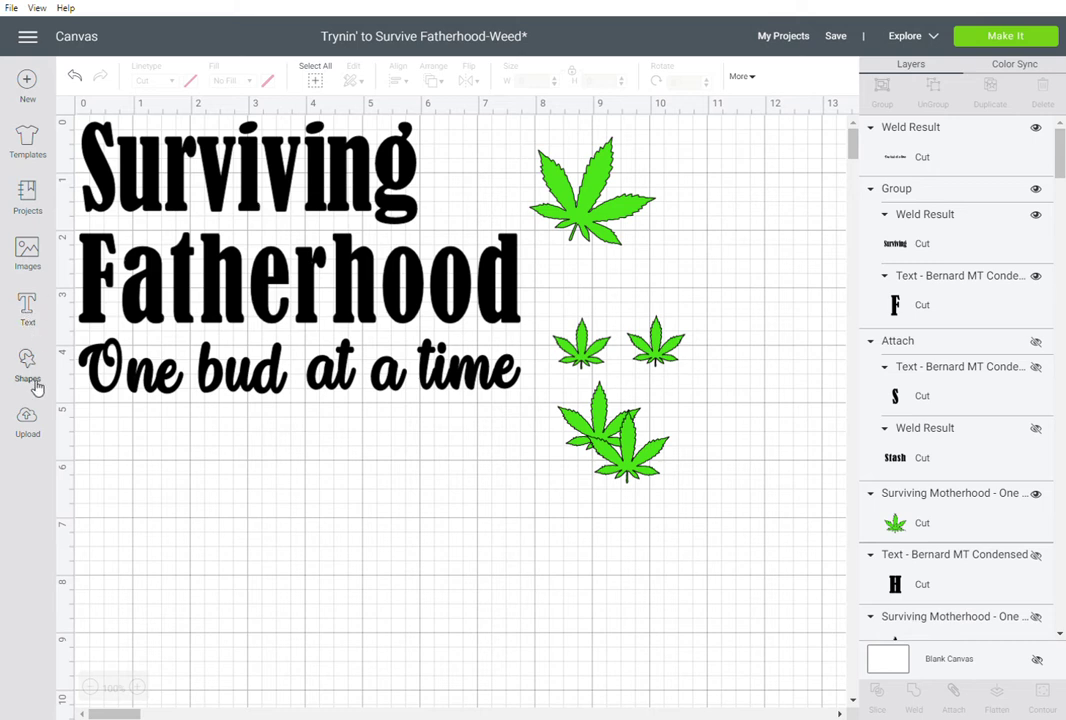
Hide the group containing the large "Surviving Fatherhood" lettering.
click(37, 430)
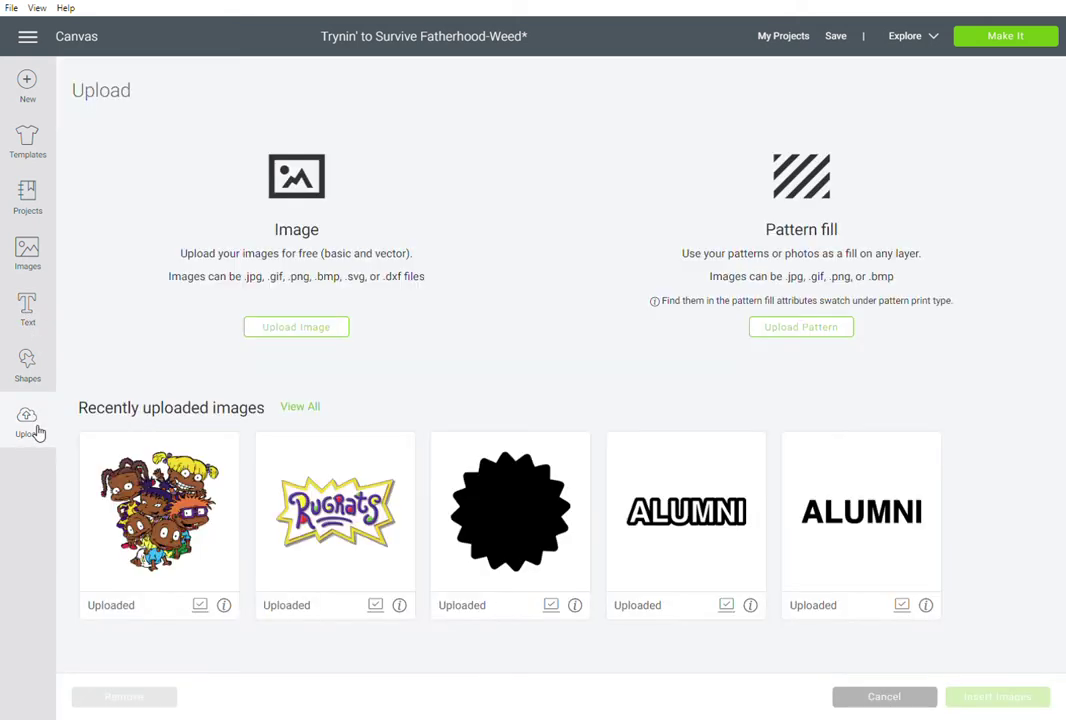
click(870, 697)
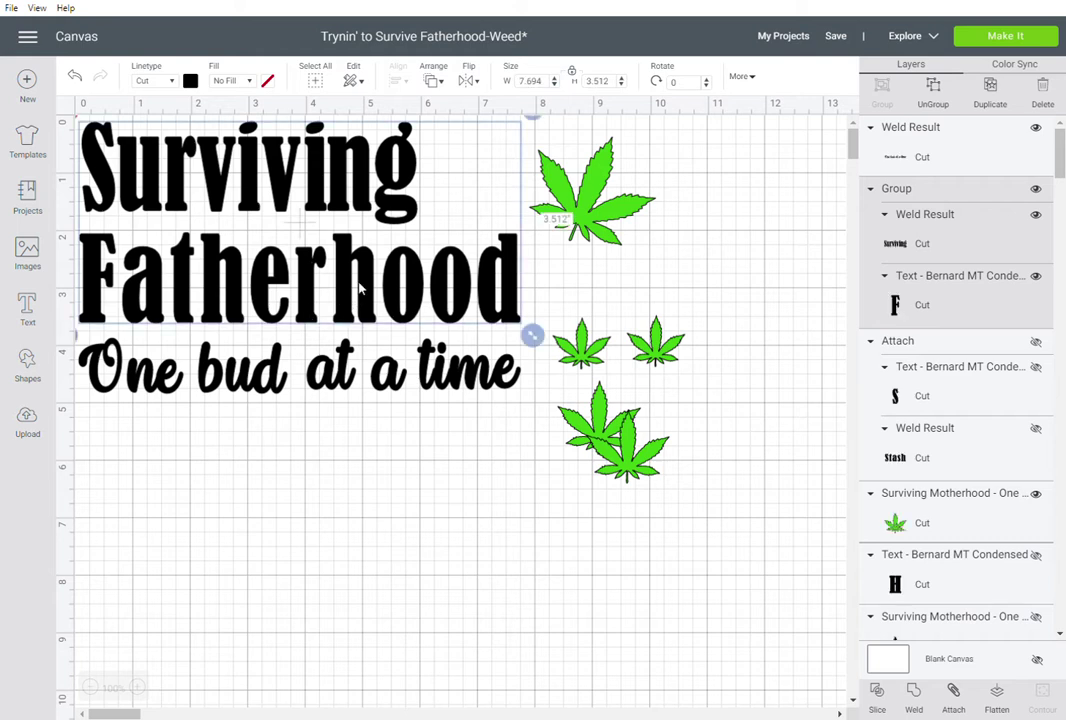
click(1037, 190)
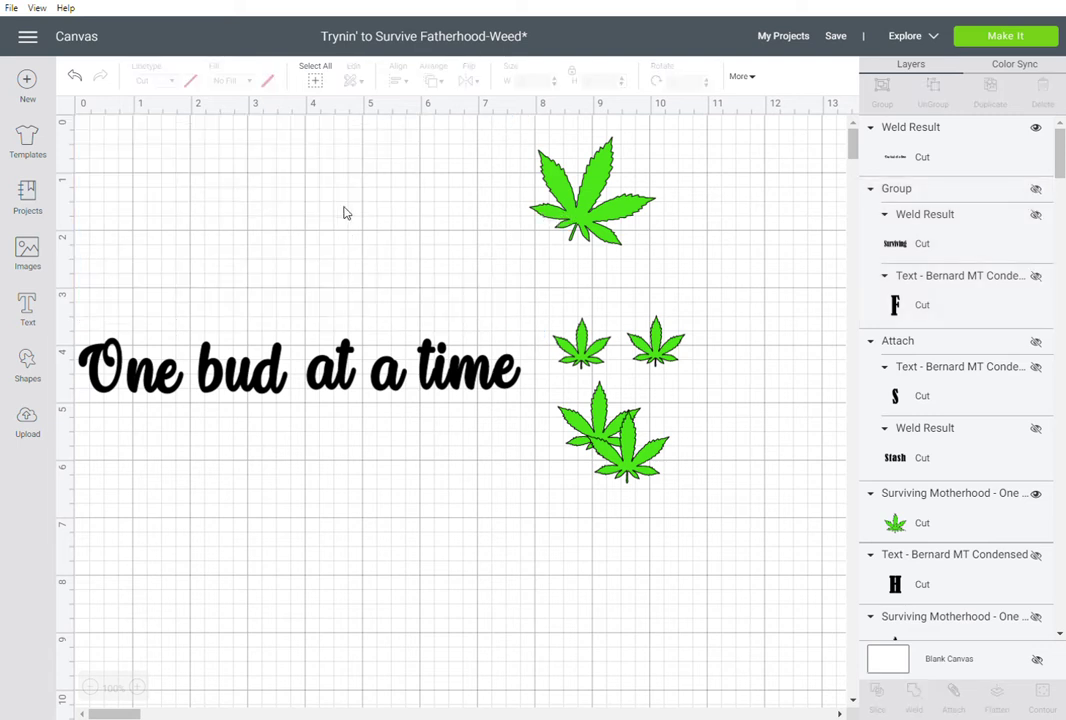
Add a text object reading "Just tryin' to survive" in the Bernard MT Condensed font.
click(30, 316)
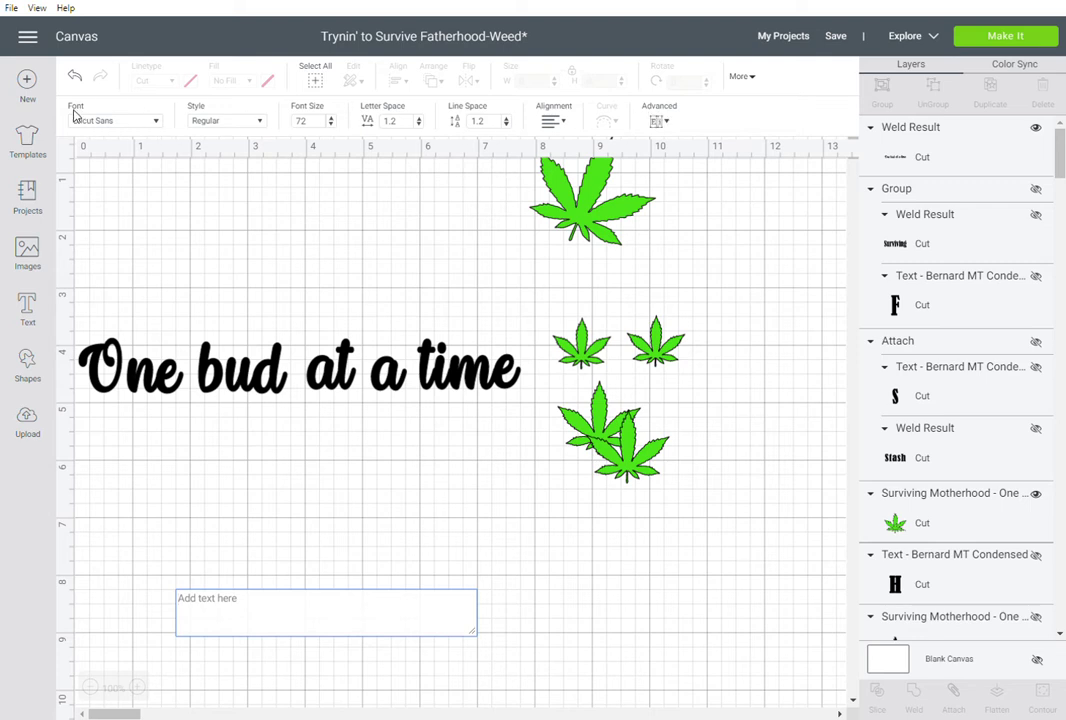
click(115, 124)
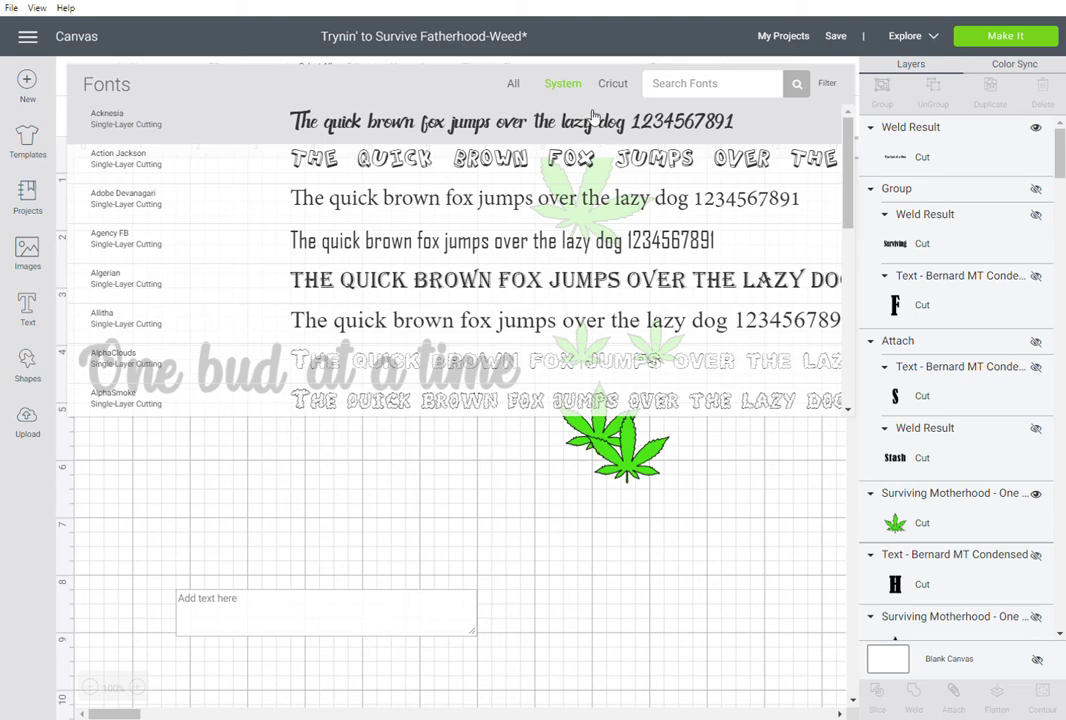
scroll(560, 180, down, 6)
scroll(645, 210, down, 10)
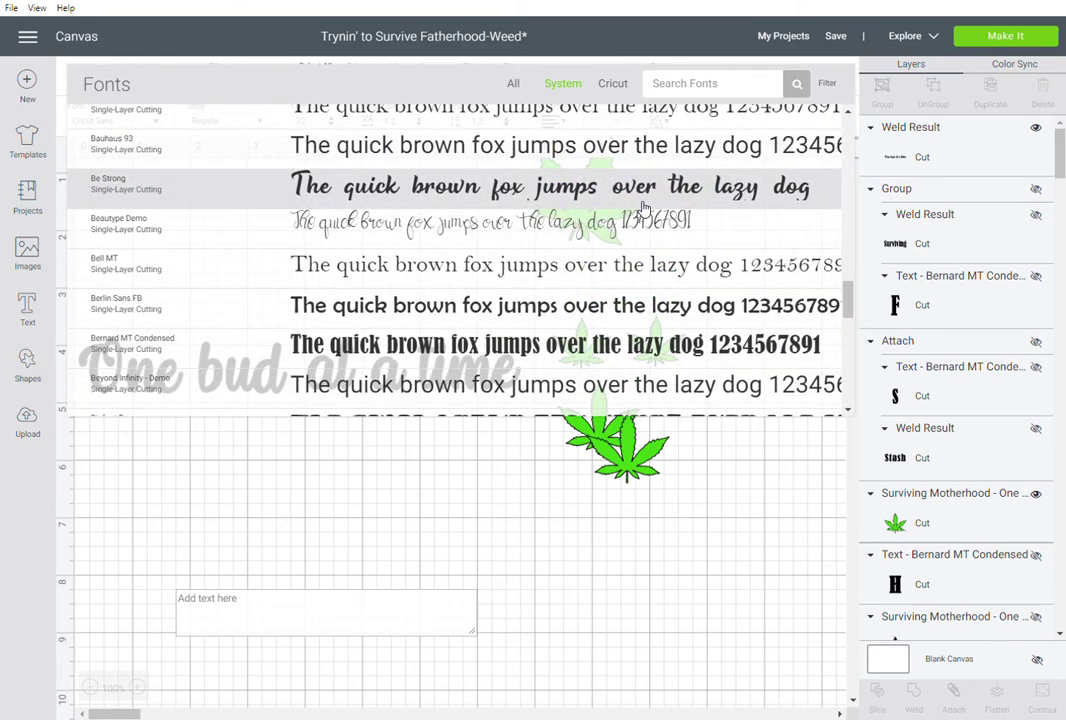
click(480, 344)
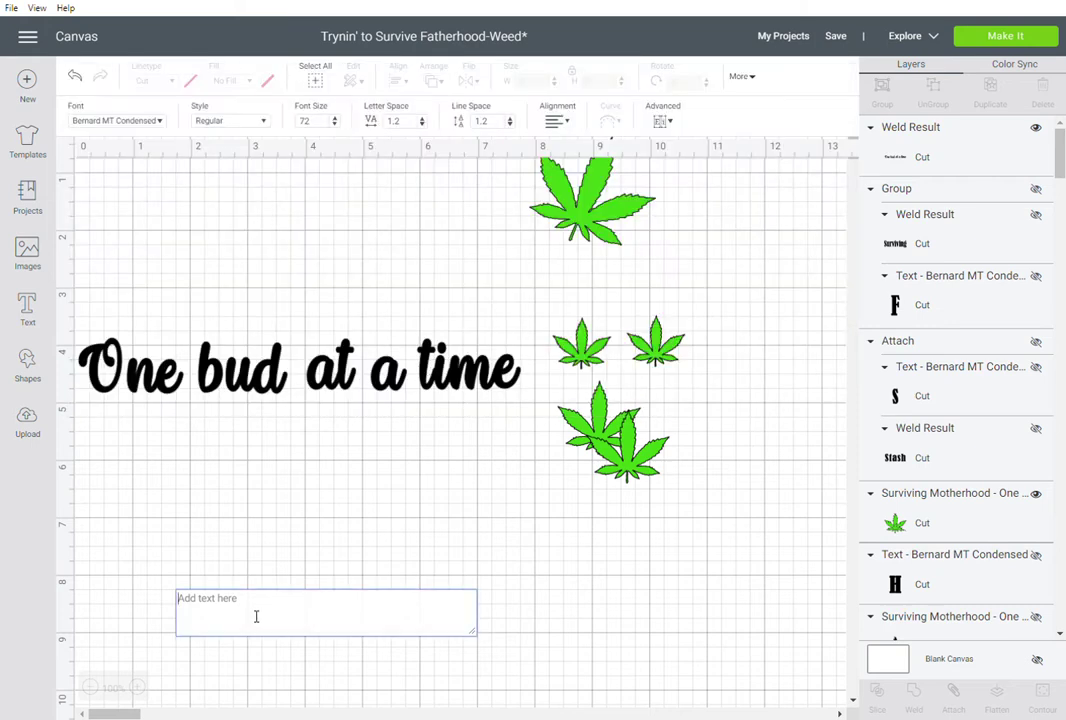
key(ctrl+v)
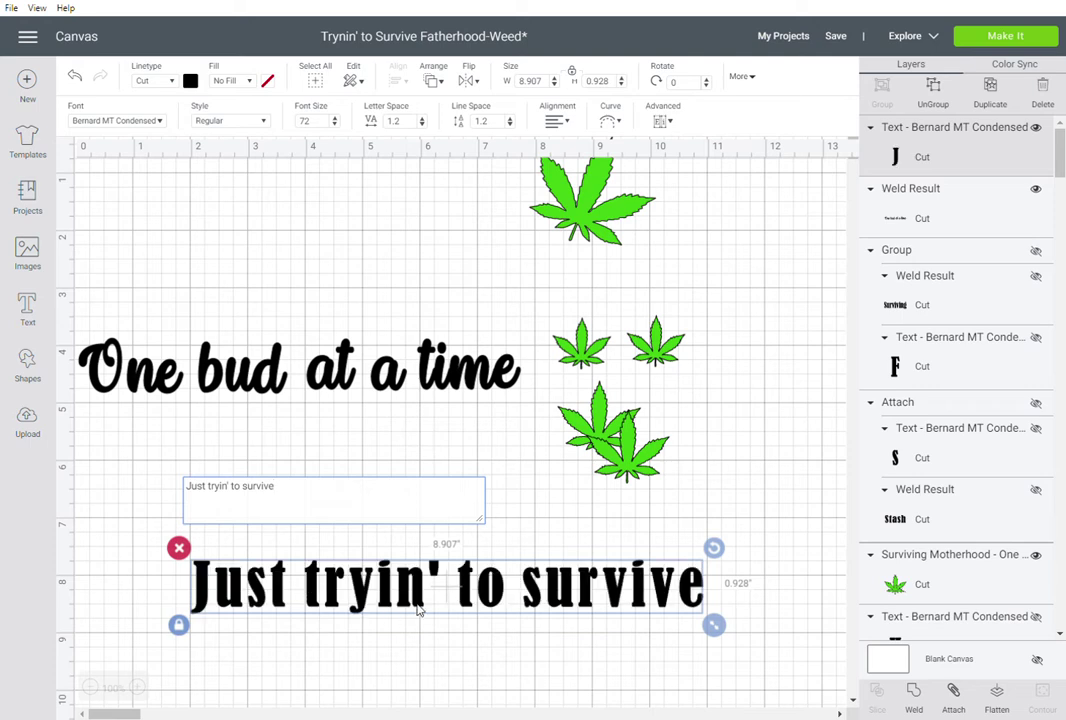
Move "Just tryin' to survive" above the "One bud at a time" line and shrink it to about 7.56" wide.
drag(410, 555, 312, 170)
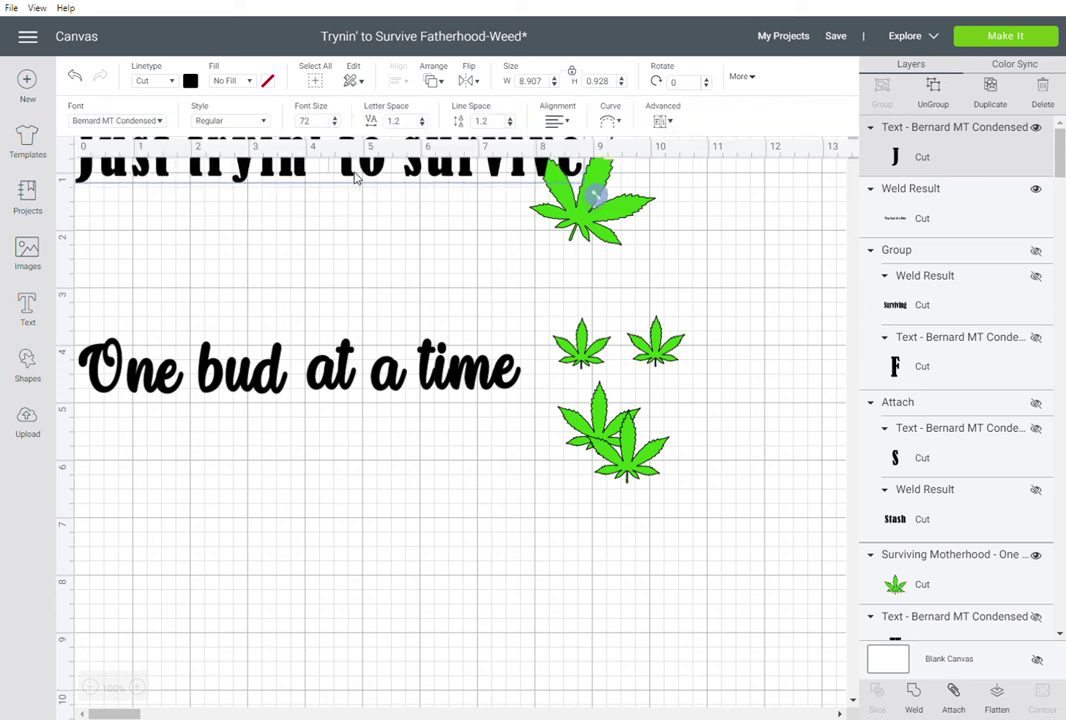
drag(595, 194, 522, 192)
drag(332, 198, 337, 248)
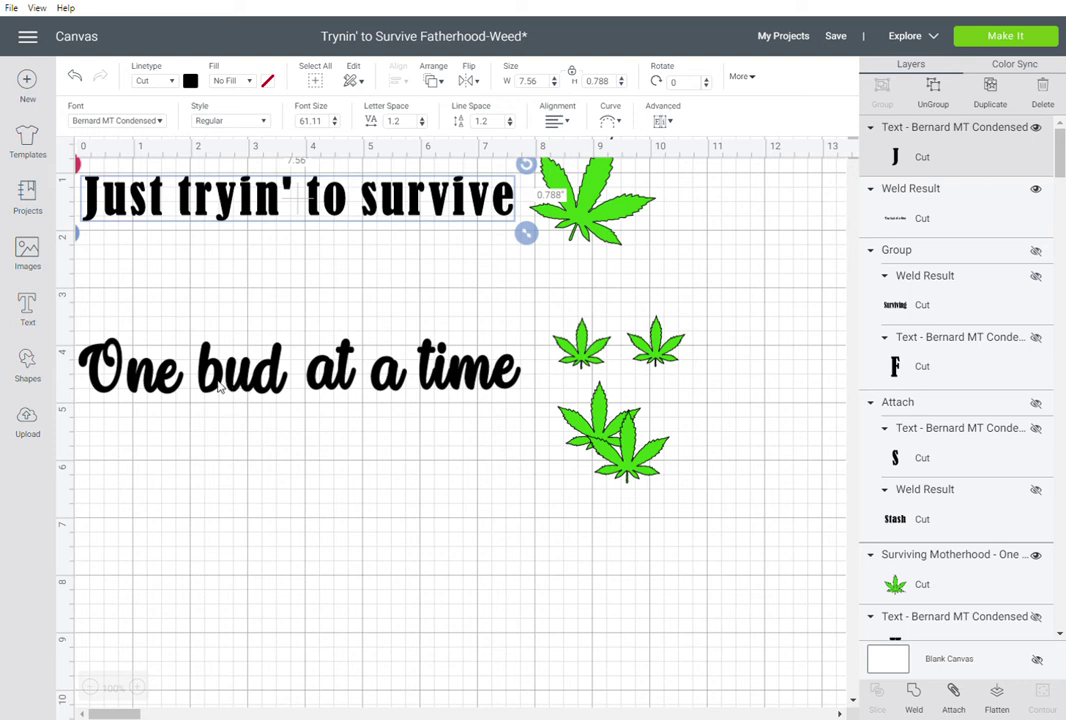
Move the "One bud at a time" line slightly lower and shrink it to about 7.653" wide.
click(220, 390)
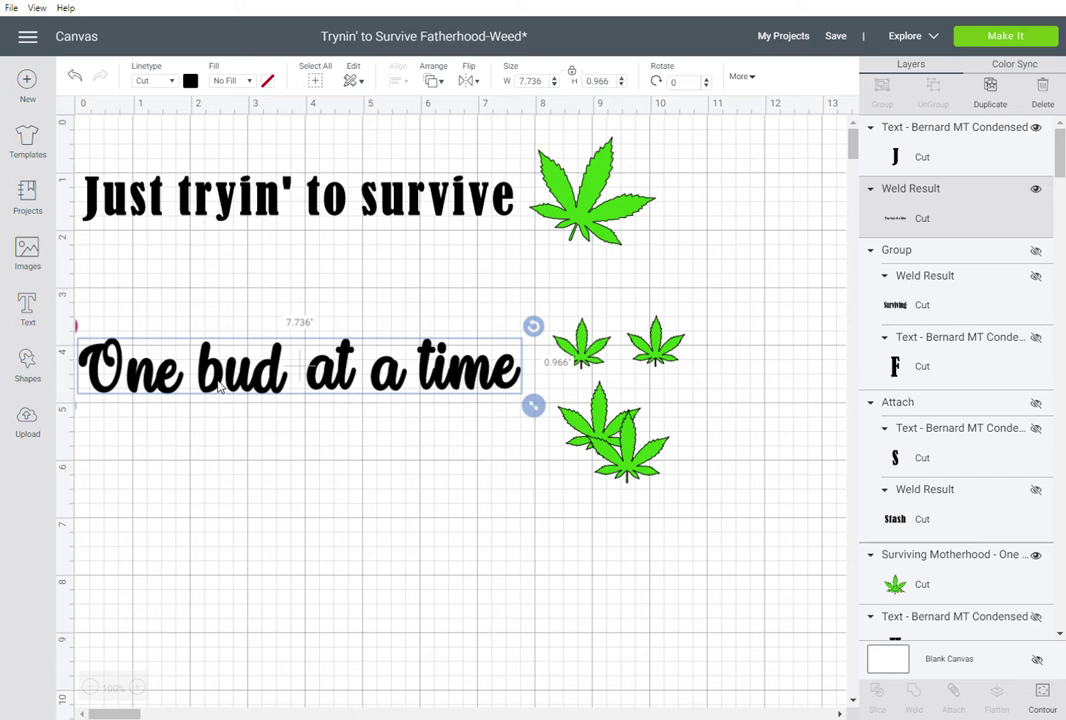
drag(220, 387, 221, 428)
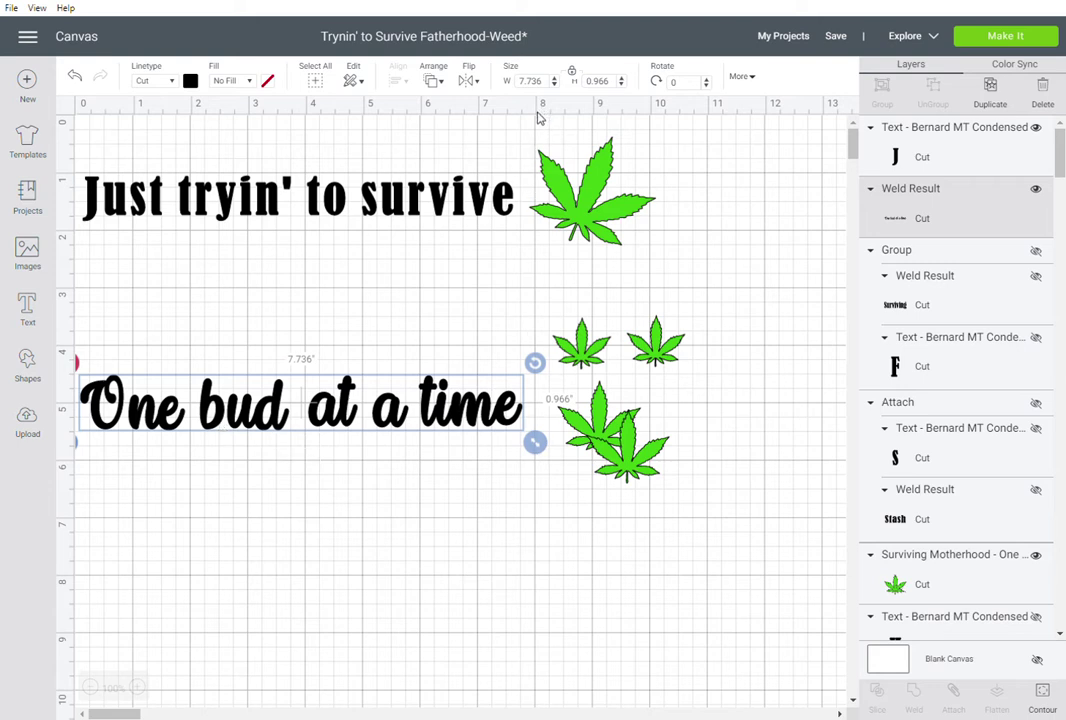
mouse_move(535, 447)
mouse_down()
mouse_move(545, 450)
mouse_move(531, 451)
mouse_up()
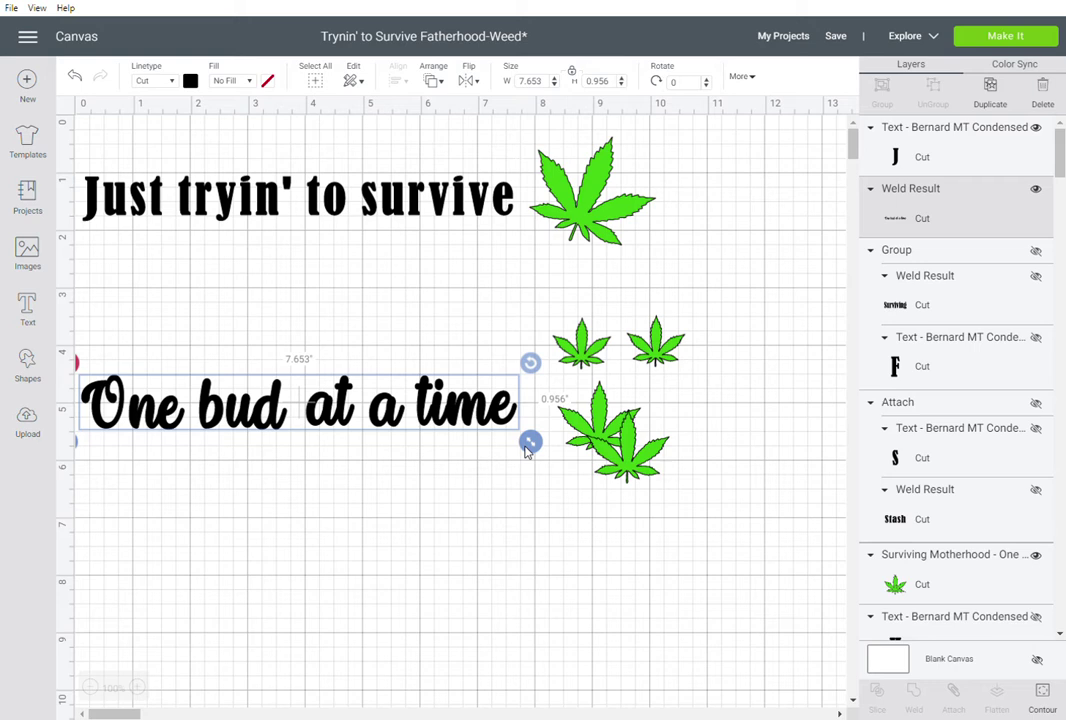
Show the hidden "Surviving Fatherhood" group again and move it below the "One bud at a time" line.
click(1037, 252)
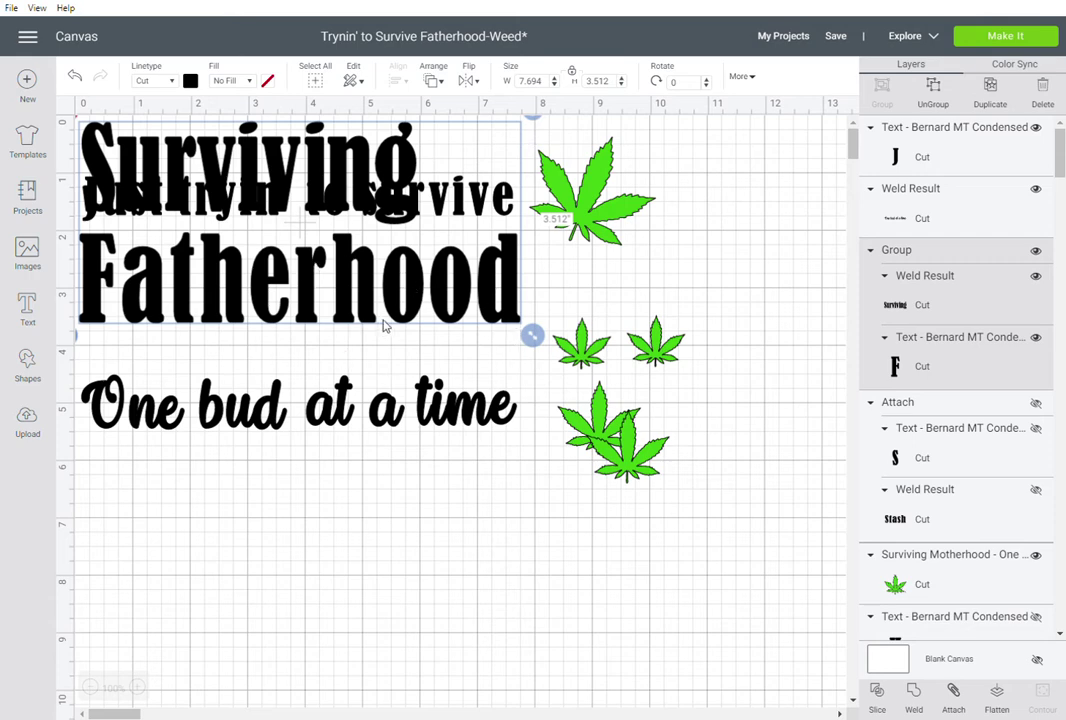
drag(330, 255, 660, 664)
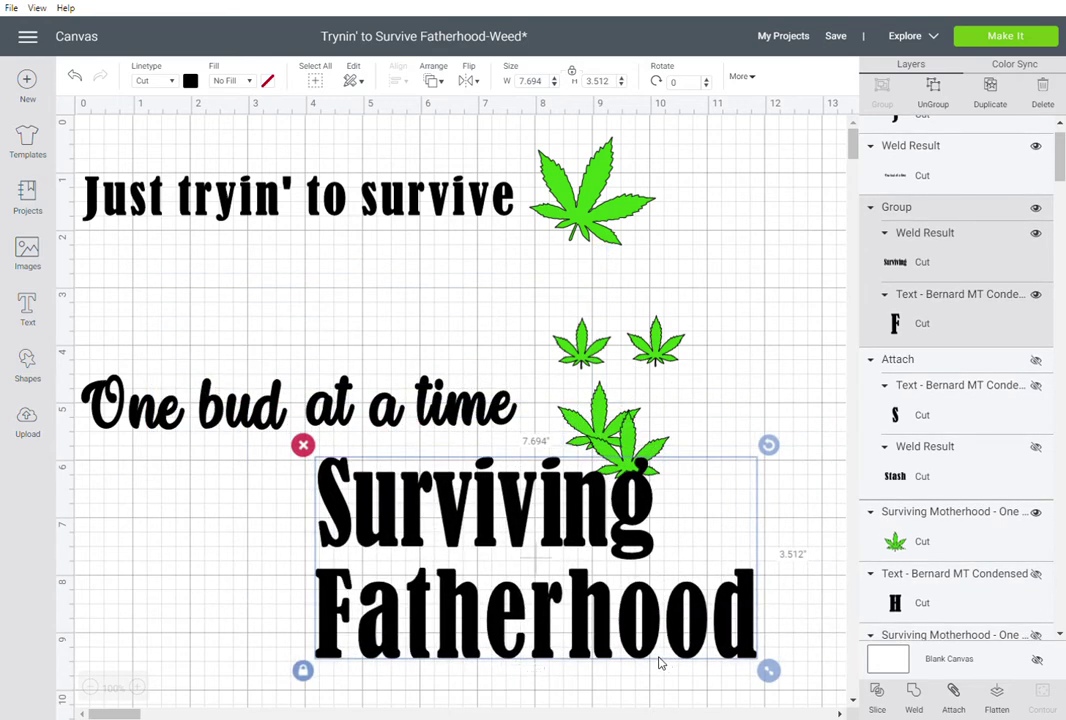
click(229, 211)
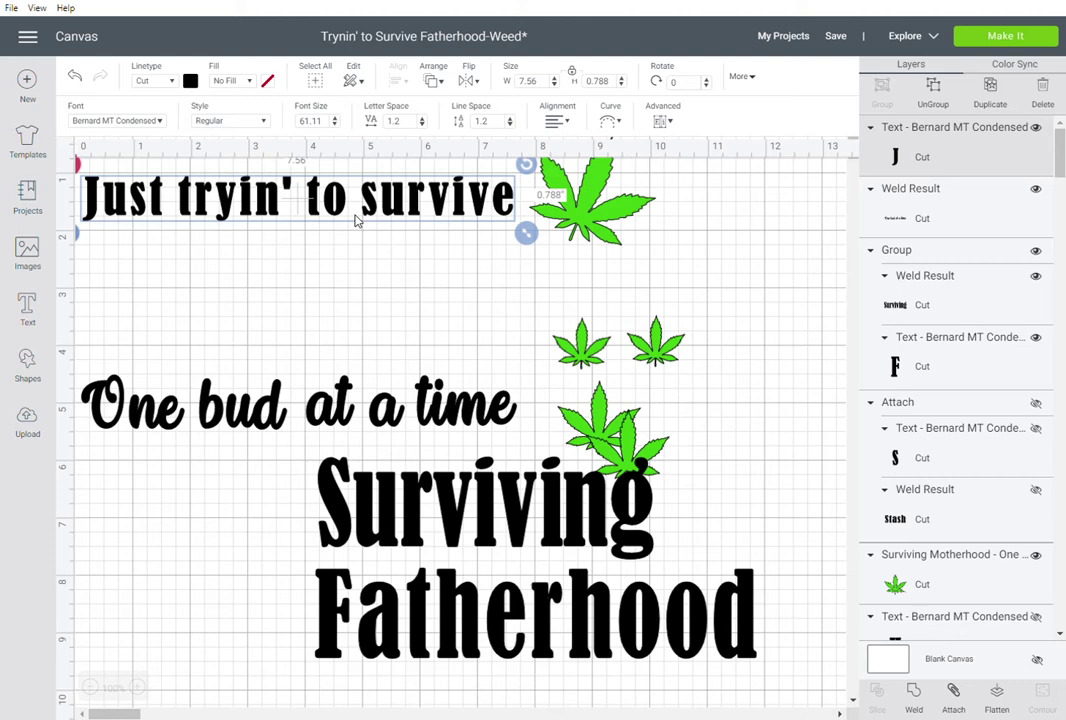
mouse_move(1058, 170)
mouse_down()
mouse_move(1046, 308)
mouse_move(1046, 150)
mouse_up()
Add a separate text object reading "Fatherhood" and place it between "Just tryin' to survive" and "One bud at a time".
click(20, 312)
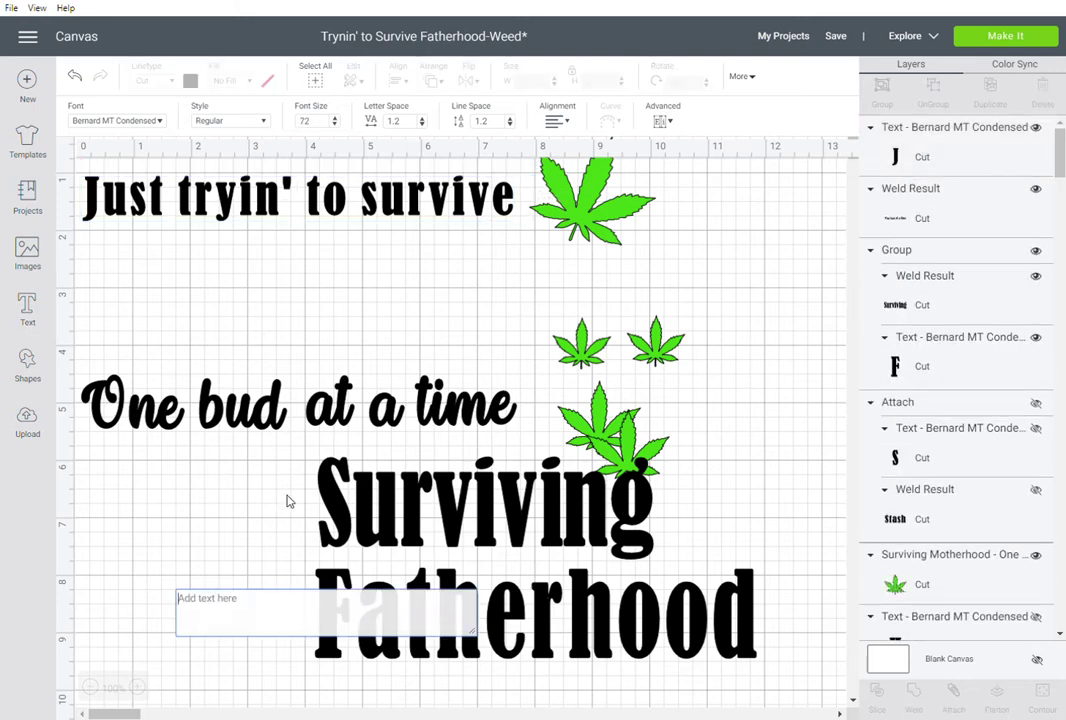
text(Father)
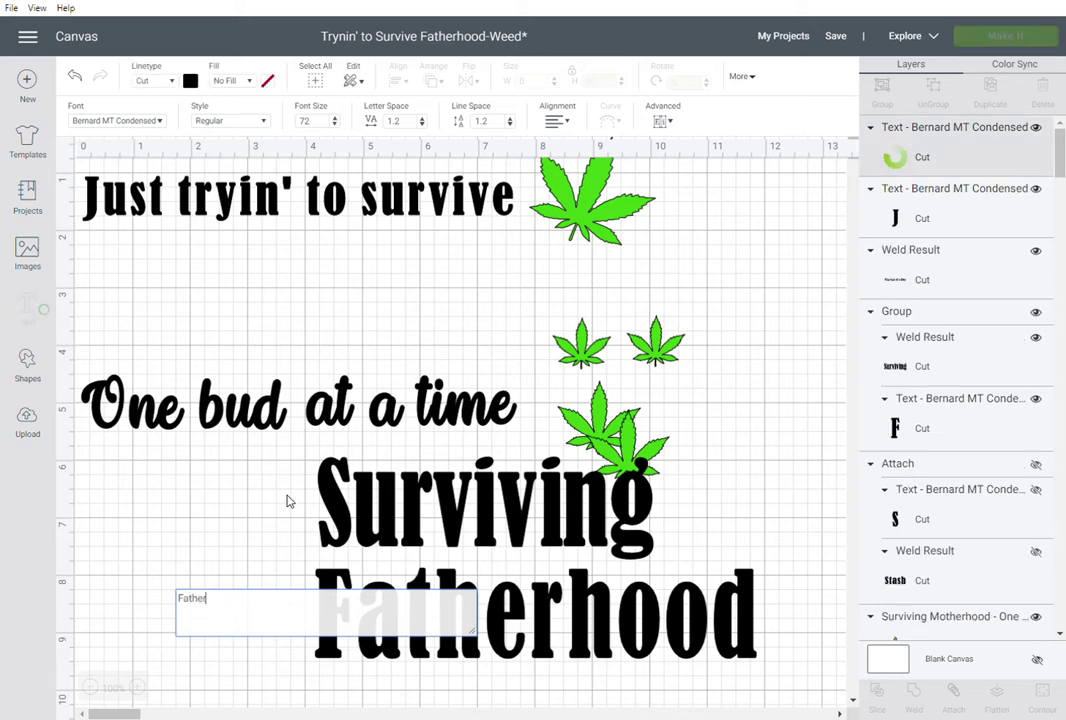
text(hood)
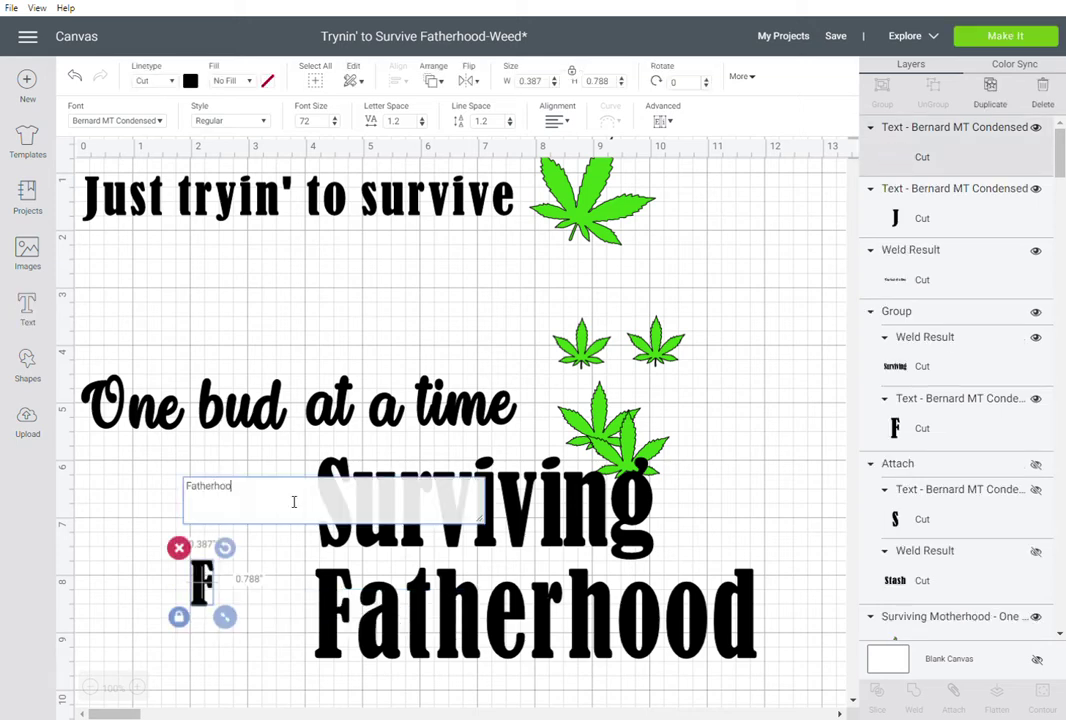
click(249, 633)
drag(284, 585, 219, 247)
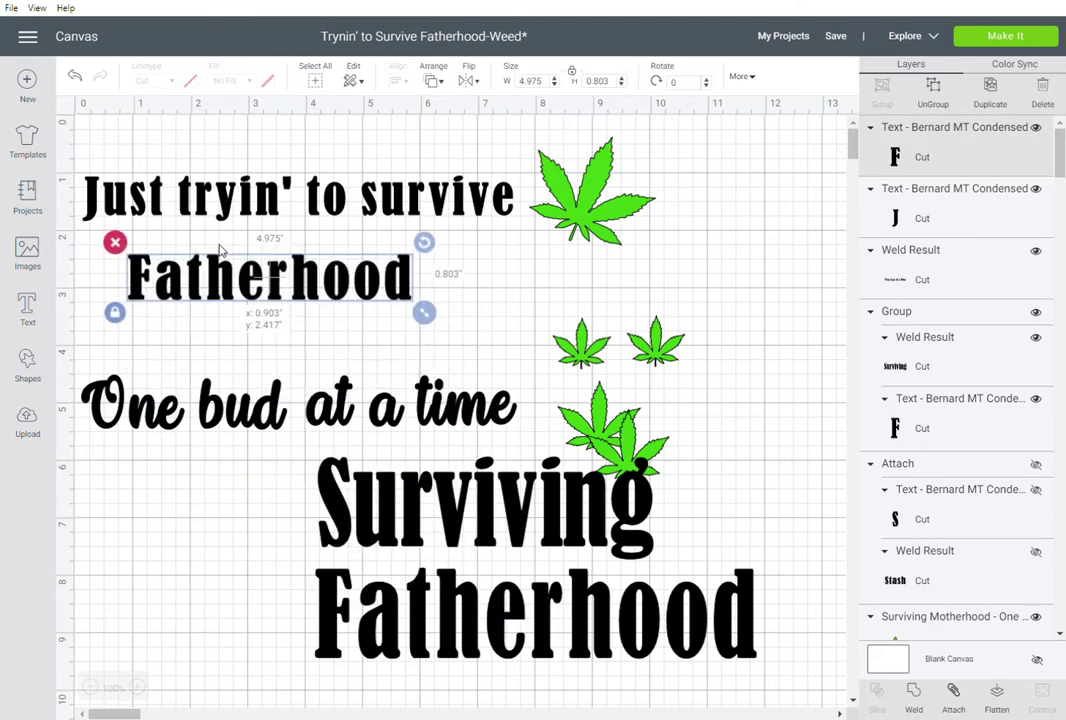
Capitalise the S and T in the top line so that it reads "Just Tryin' to Survive".
right_click(265, 212)
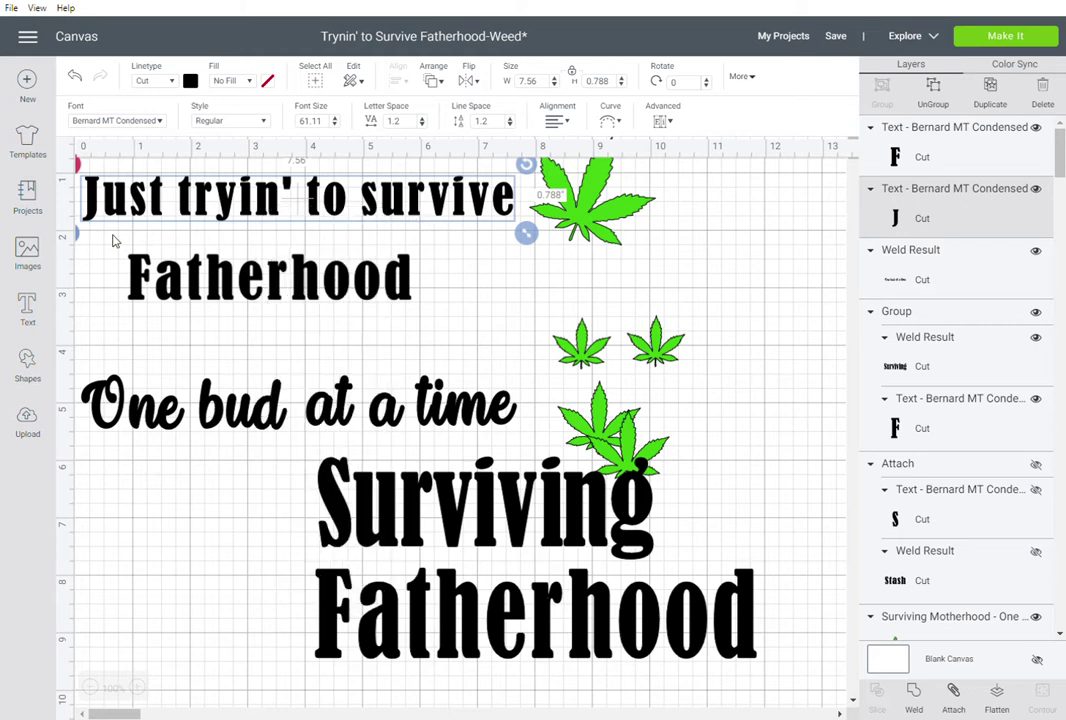
double_click(228, 200)
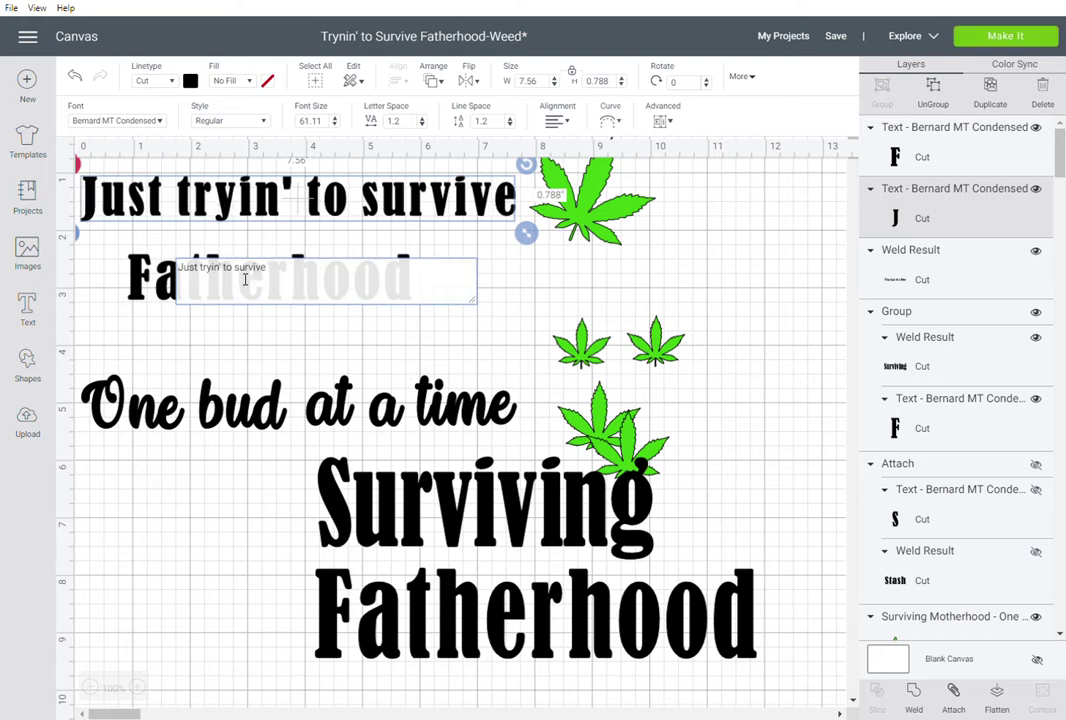
key(BackSpace)
text(S)
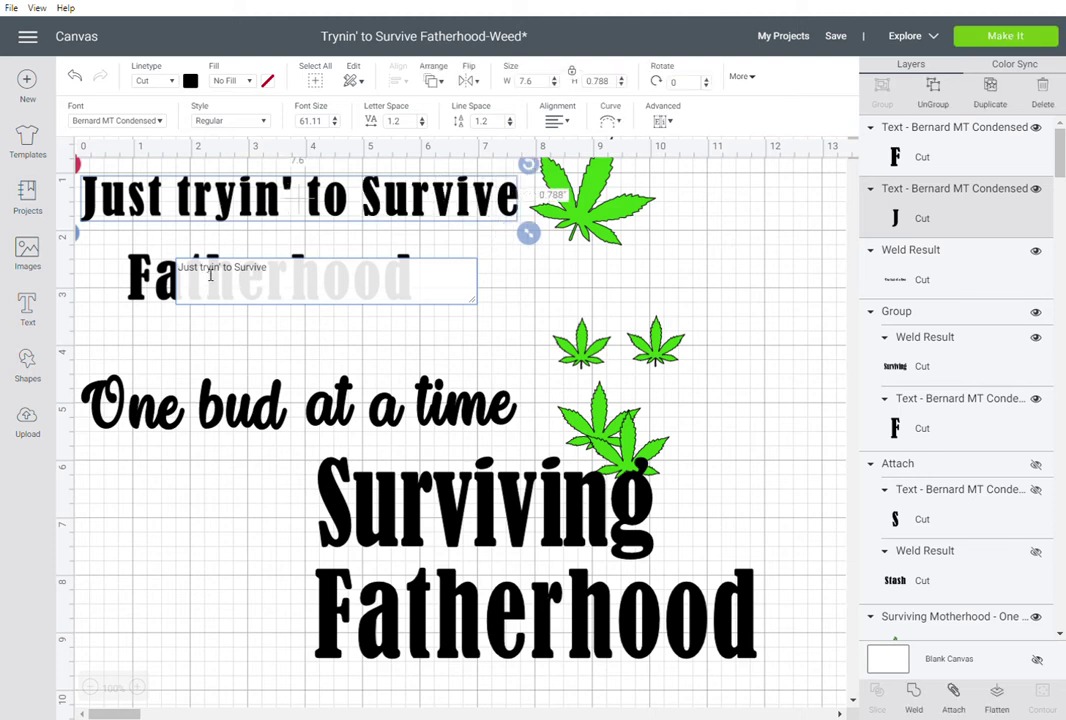
click(200, 276)
key(BackSpace)
text(T)
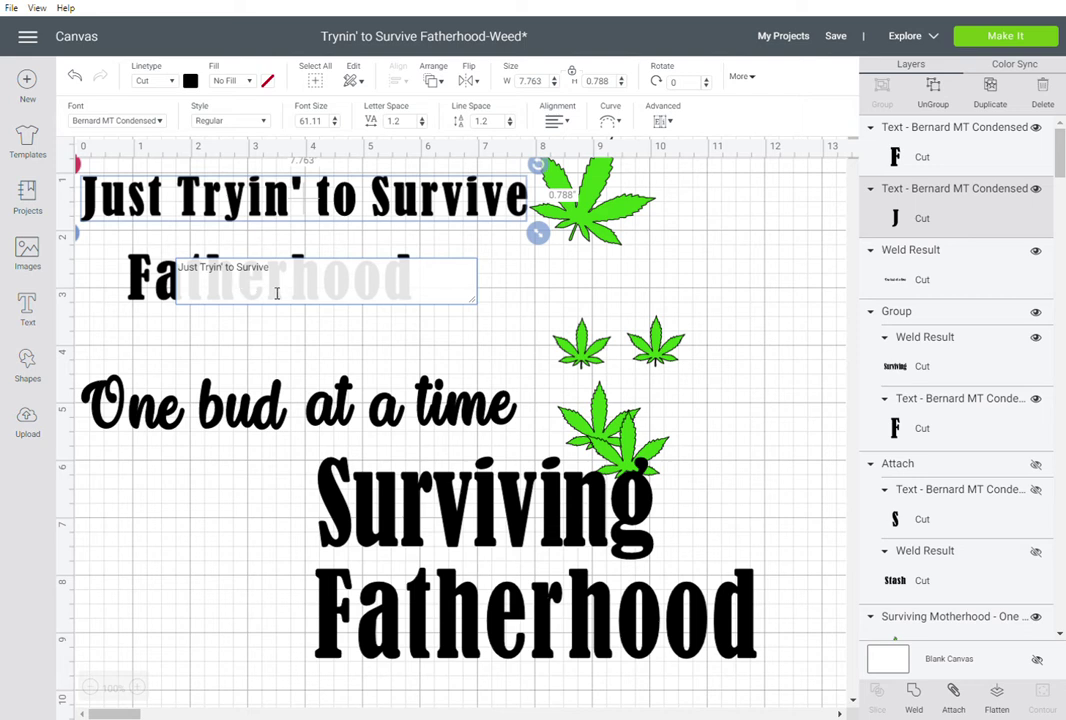
click(475, 331)
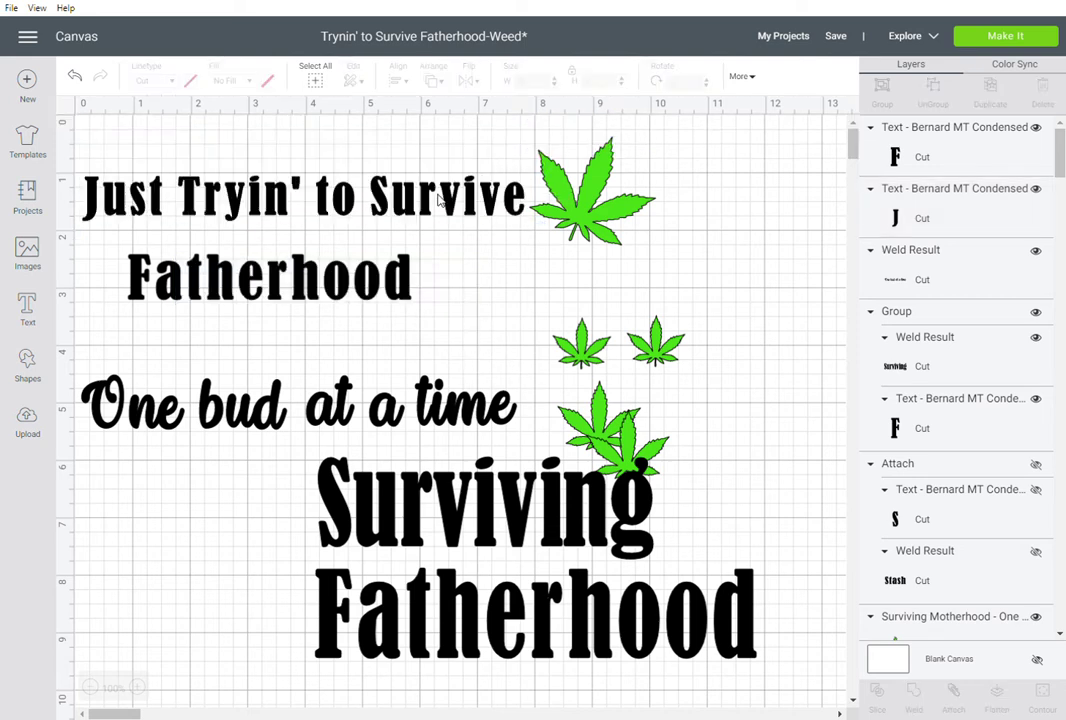
Unlock the proportions of "Just Tryin' to Survive" and reshape it to about 7.61" wide by 0.941" high.
drag(427, 208, 422, 148)
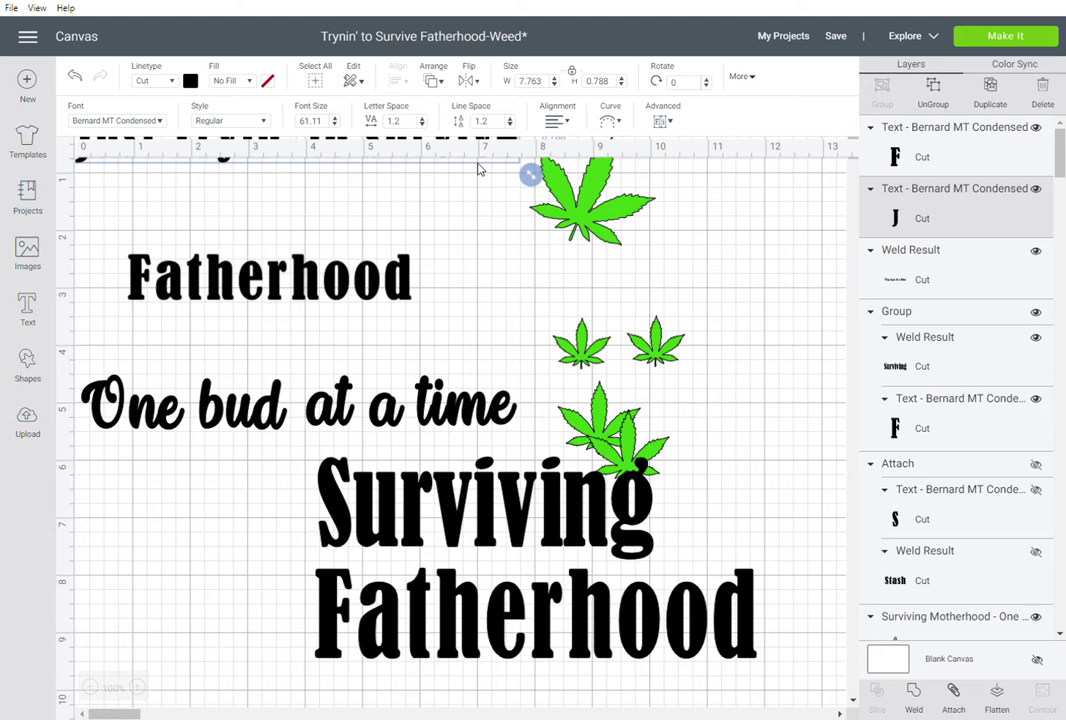
click(488, 194)
drag(443, 152, 453, 246)
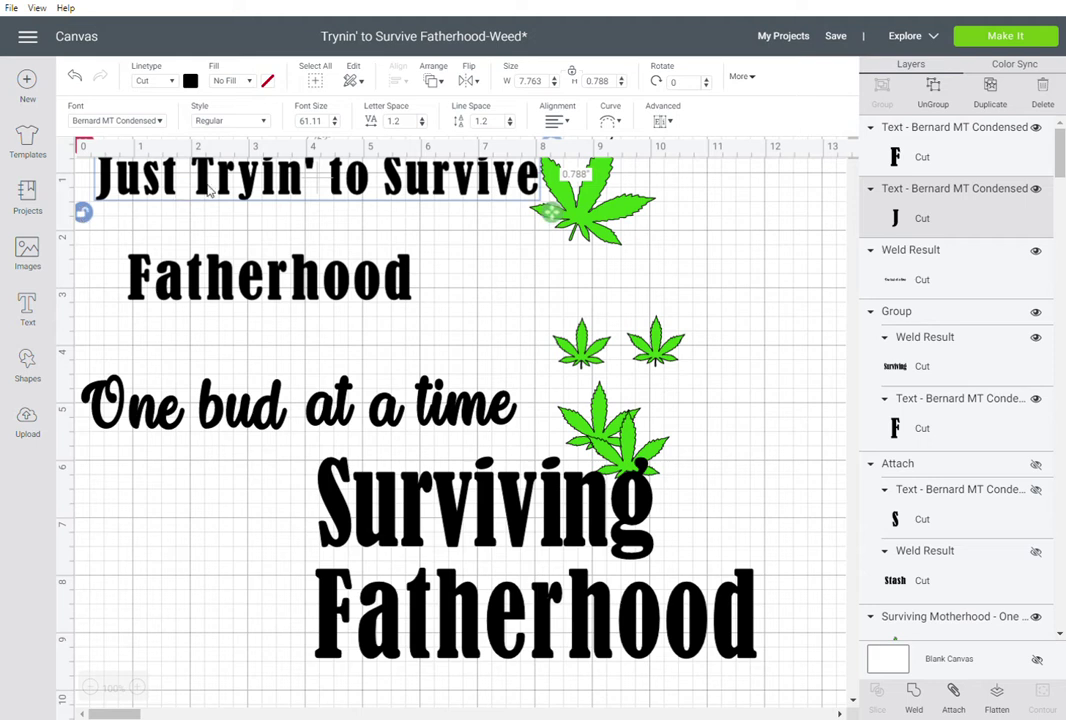
drag(201, 195, 197, 214)
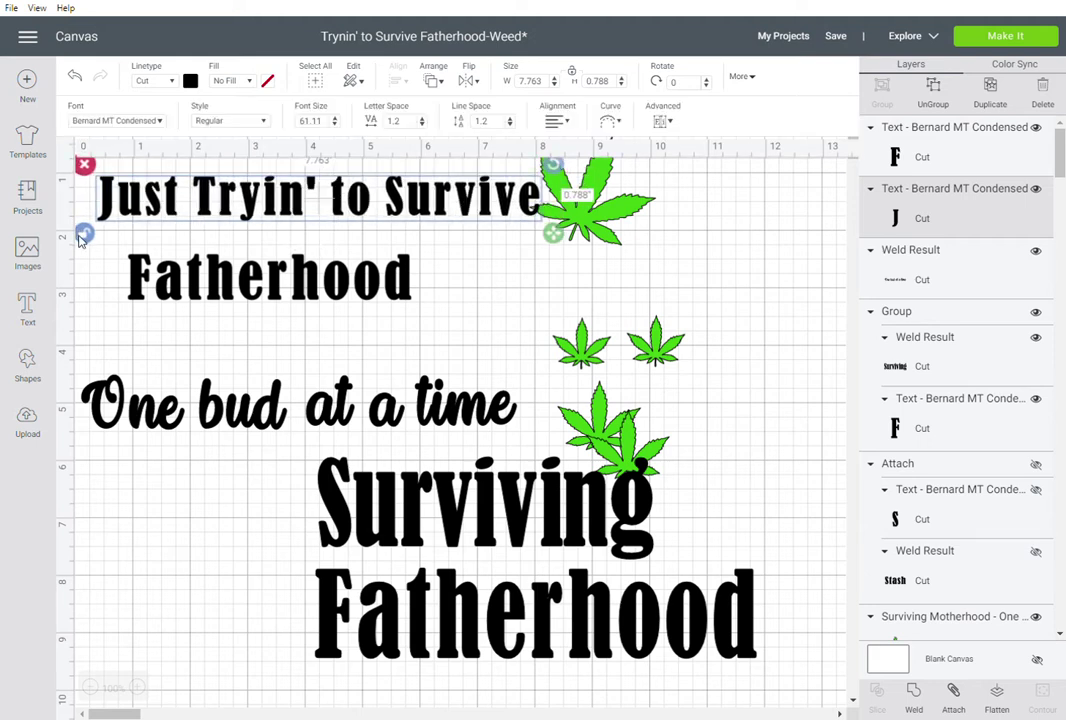
mouse_move(553, 232)
mouse_down()
mouse_move(555, 257)
mouse_move(547, 249)
mouse_up()
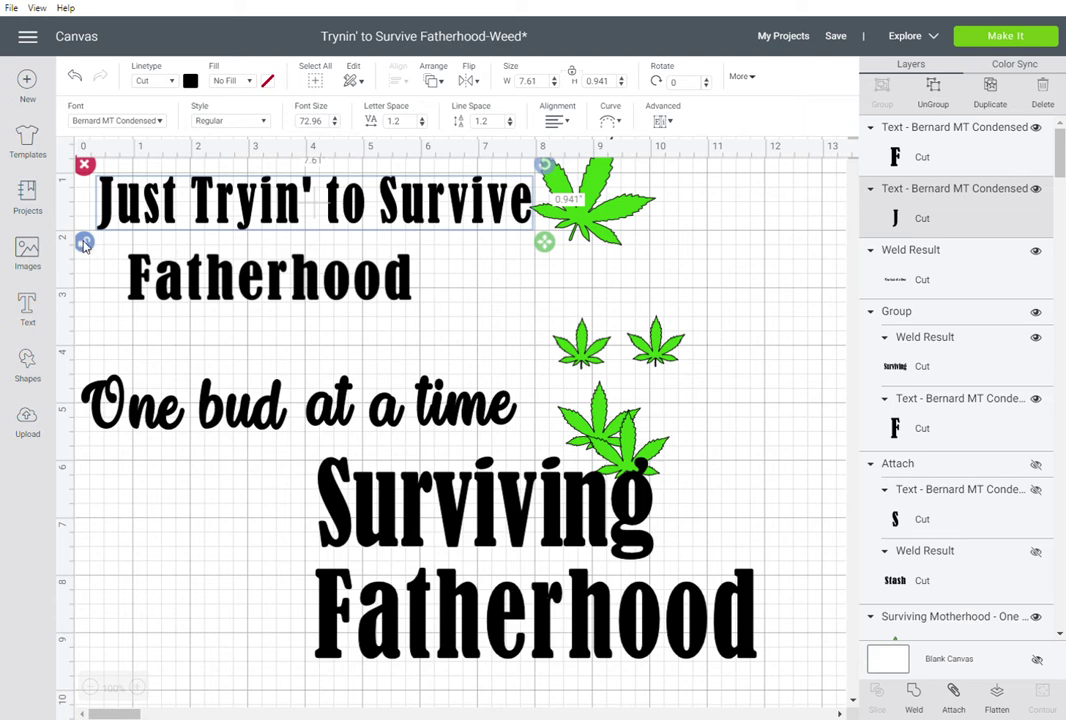
Move "Just Tryin' to Survive" near the canvas's upper-left corner and scale it proportionally to about 7.874" wide by 0.973" high.
drag(290, 214, 268, 172)
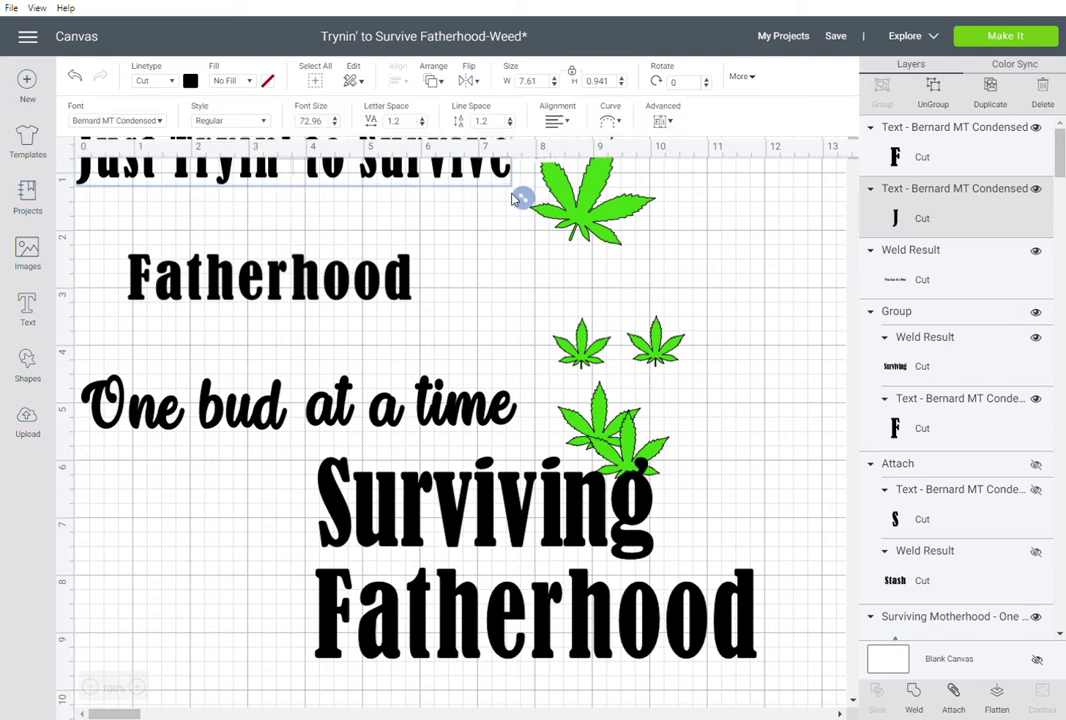
drag(523, 197, 539, 200)
click(377, 238)
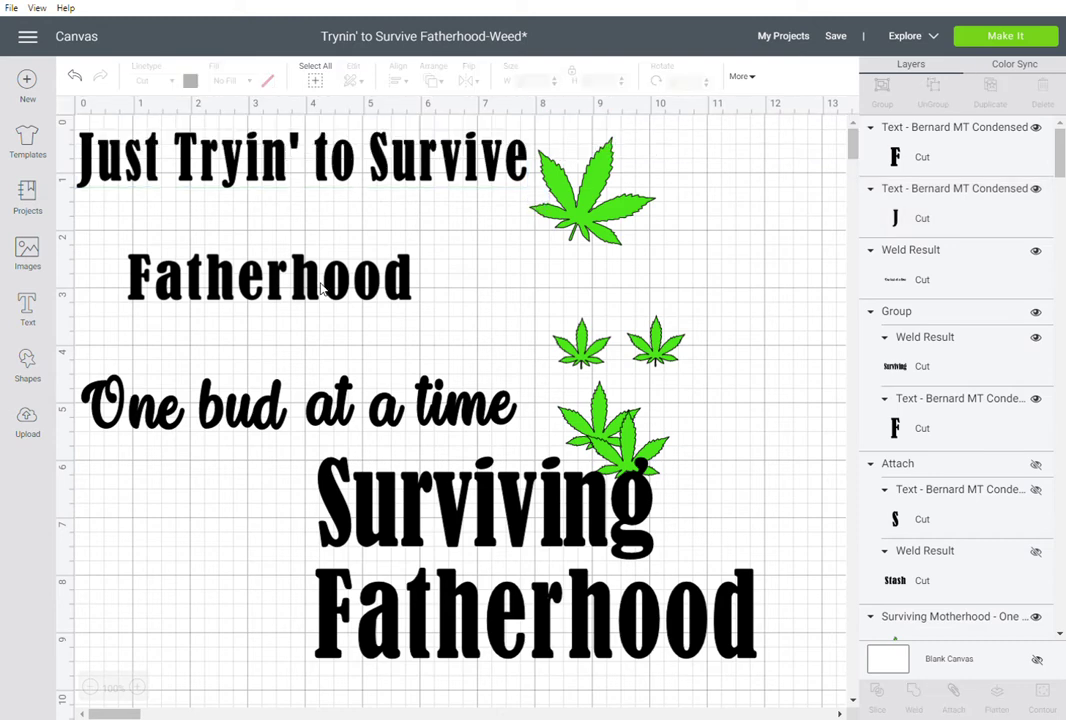
Enlarge the new "Fatherhood" text to about 7.017" wide and stack it and "One bud at a time" closely beneath the top line.
click(405, 295)
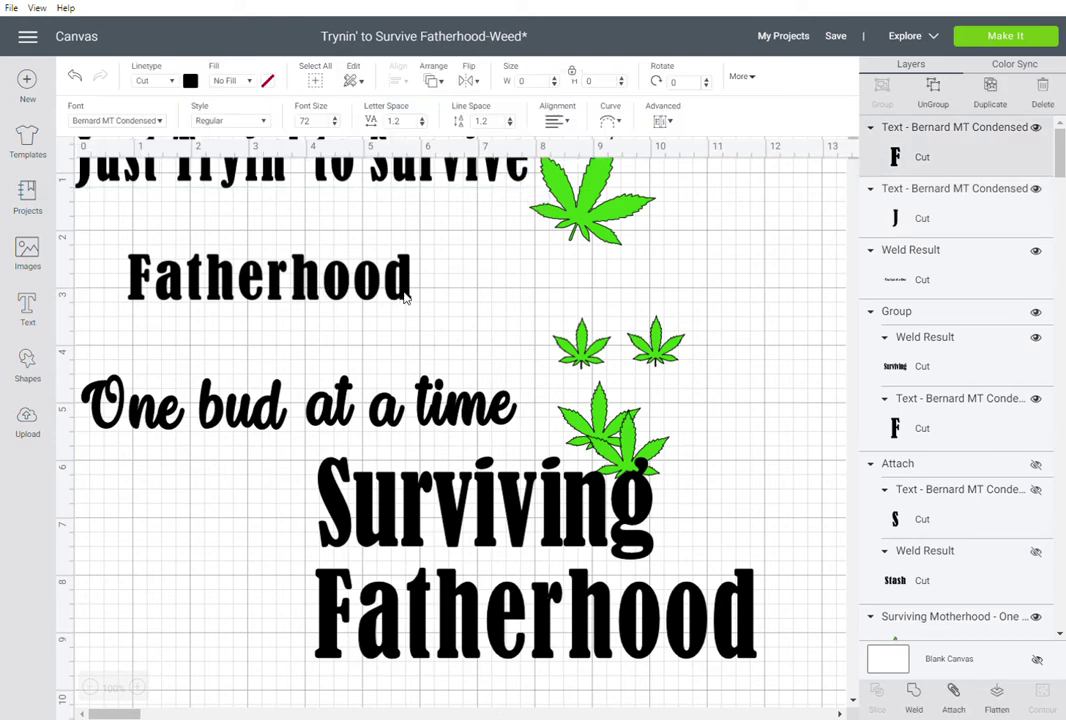
drag(430, 313, 538, 339)
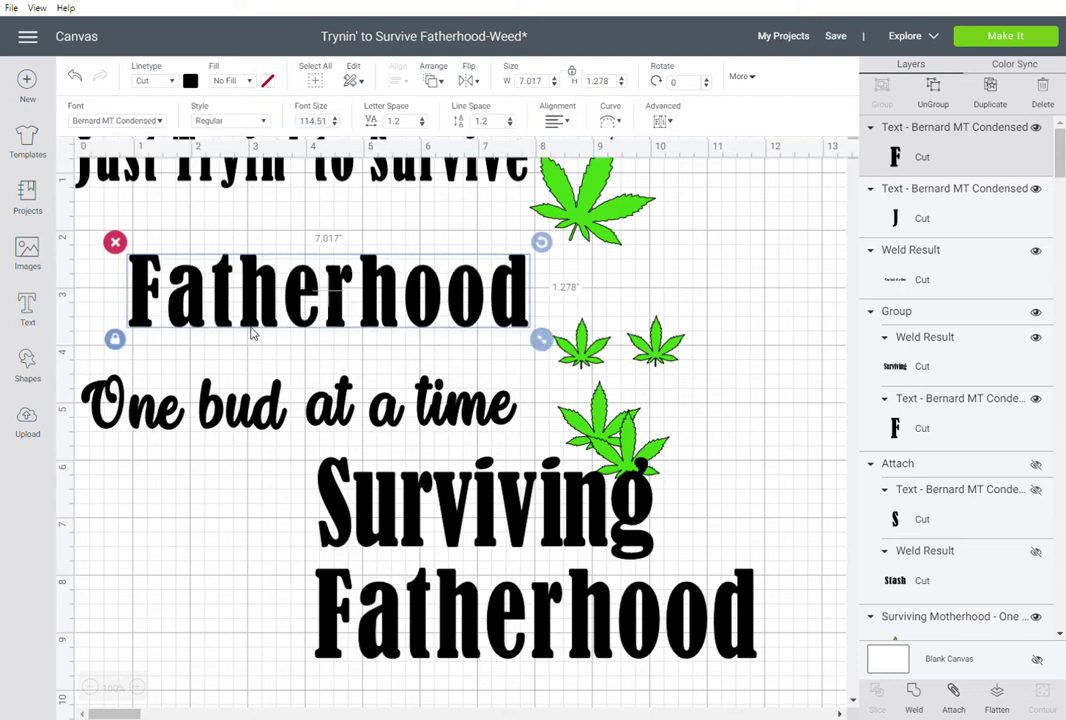
drag(262, 313, 245, 267)
drag(335, 387, 338, 298)
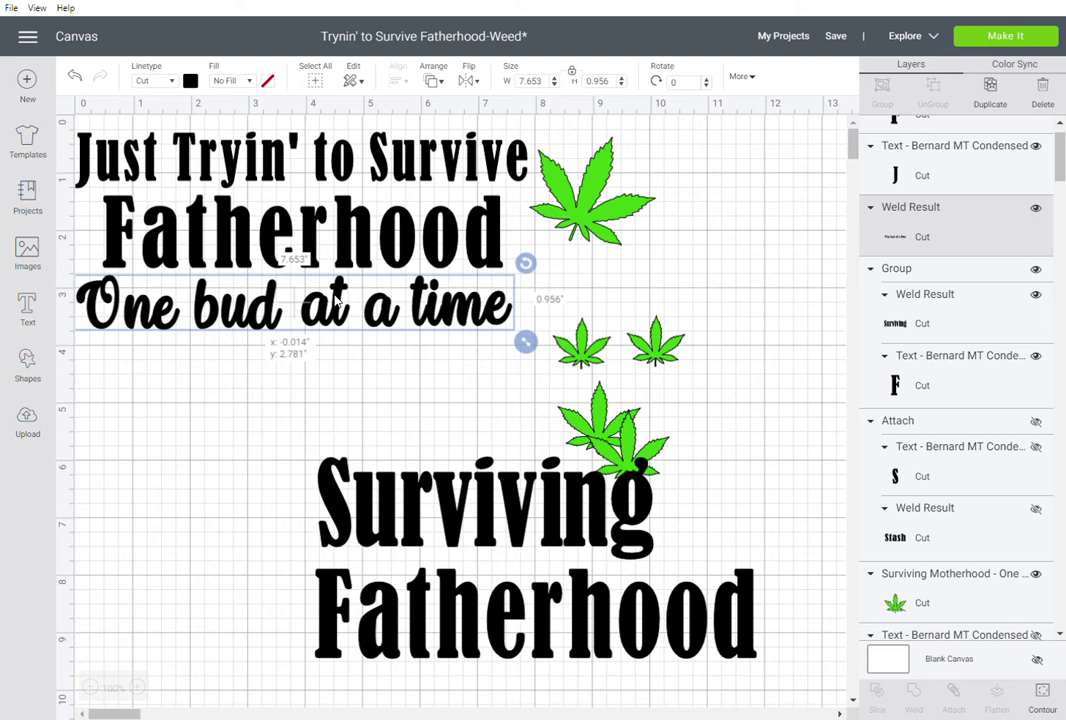
click(340, 183)
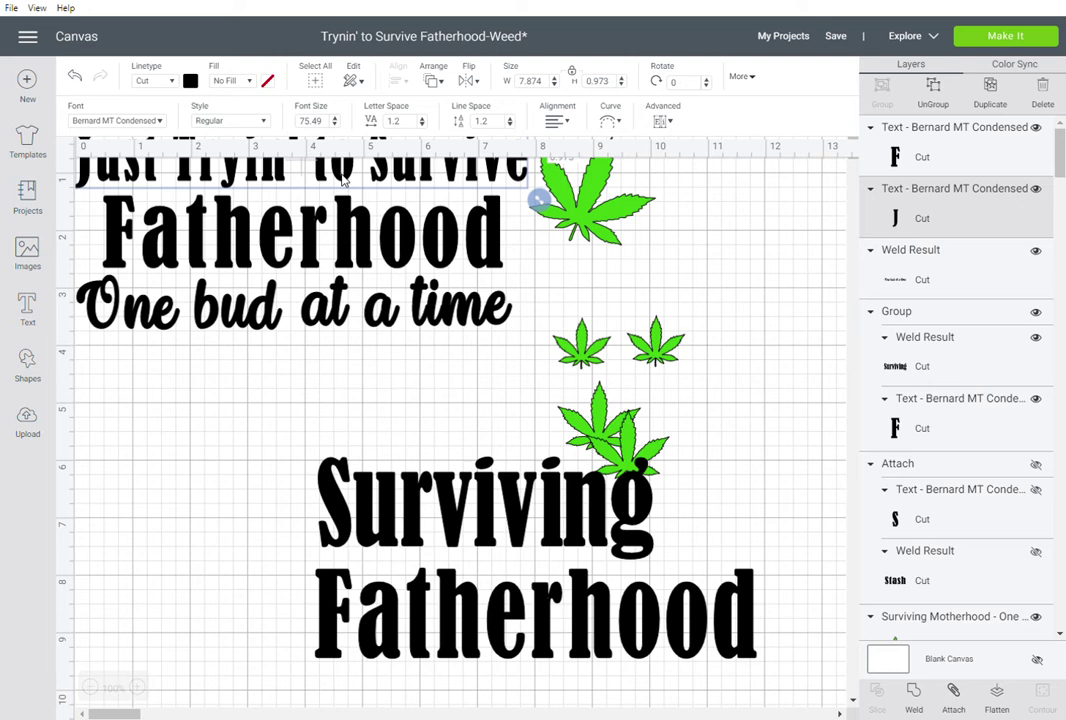
Shorten the top text line and lowercase its T so that it reads "Just tryin' to".
double_click(342, 180)
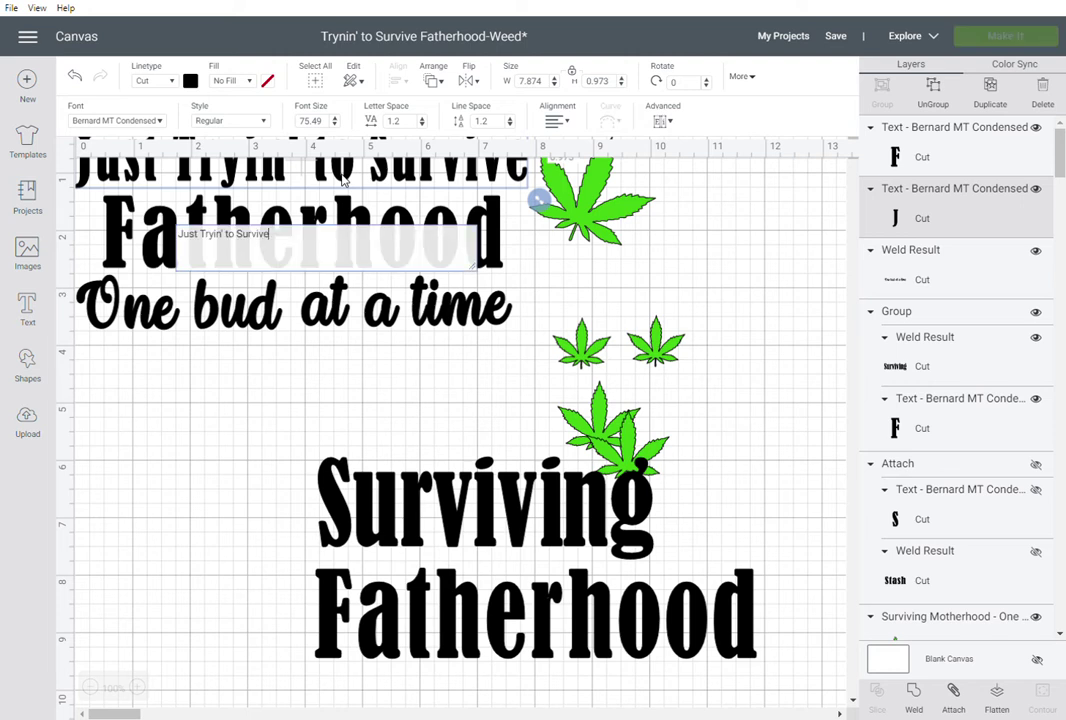
drag(278, 240, 244, 240)
key(BackSpace)
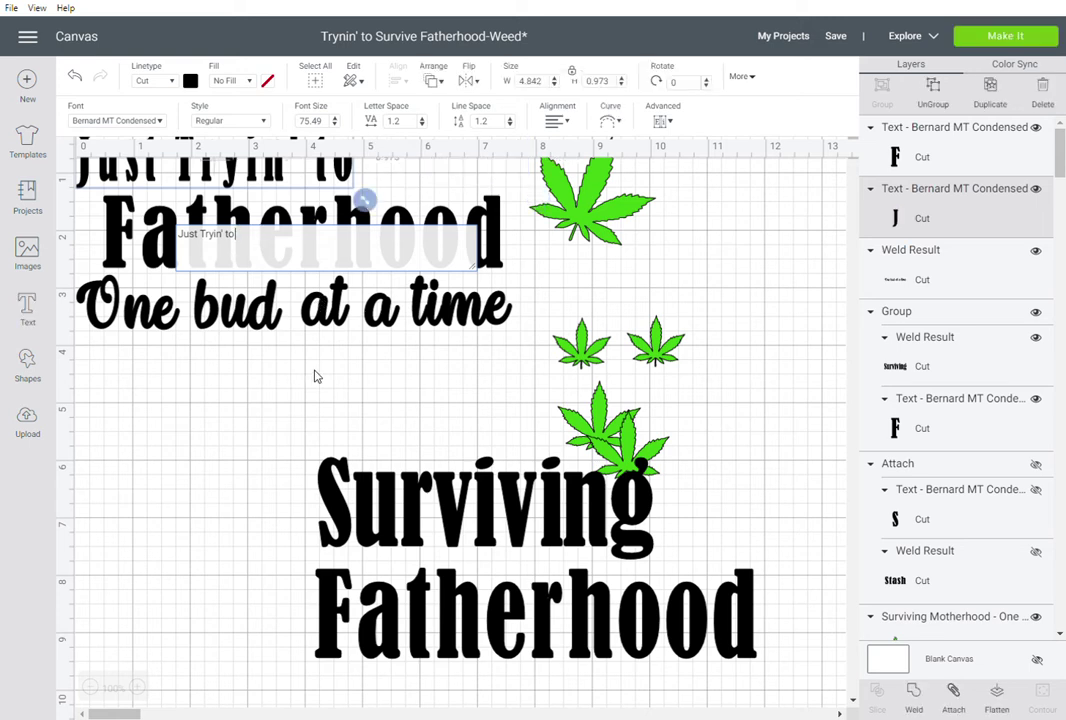
double_click(214, 245)
text(tryin')
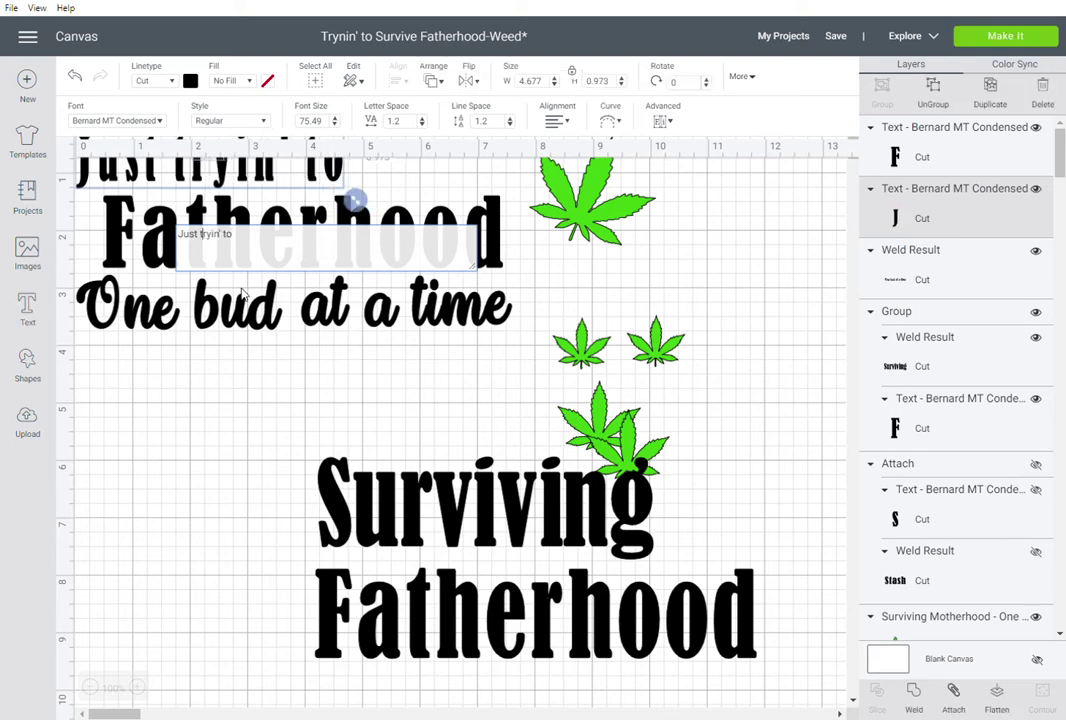
click(241, 293)
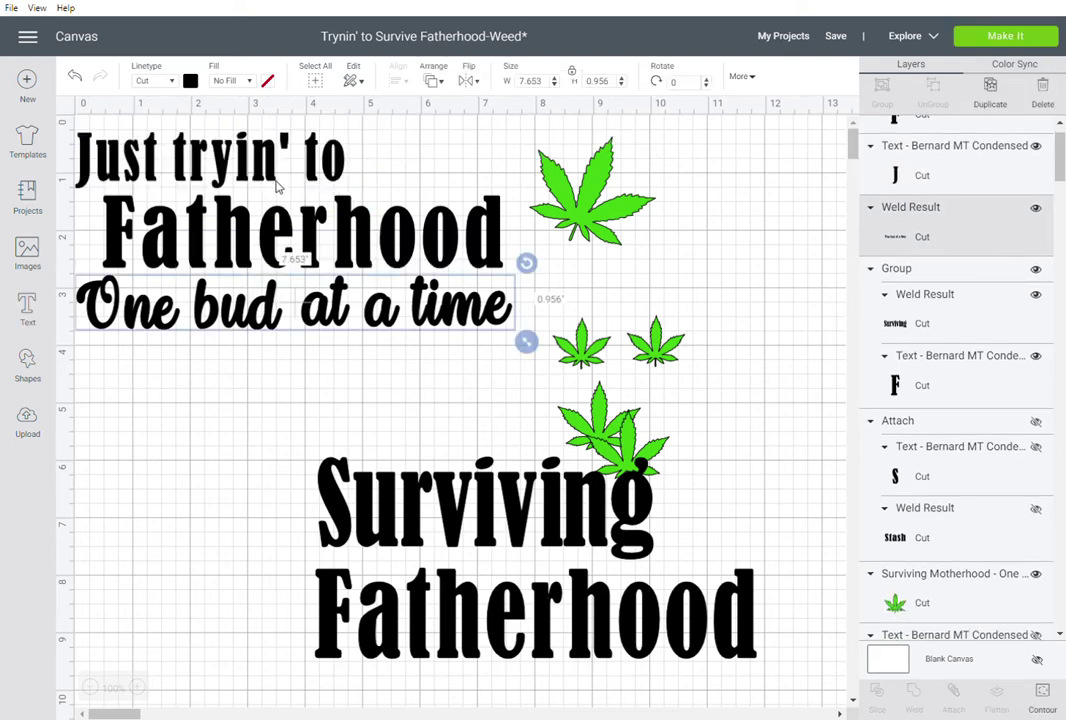
Add "Survive" as a new line above "Fatherhood" in the same text object.
click(267, 232)
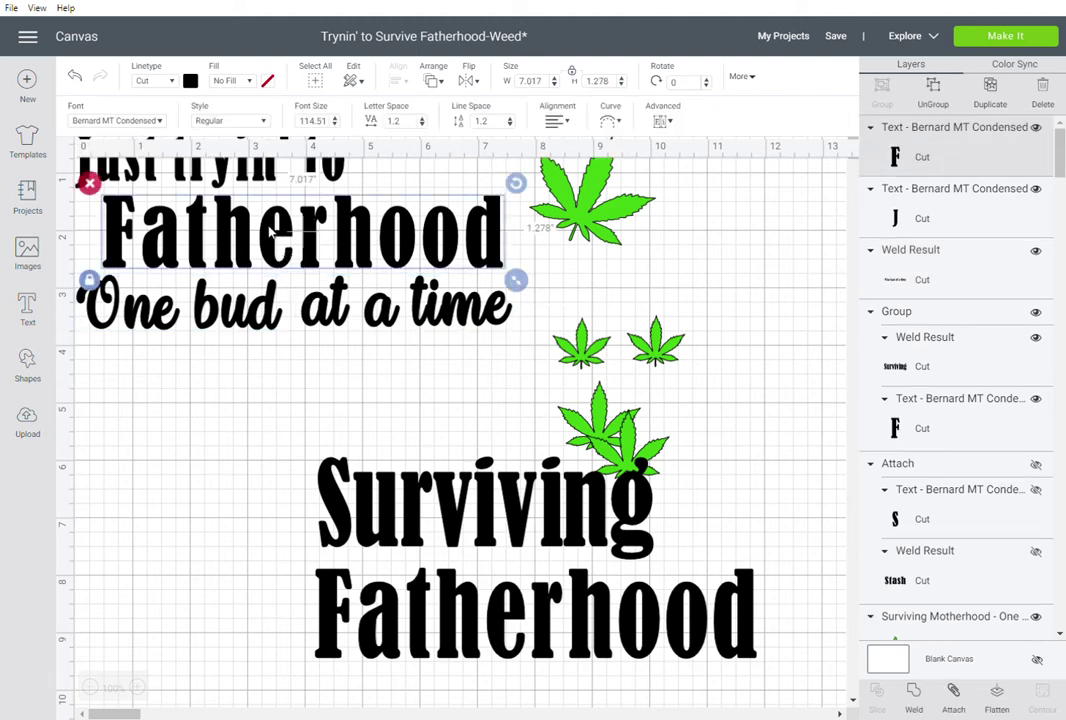
double_click(270, 232)
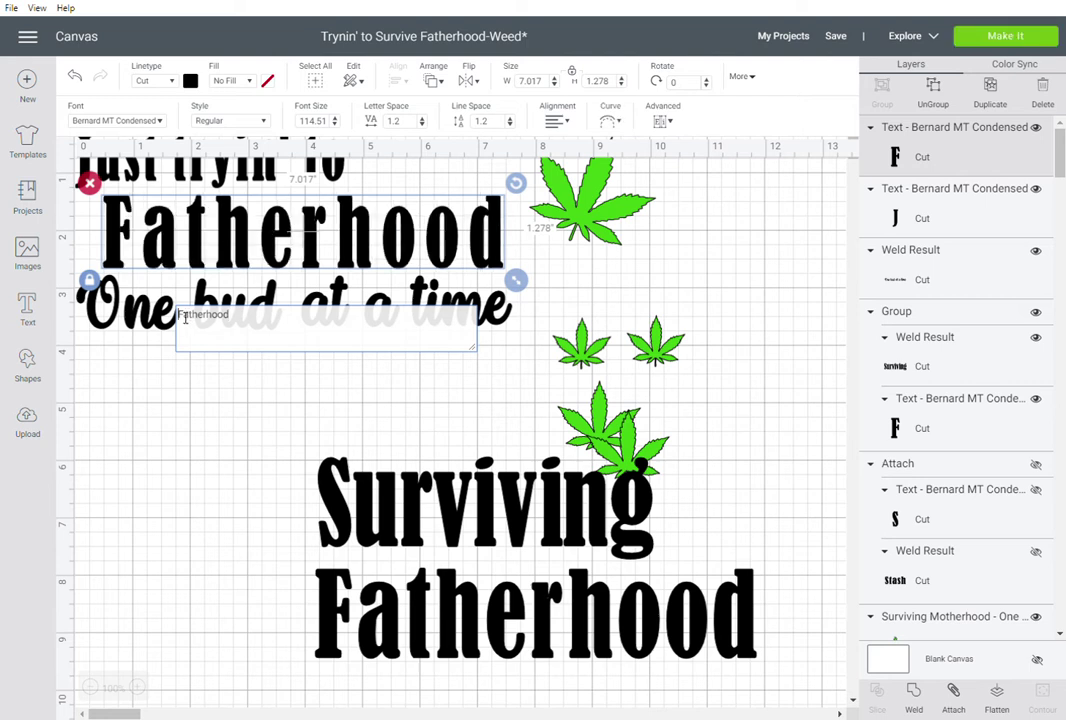
key(Return)
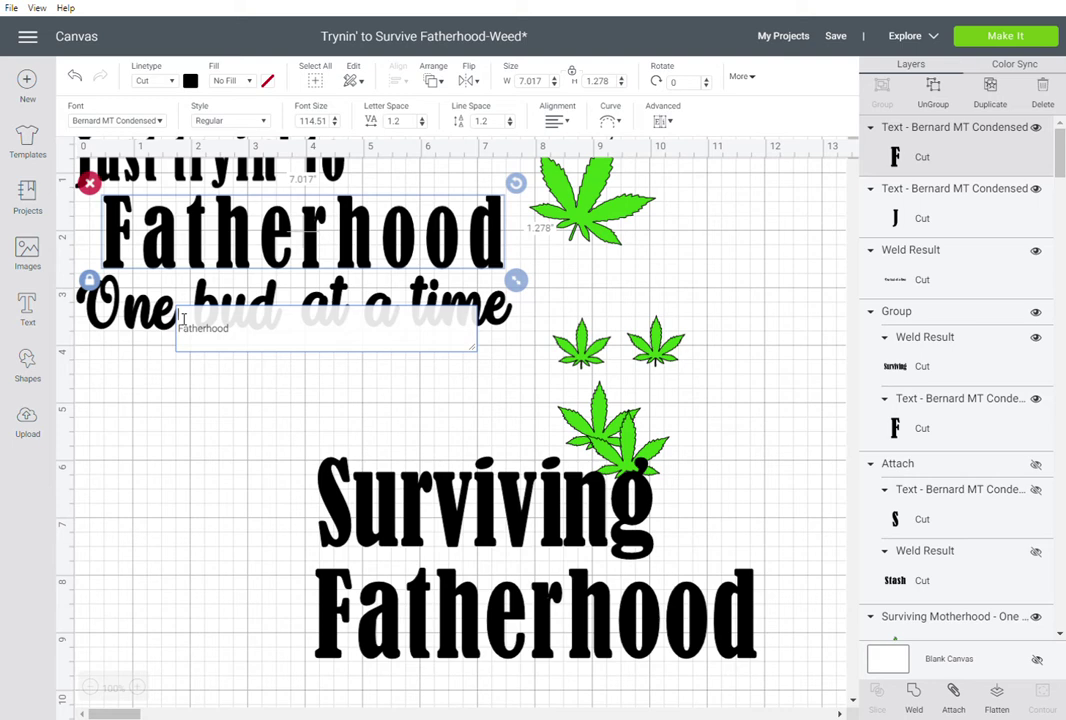
text(Sur)
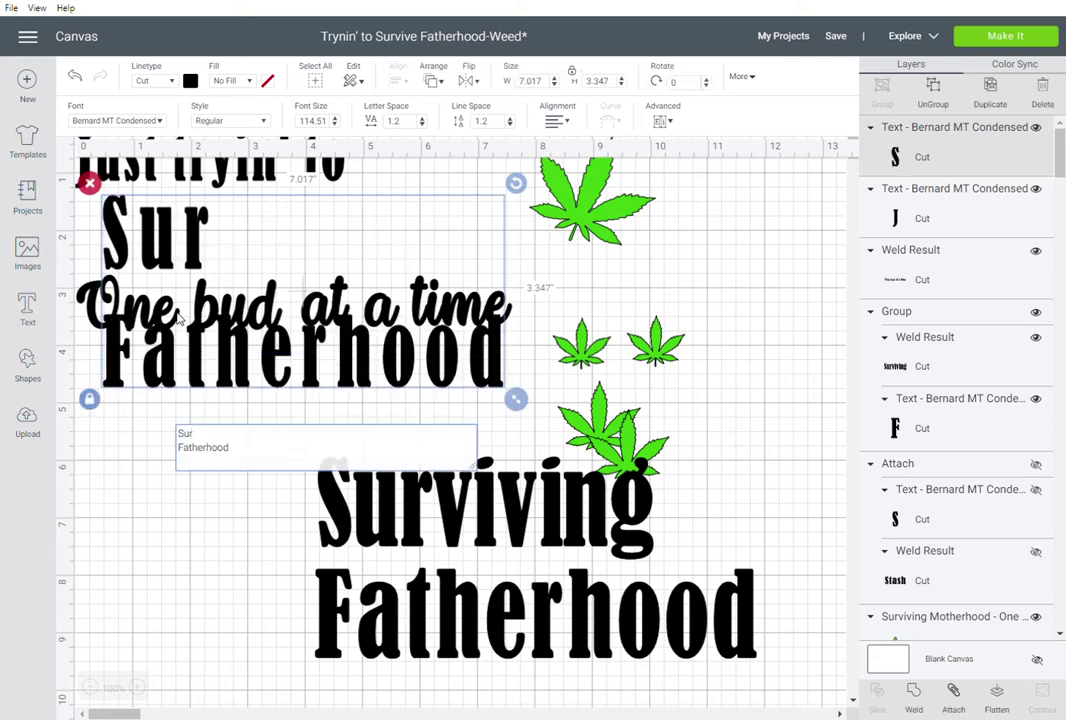
text(vive)
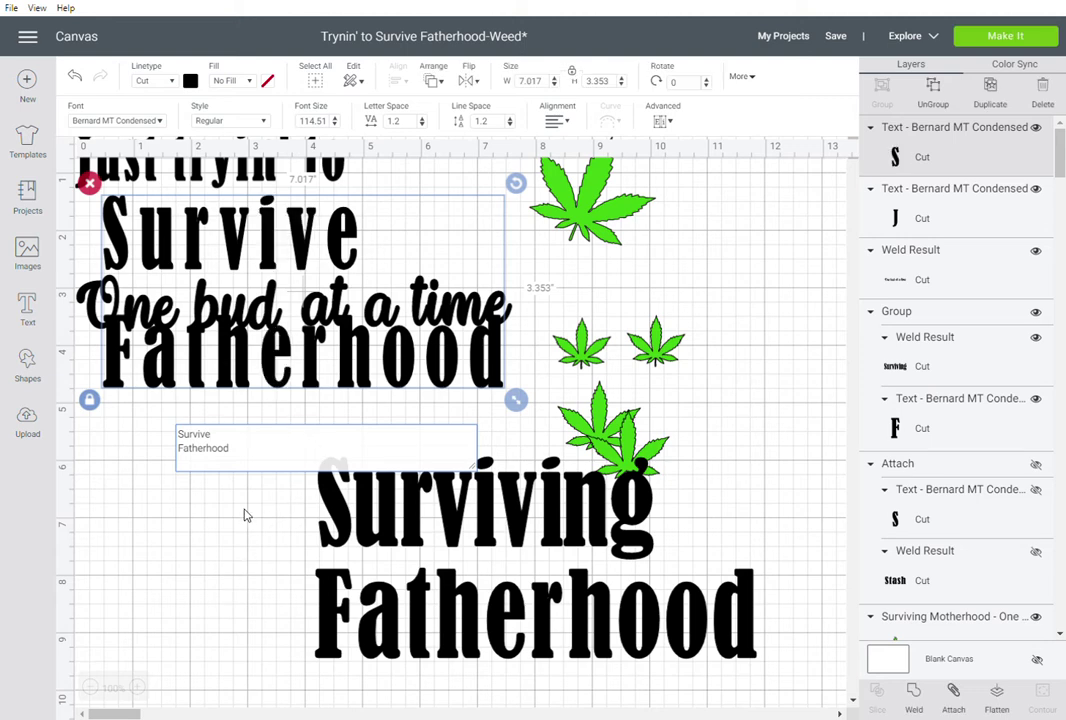
click(241, 512)
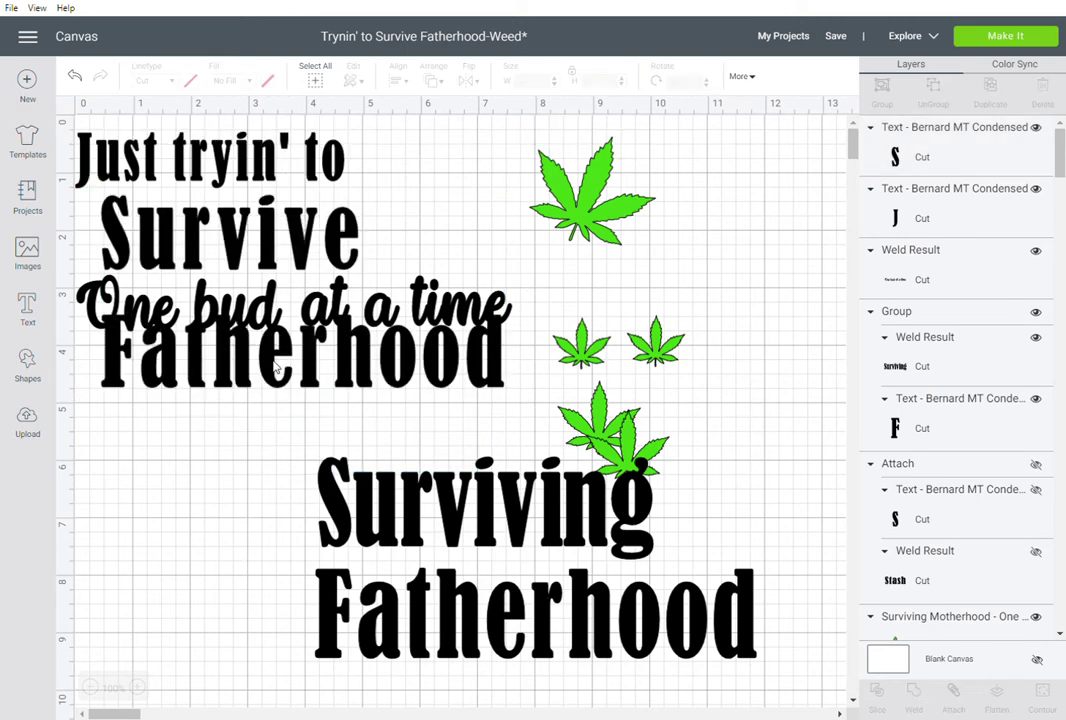
Move the "Survive Fatherhood" text below "One bud at a time" and reduce its line space to 0.6.
drag(293, 395, 300, 555)
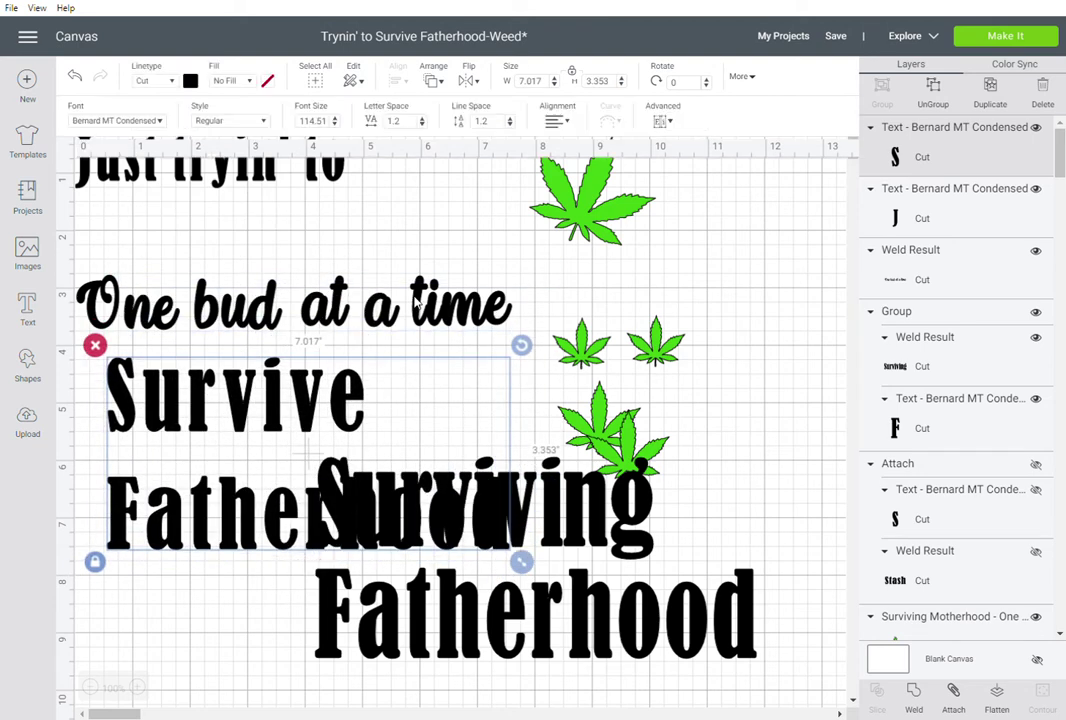
click(511, 125)
click(511, 125)
click(511, 125)
click(511, 125)
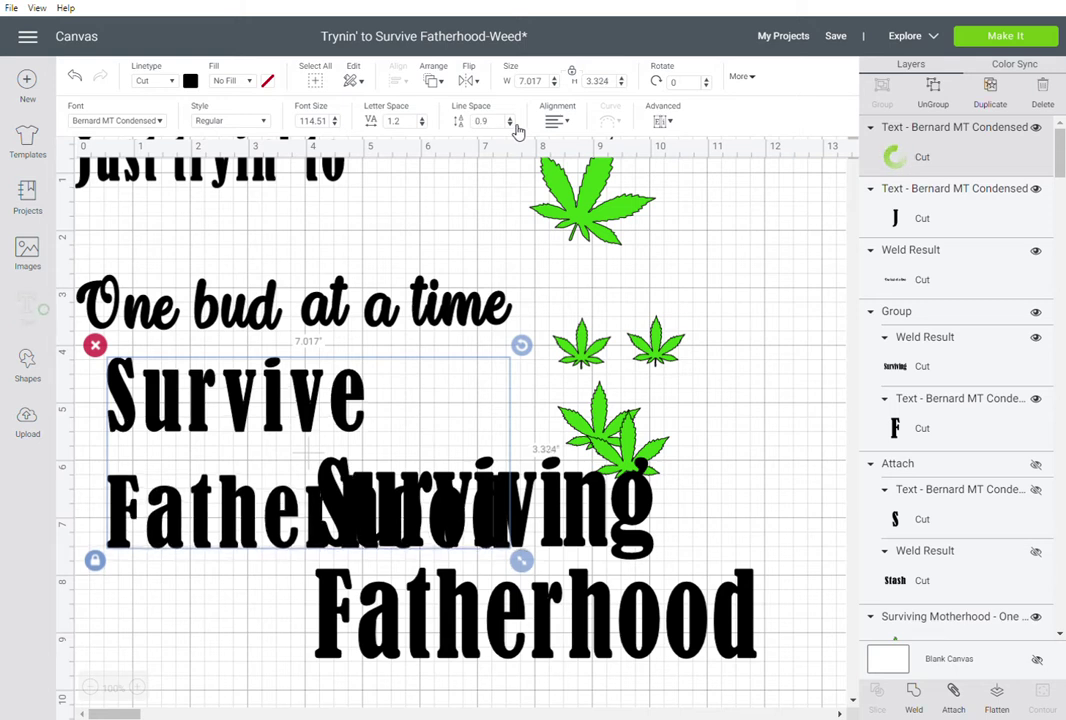
click(512, 125)
click(512, 125)
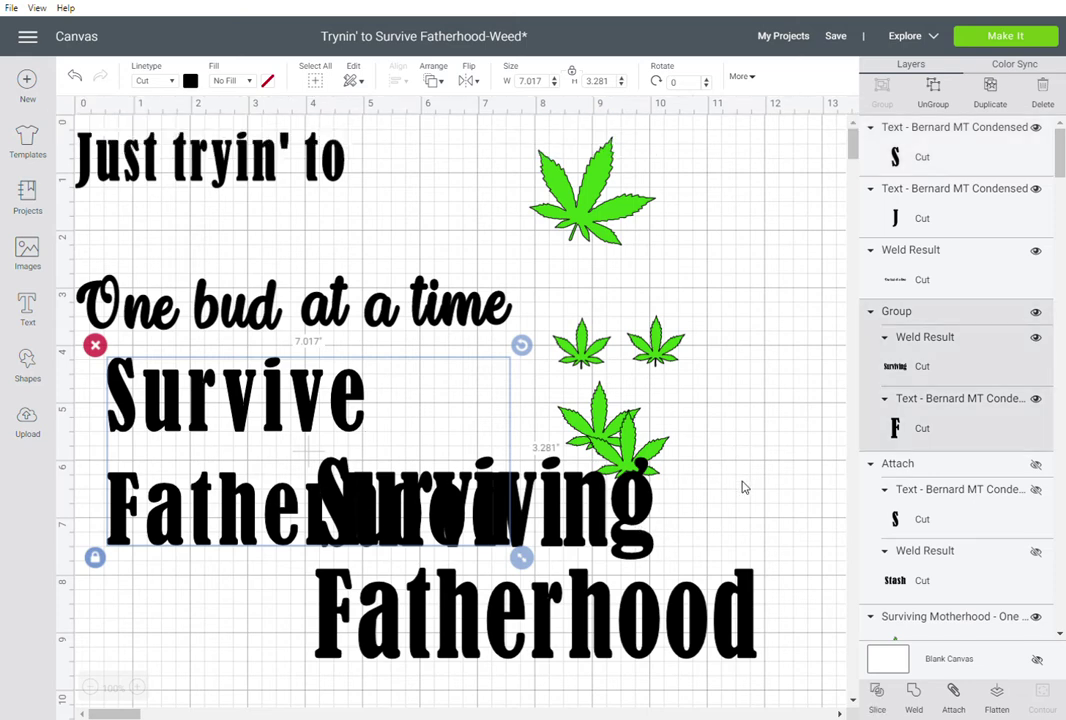
Hide the old "Surviving Fatherhood" group and place "Survive Fatherhood" under the top line, with "One bud at a time" moved down to about y 6.809".
click(1035, 207)
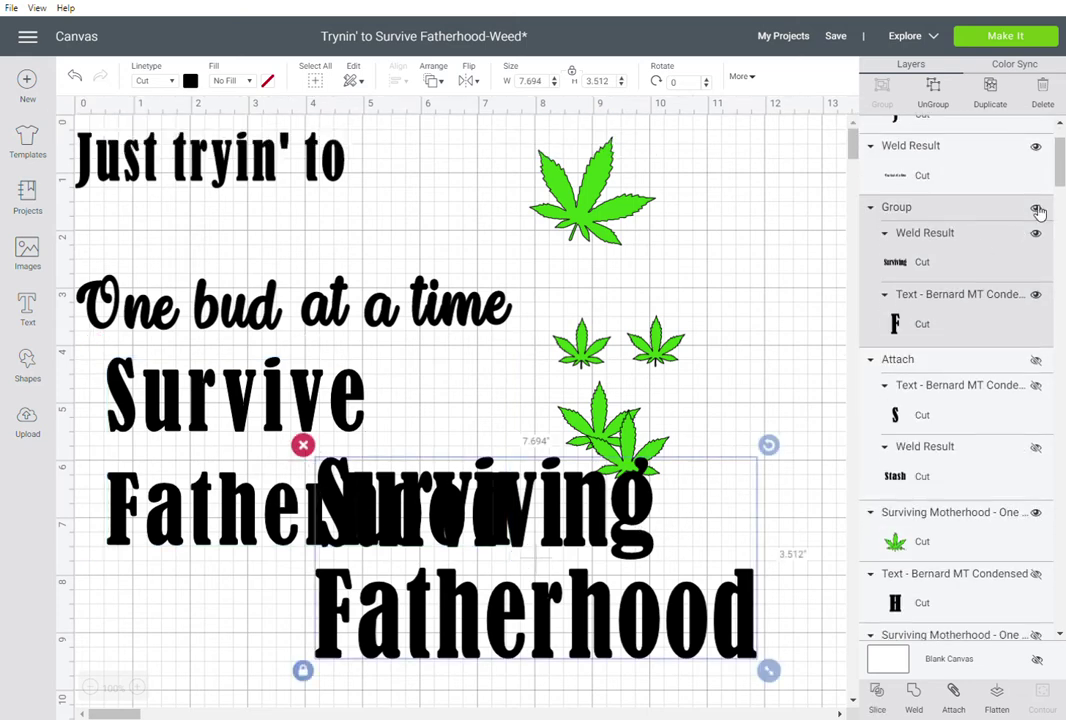
click(1035, 207)
drag(357, 432, 340, 272)
drag(510, 320, 512, 555)
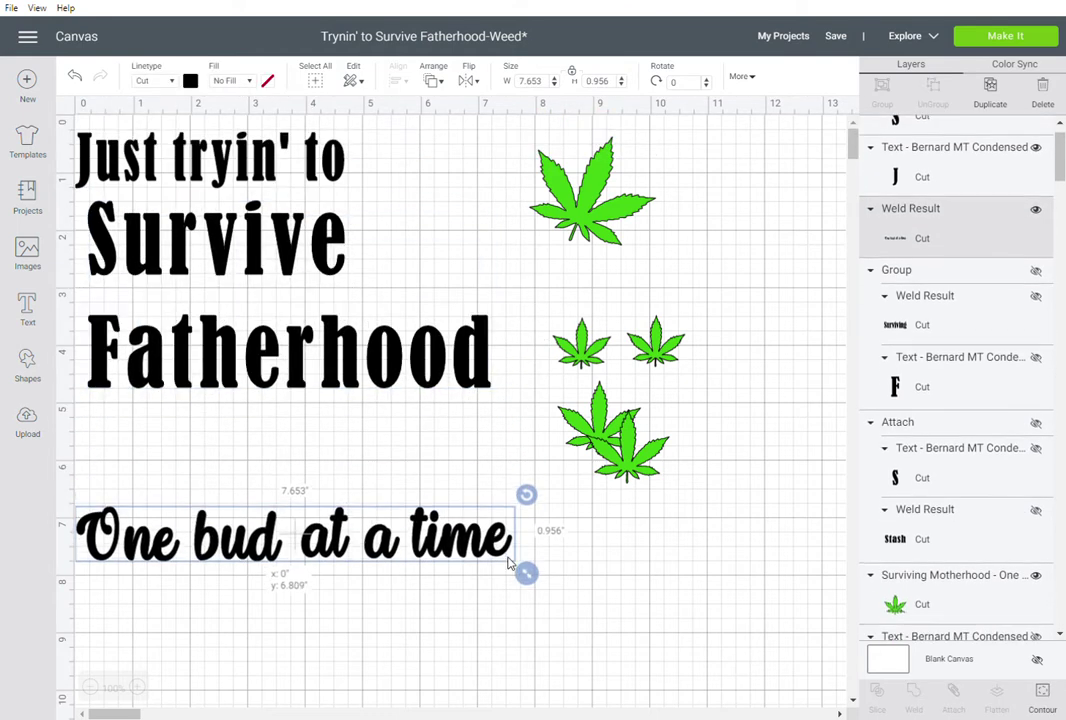
Shift "Just tryin' to" to about x 1.569" and nudge "Survive Fatherhood" to about x 0.264", y 1.375" beneath it.
click(252, 172)
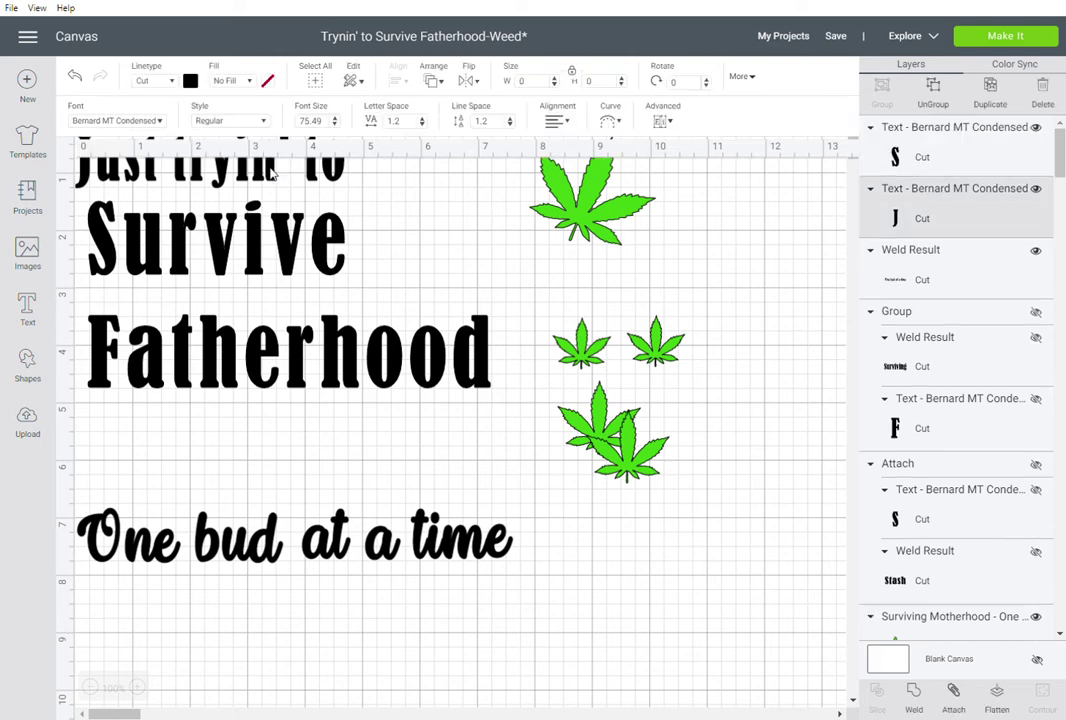
drag(325, 175, 390, 172)
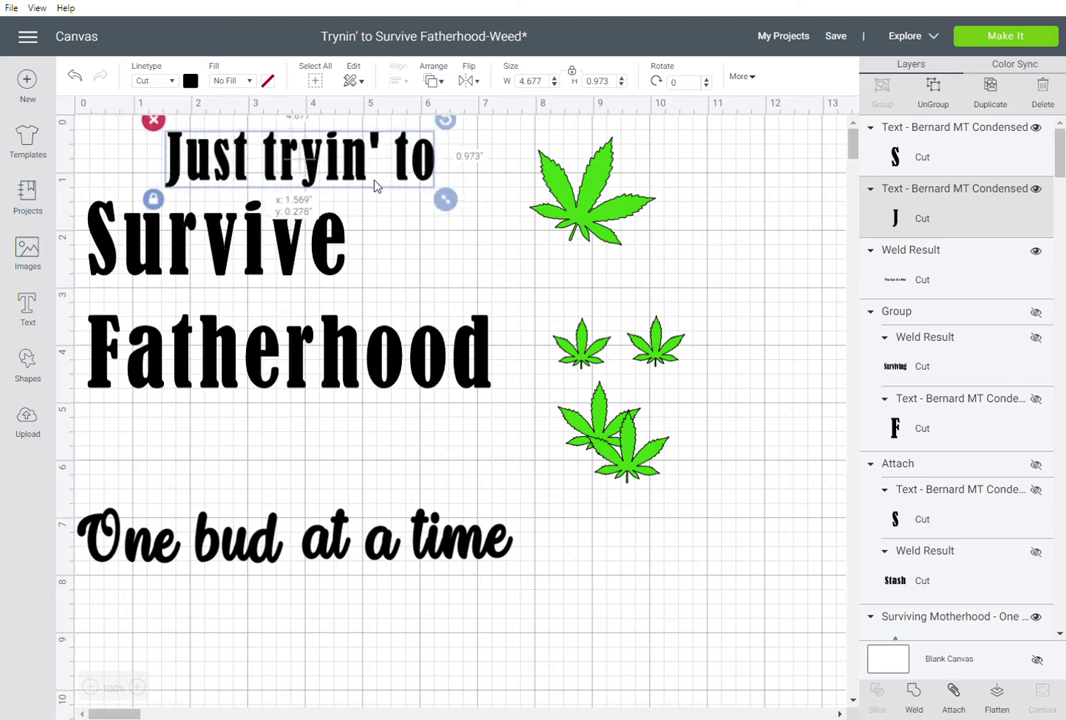
click(287, 258)
drag(290, 243, 292, 237)
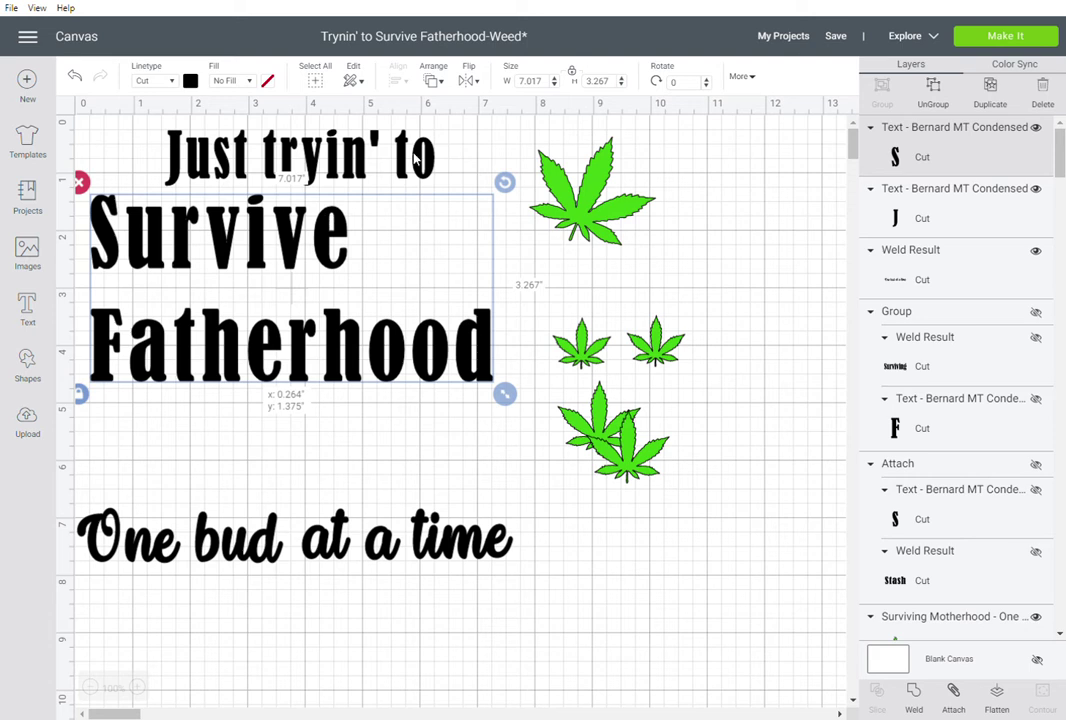
Center-align the two lines of "Survive Fatherhood" and reduce their line space to -0.4.
click(561, 127)
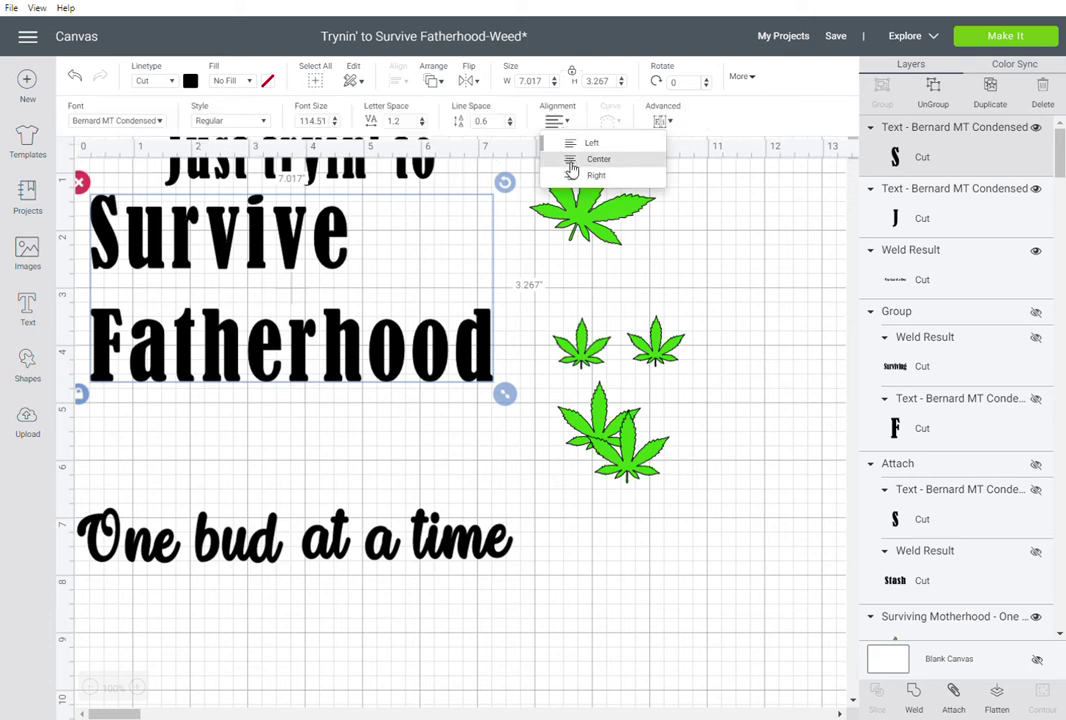
click(573, 171)
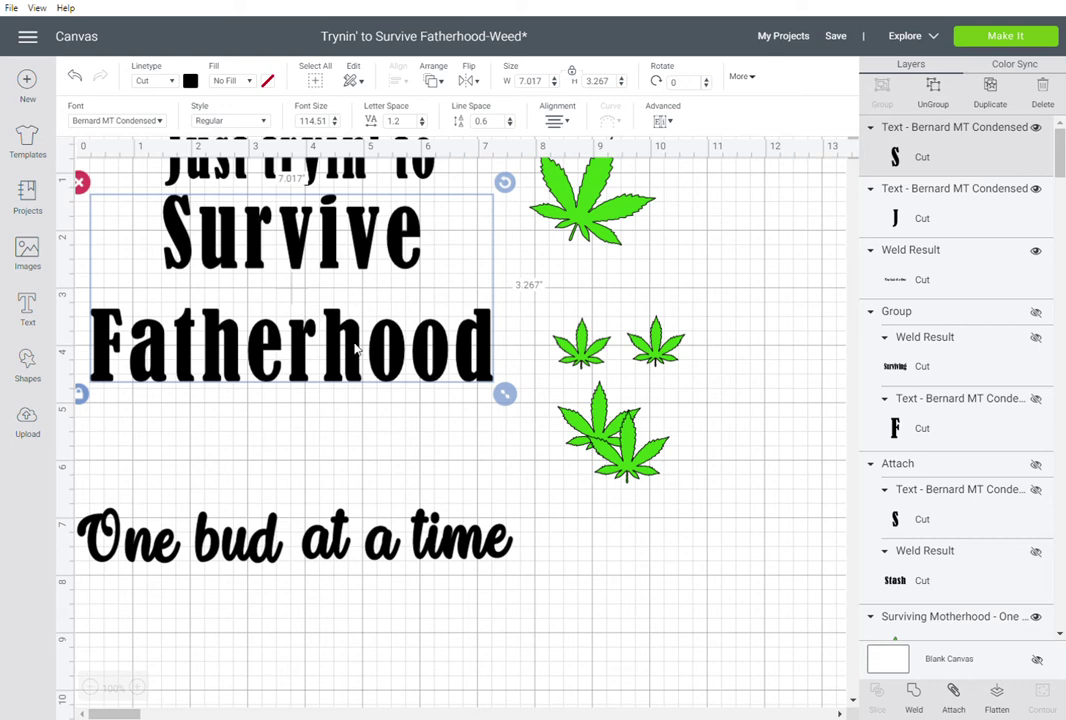
click(512, 125)
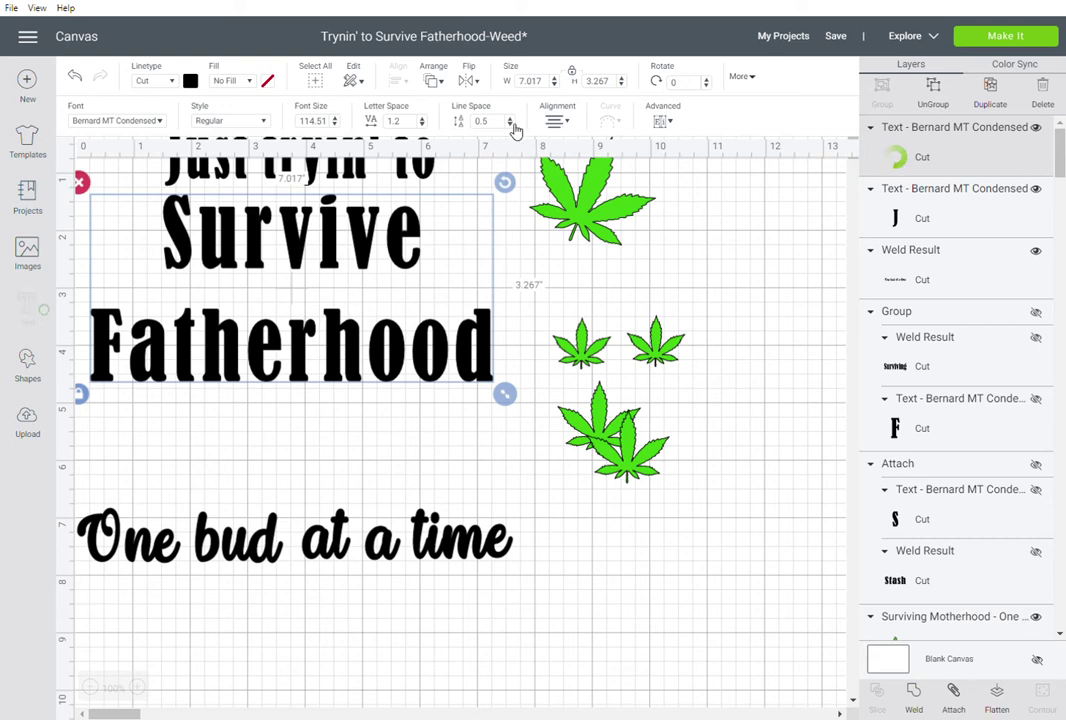
click(511, 124)
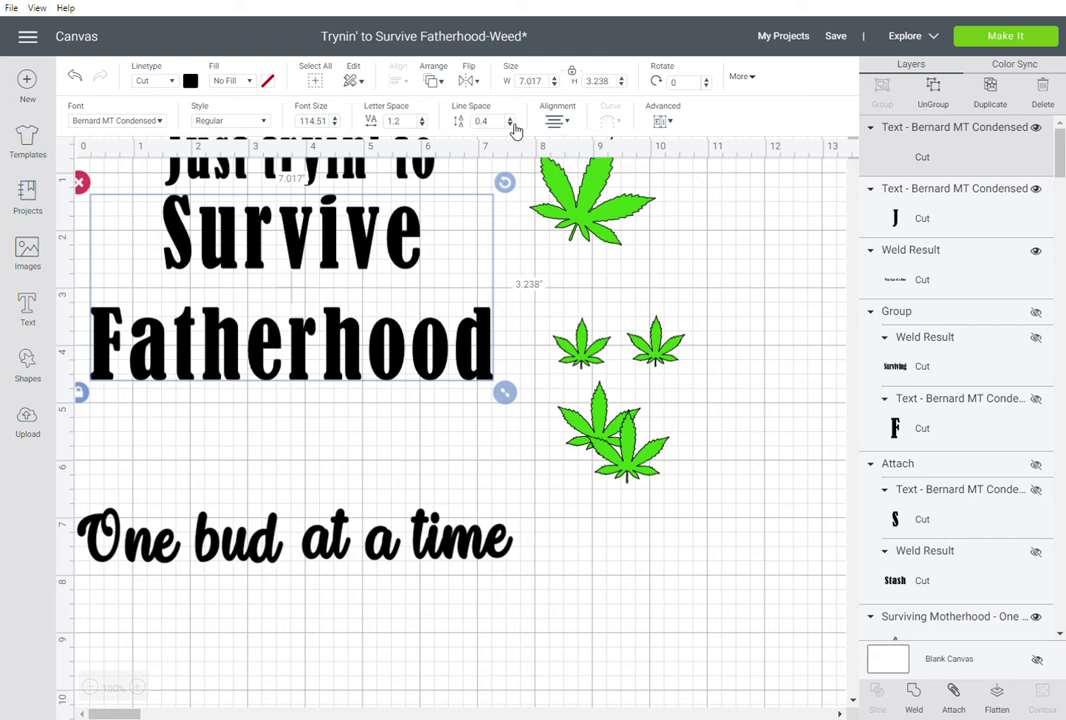
click(510, 124)
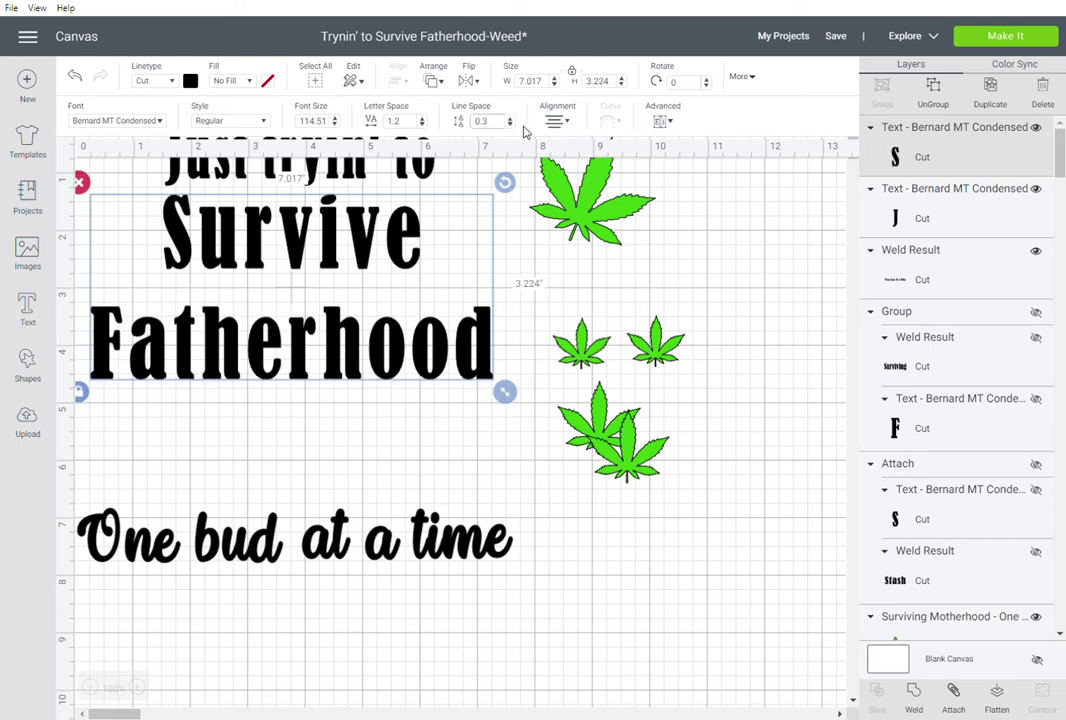
click(511, 126)
click(511, 125)
click(511, 125)
click(511, 125)
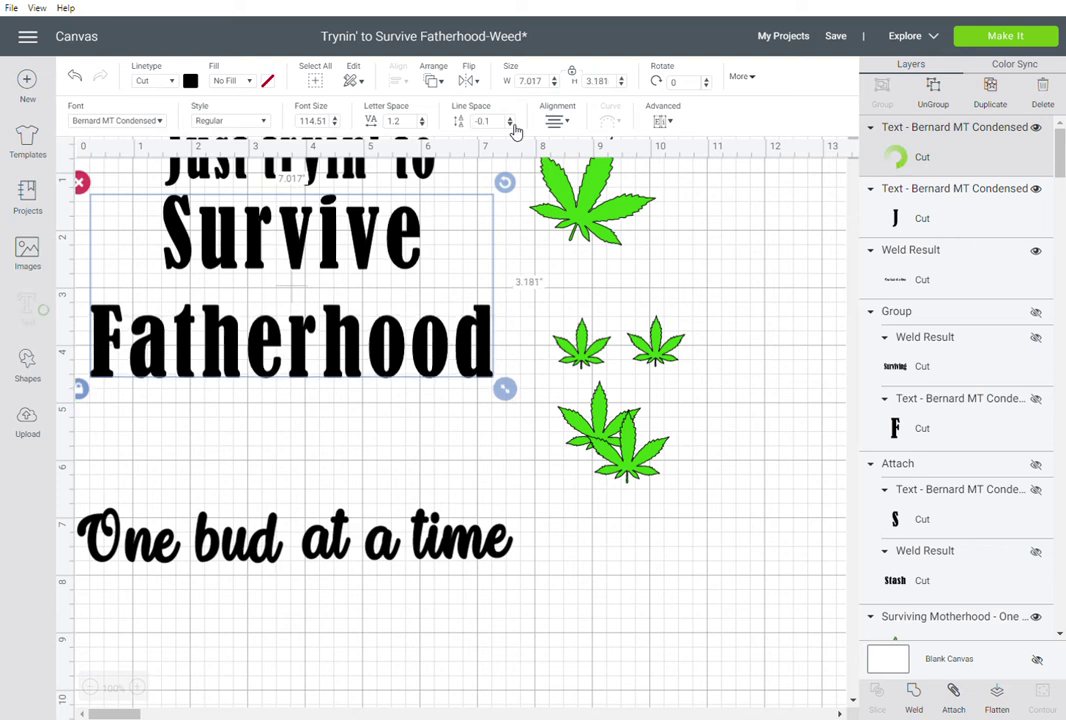
click(511, 125)
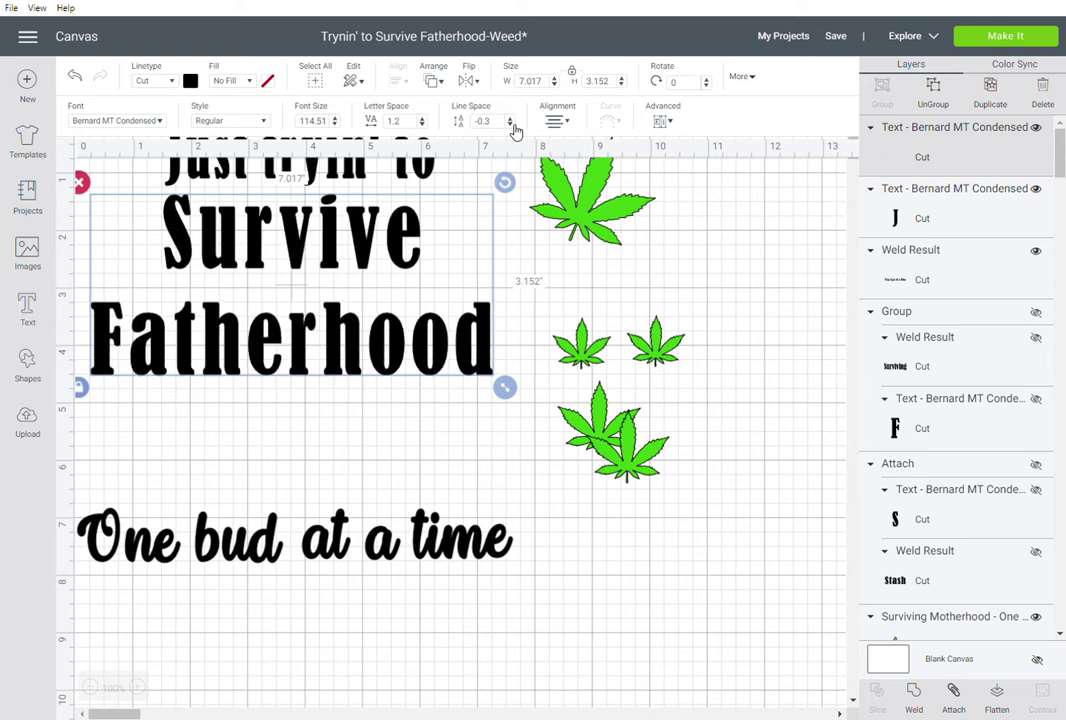
Reshape "Survive Fatherhood" with unlocked proportions to about 7.003" wide by 3.221" high and center it closely beneath "Just tryin' to".
click(82, 396)
mouse_move(505, 386)
mouse_down()
mouse_move(508, 372)
mouse_move(504, 392)
mouse_up()
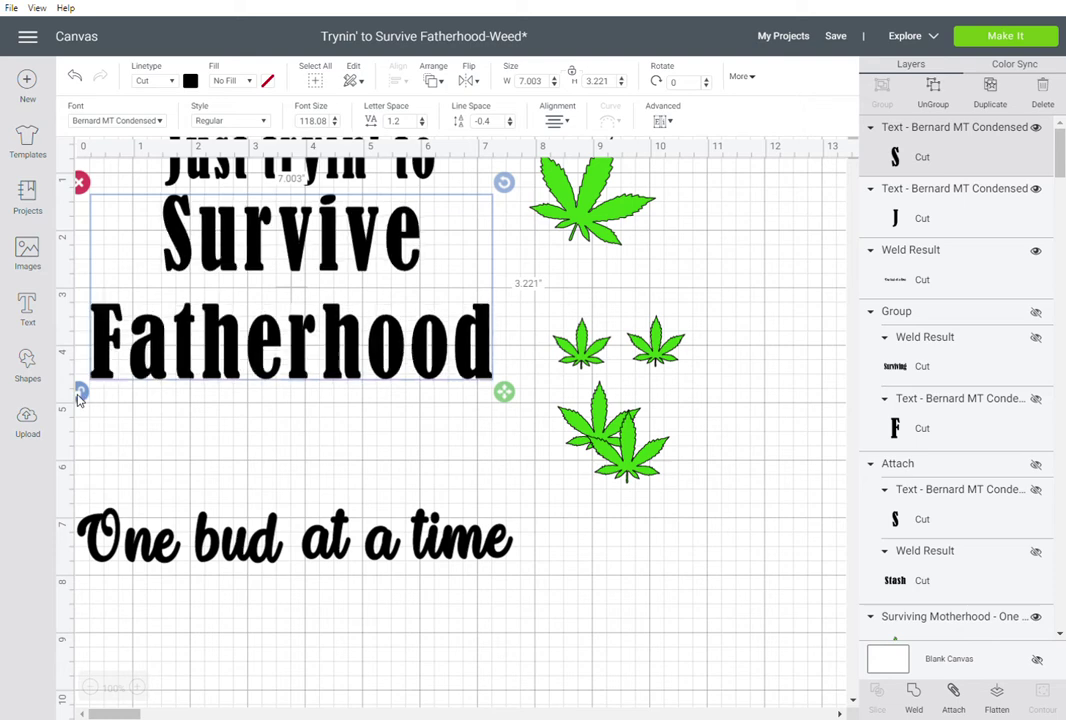
drag(307, 332, 327, 318)
click(385, 175)
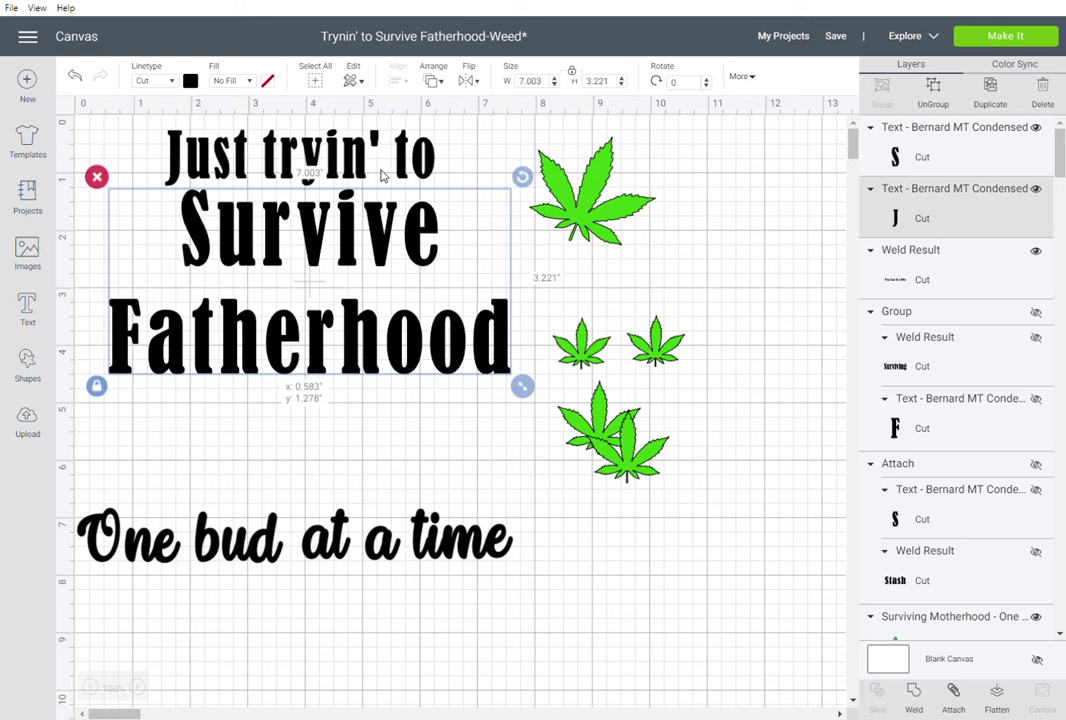
drag(385, 175, 389, 172)
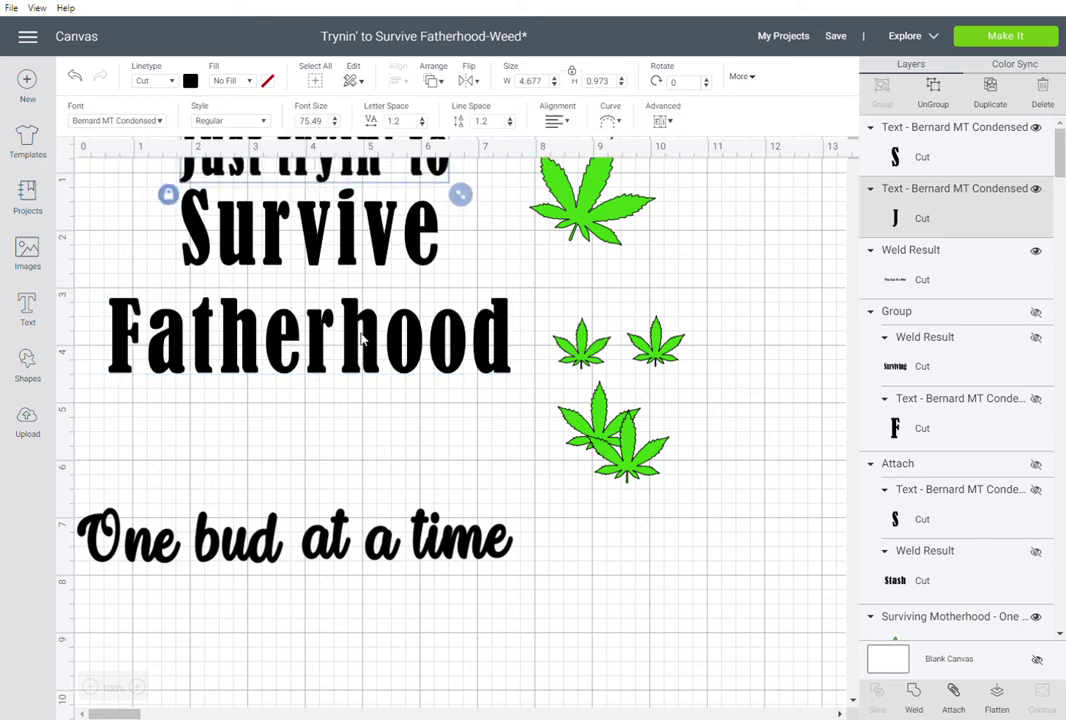
Set the line space of "Survive Fatherhood" to -2.
click(208, 370)
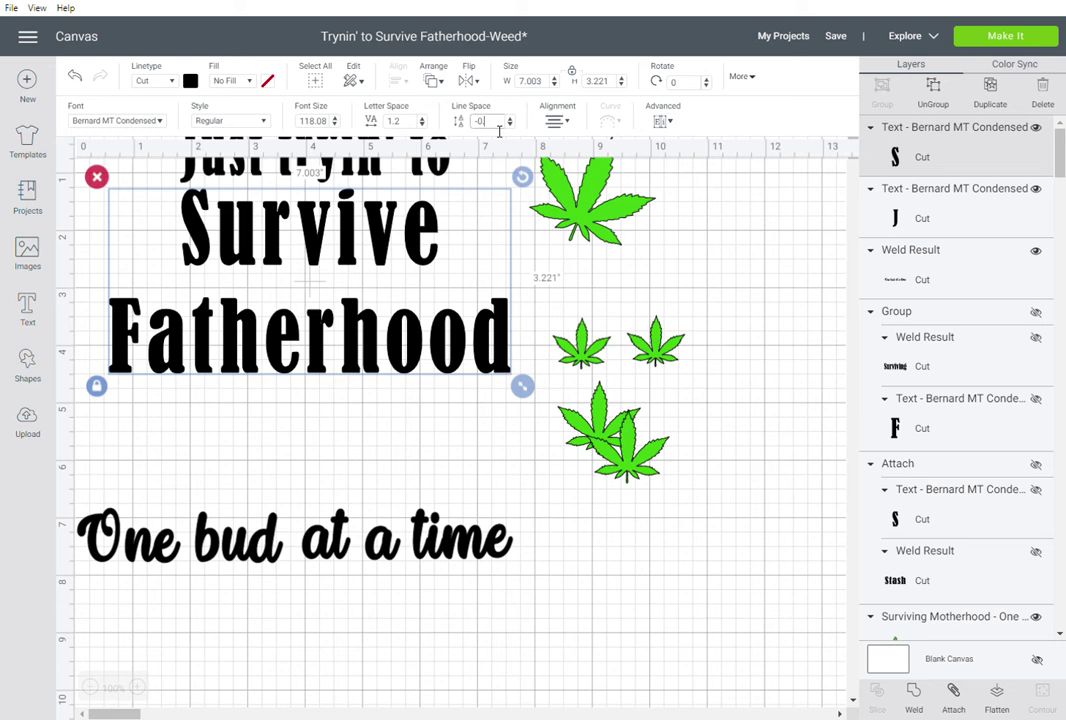
key(Return)
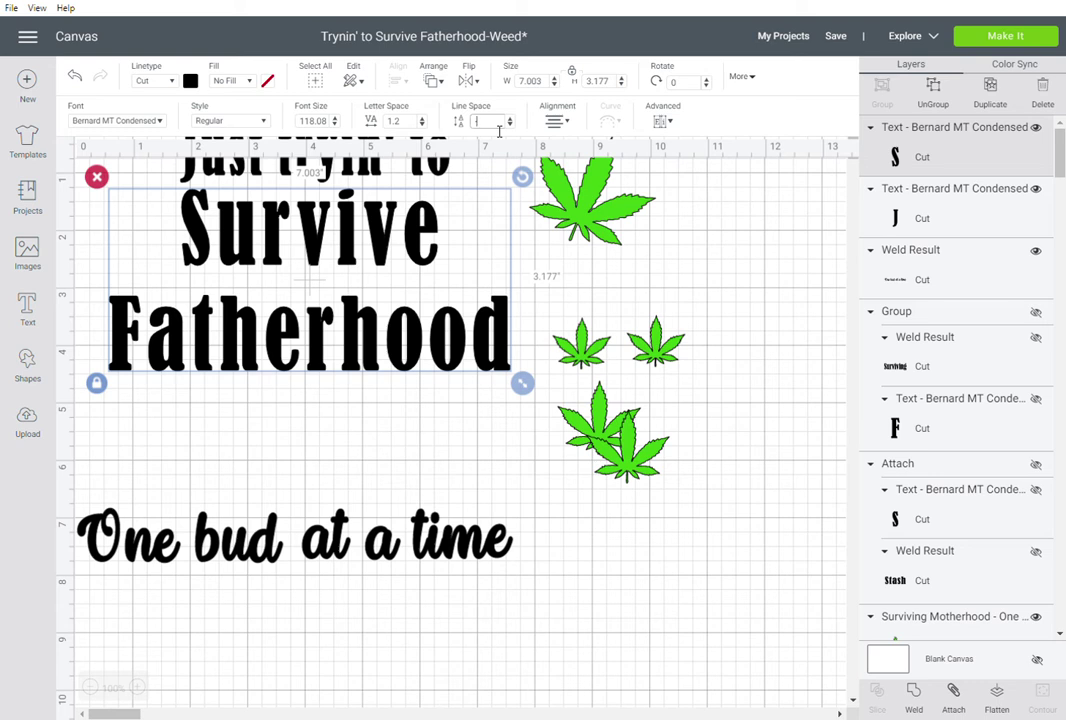
text(-2)
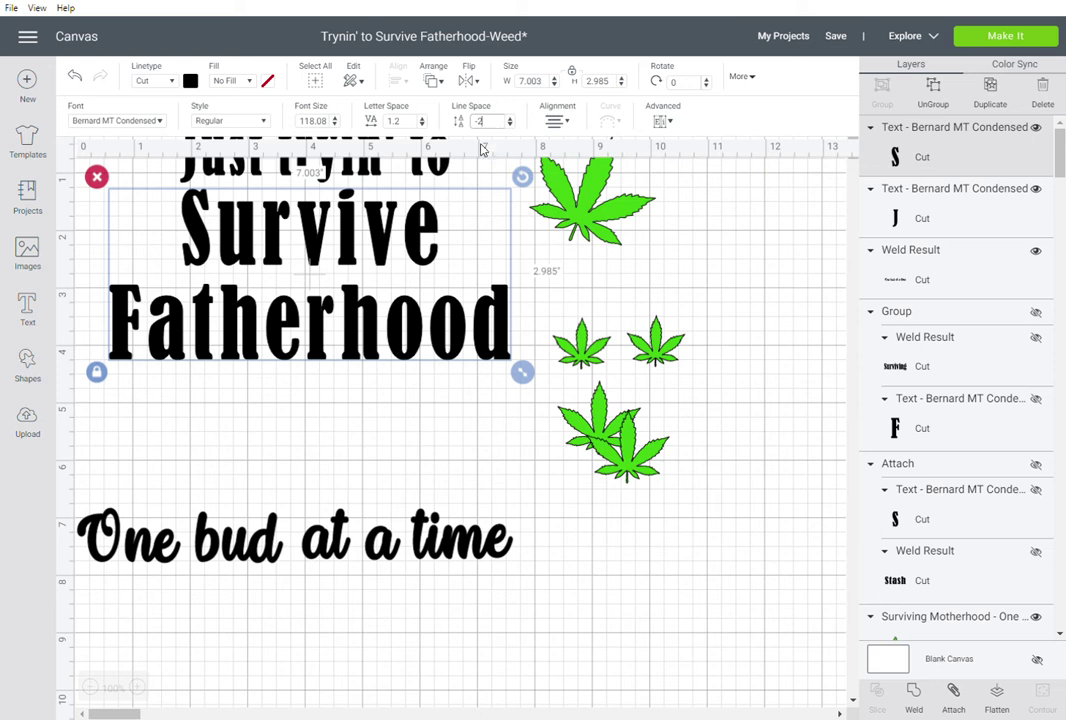
click(245, 415)
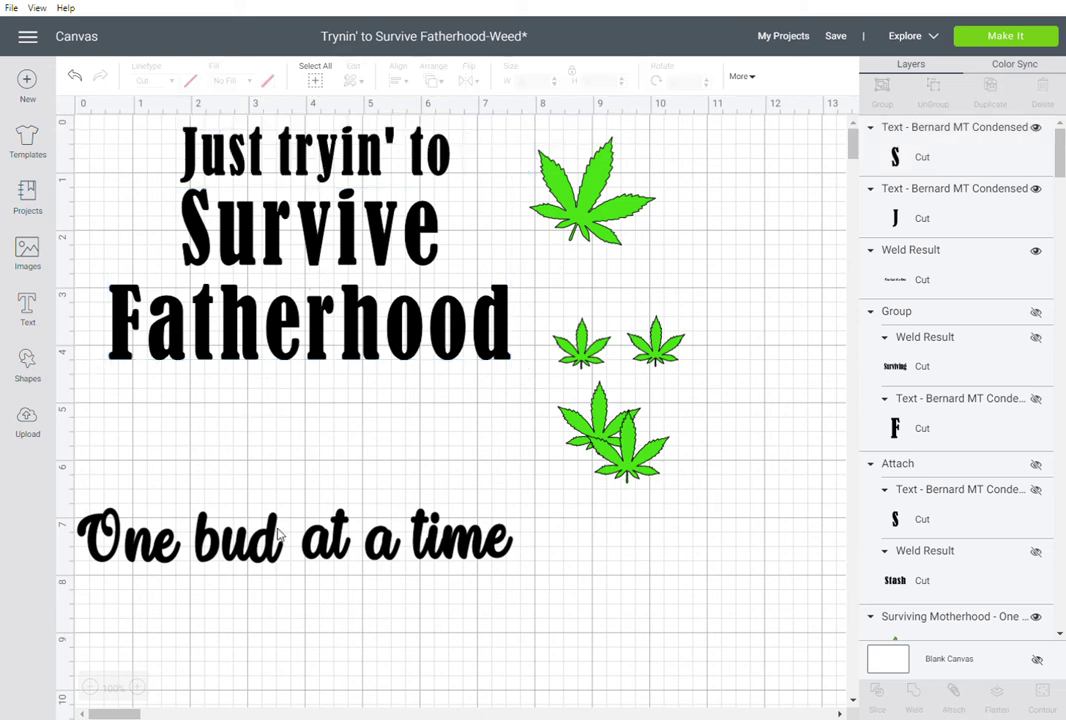
Move "One bud at a time" closely beneath "Fatherhood" and place the large leaf beside "Survive" at about x 6.574", y 0.75".
click(330, 548)
drag(354, 473, 361, 376)
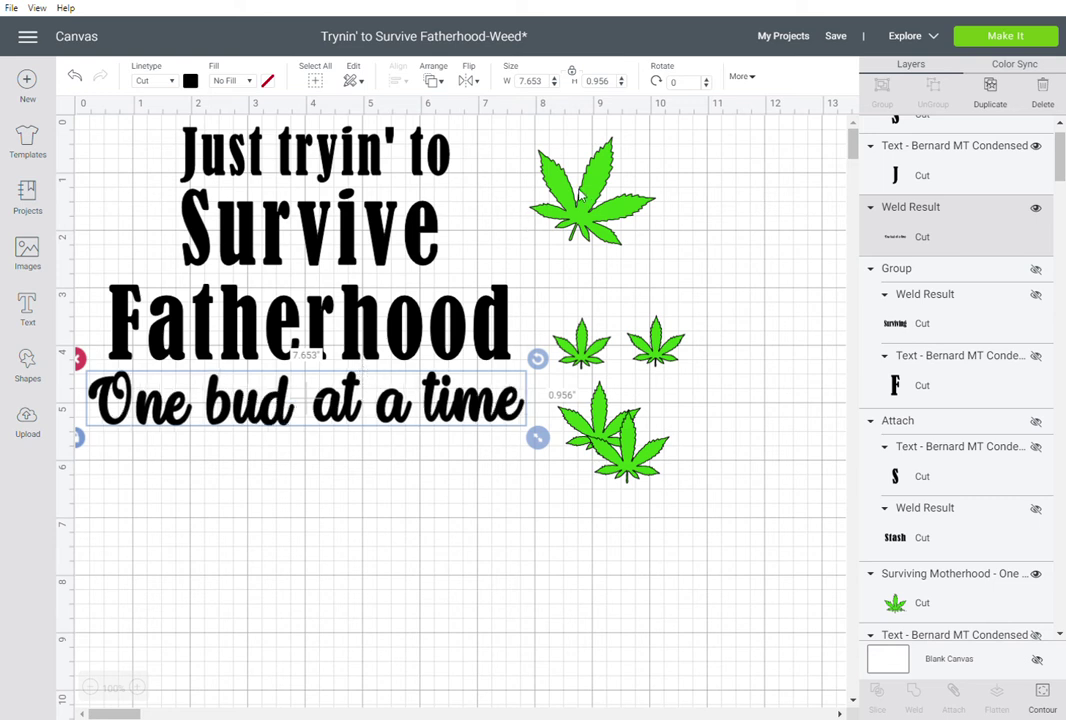
drag(592, 203, 515, 226)
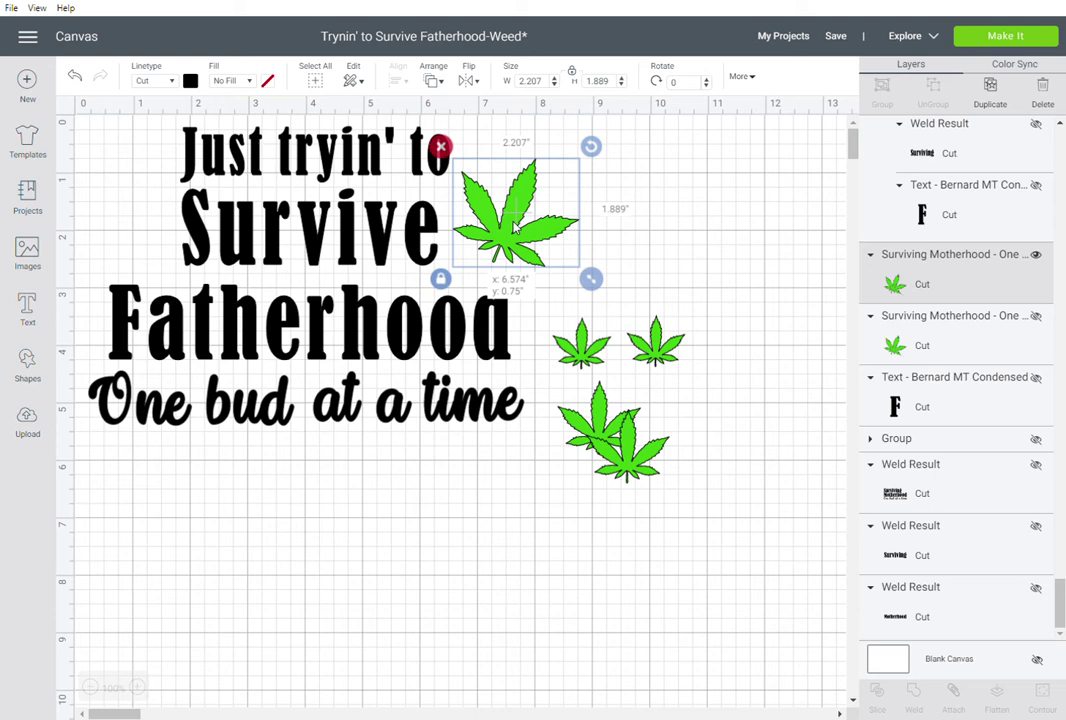
drag(516, 227, 516, 227)
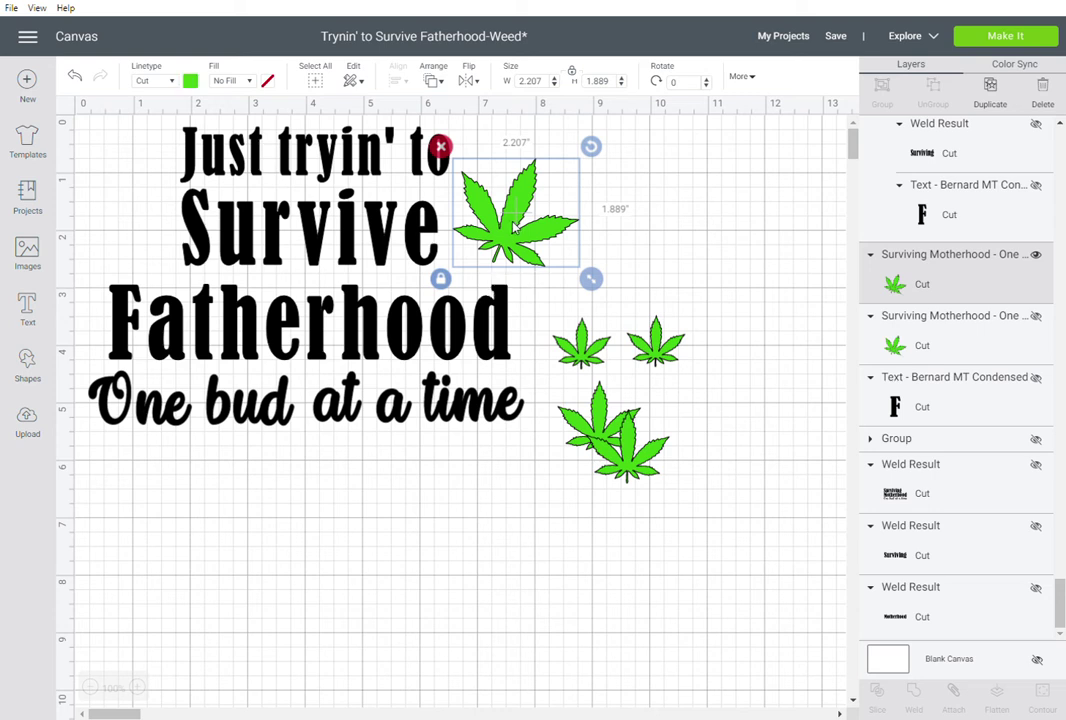
Shift "Survive Fatherhood" to about x 0.25", y 1.292" and move "One bud at a time" sideways to line up beneath it.
click(282, 240)
key(ctrl+z)
key(ctrl+z)
key(ctrl+z)
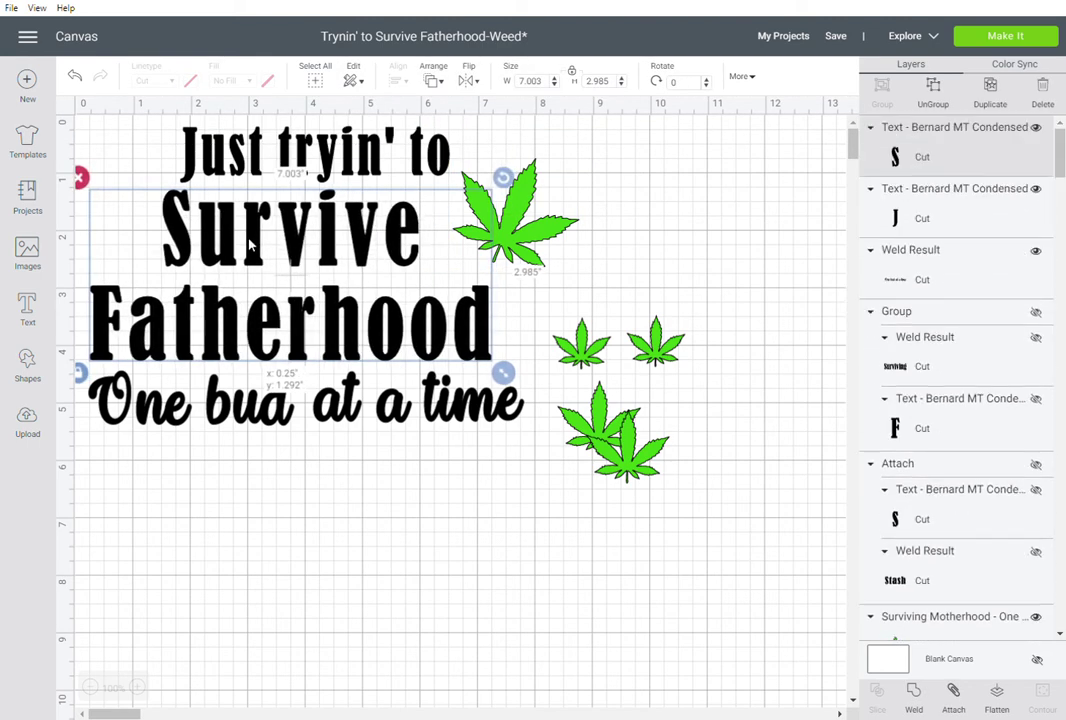
key(ctrl+z)
key(ctrl+z)
key(ctrl+z)
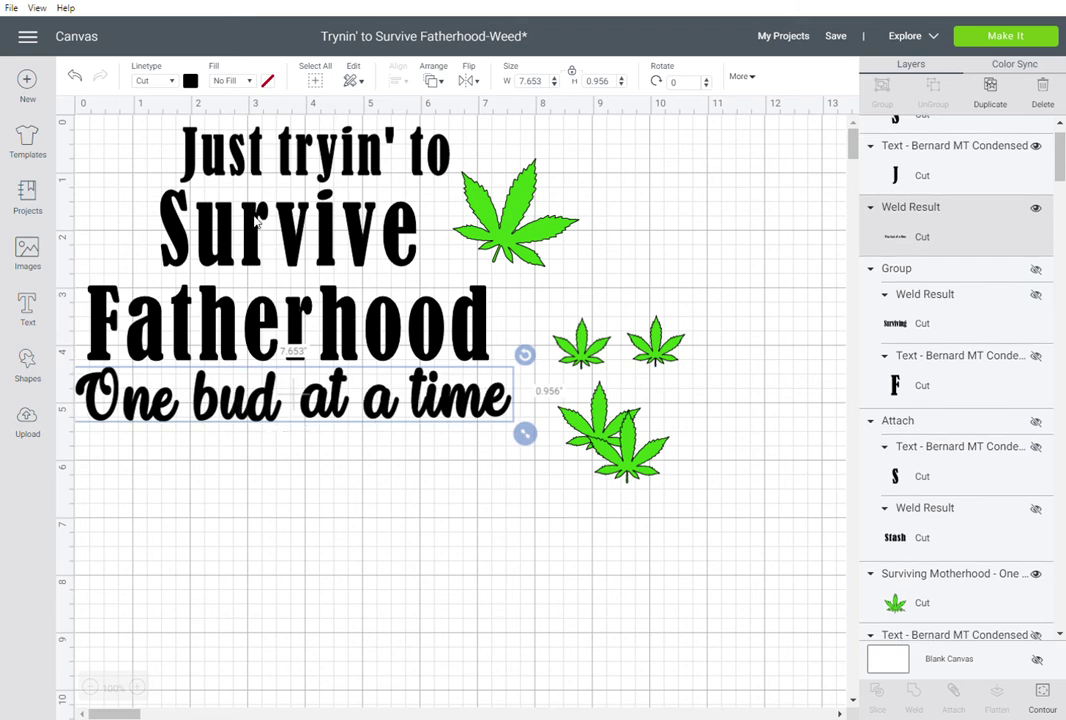
Shrink the large leaf to about 1.985" by 1.699" and center "Just tryin' to" above "Survive" at about x 1.556", y 0.153".
drag(258, 160, 164, 170)
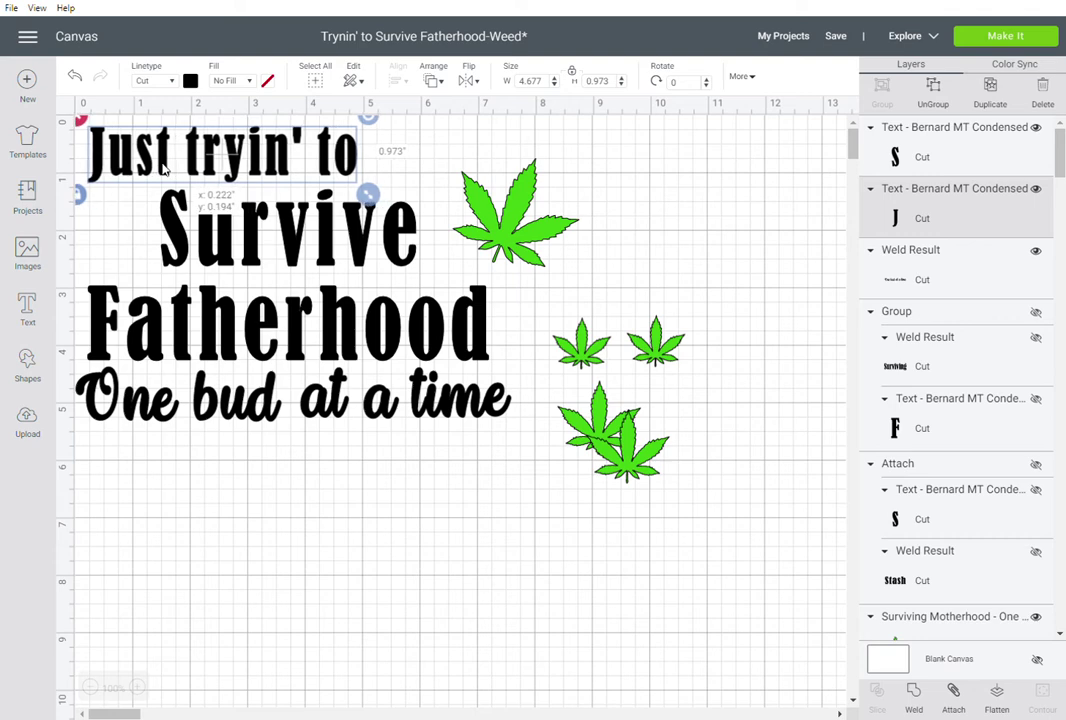
click(505, 229)
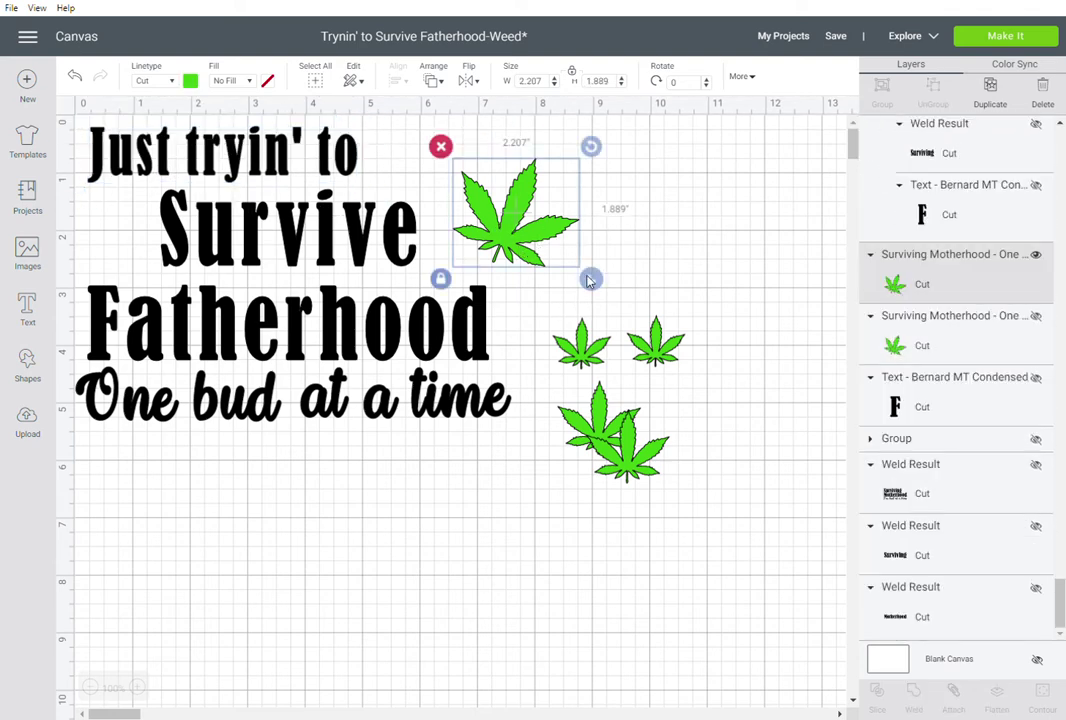
drag(589, 281, 490, 208)
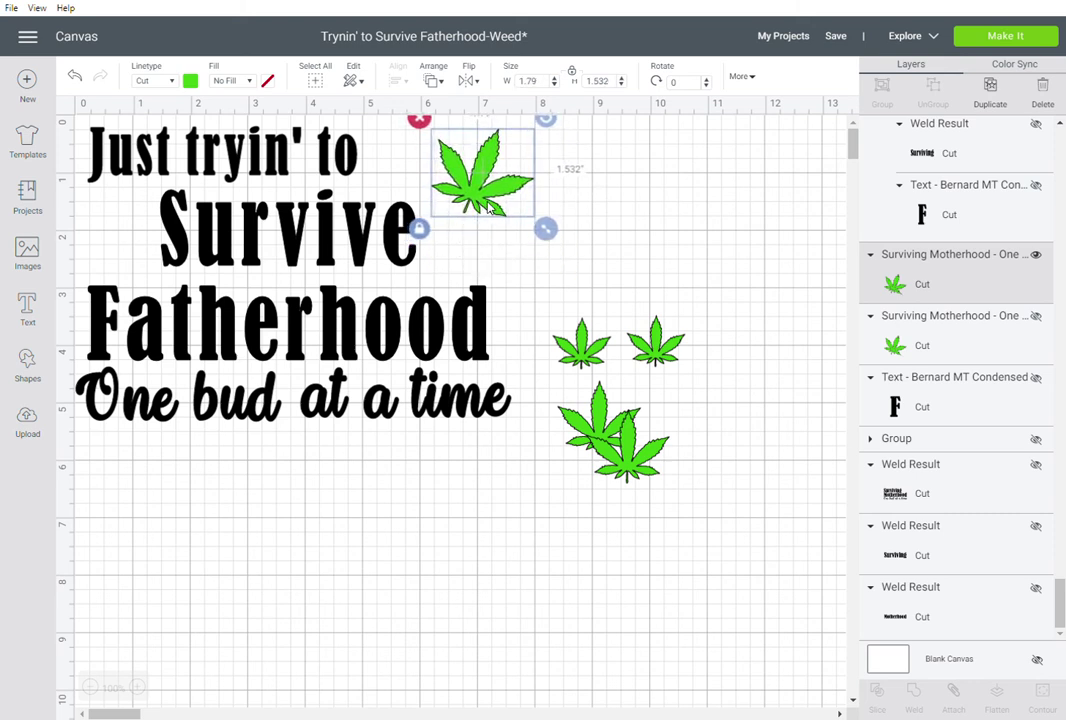
drag(546, 229, 561, 259)
drag(500, 208, 522, 208)
drag(275, 173, 336, 170)
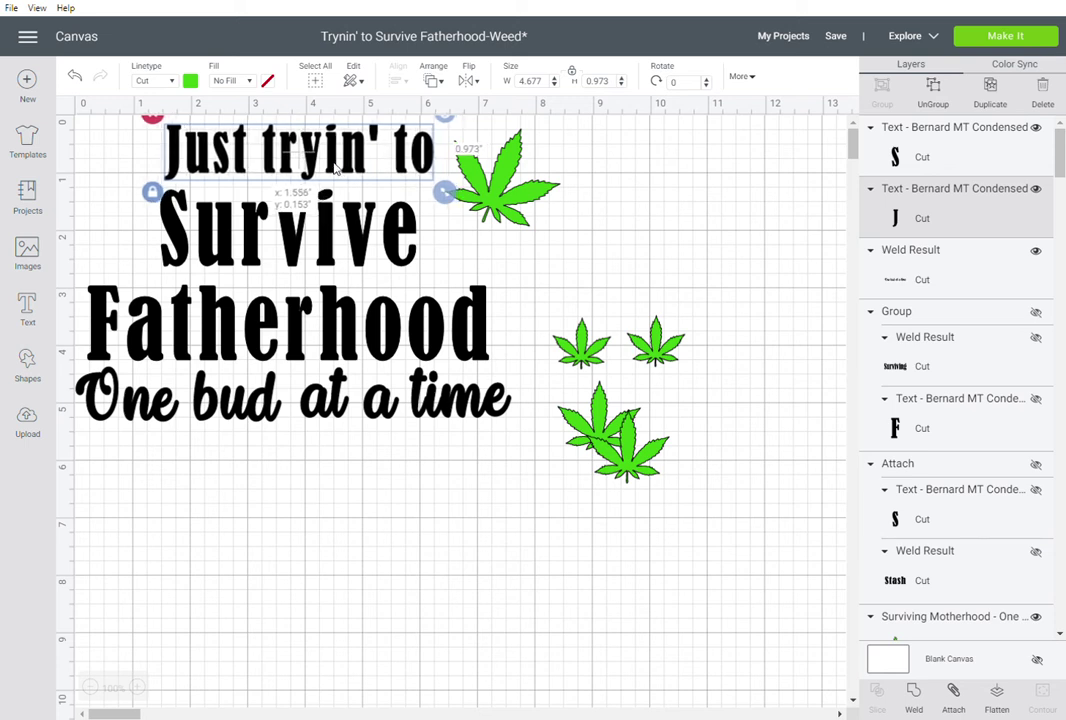
drag(336, 170, 336, 170)
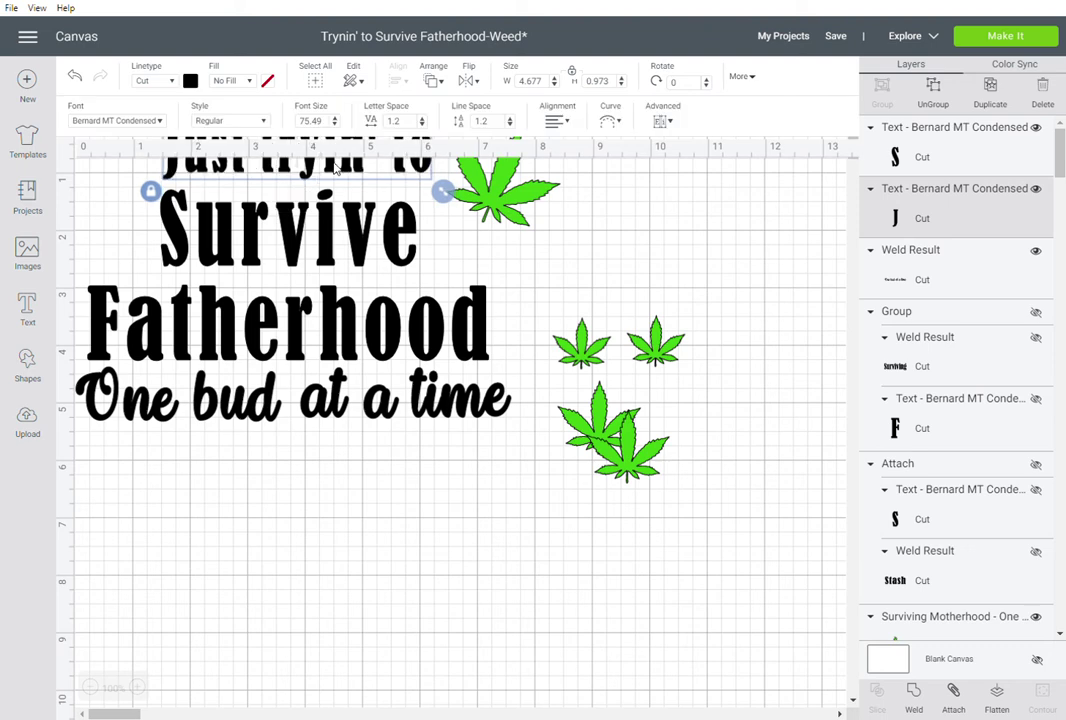
Reduce the large leaf to about 1.901" by 1.628" and place it directly after the word "Survive".
click(505, 232)
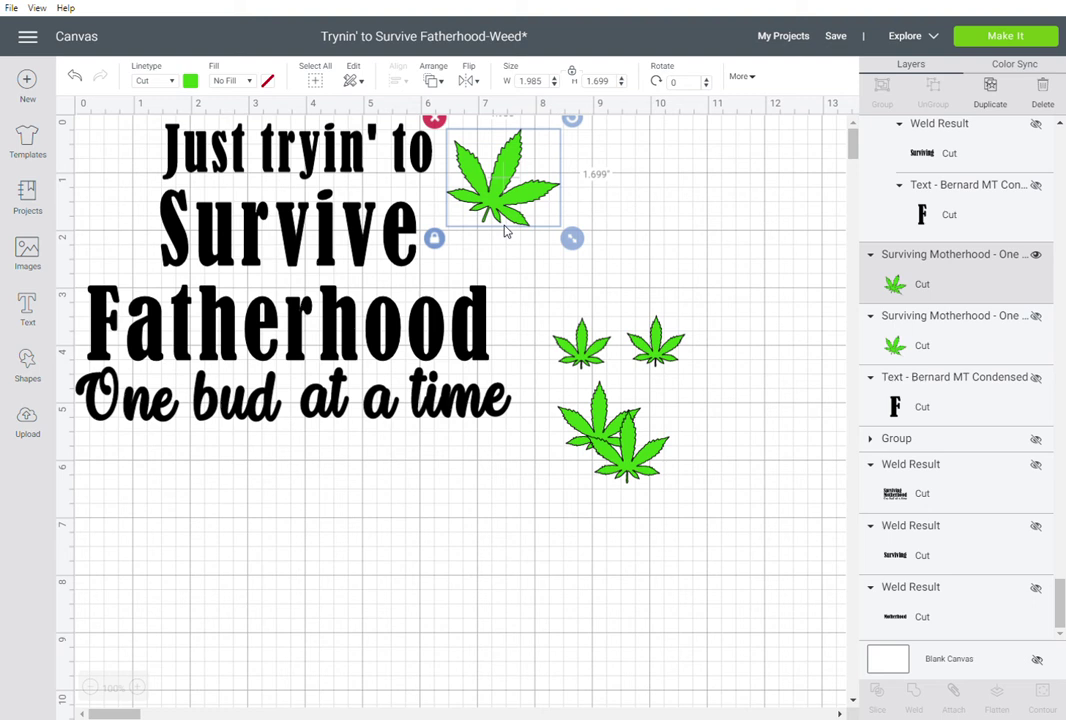
drag(563, 237, 557, 232)
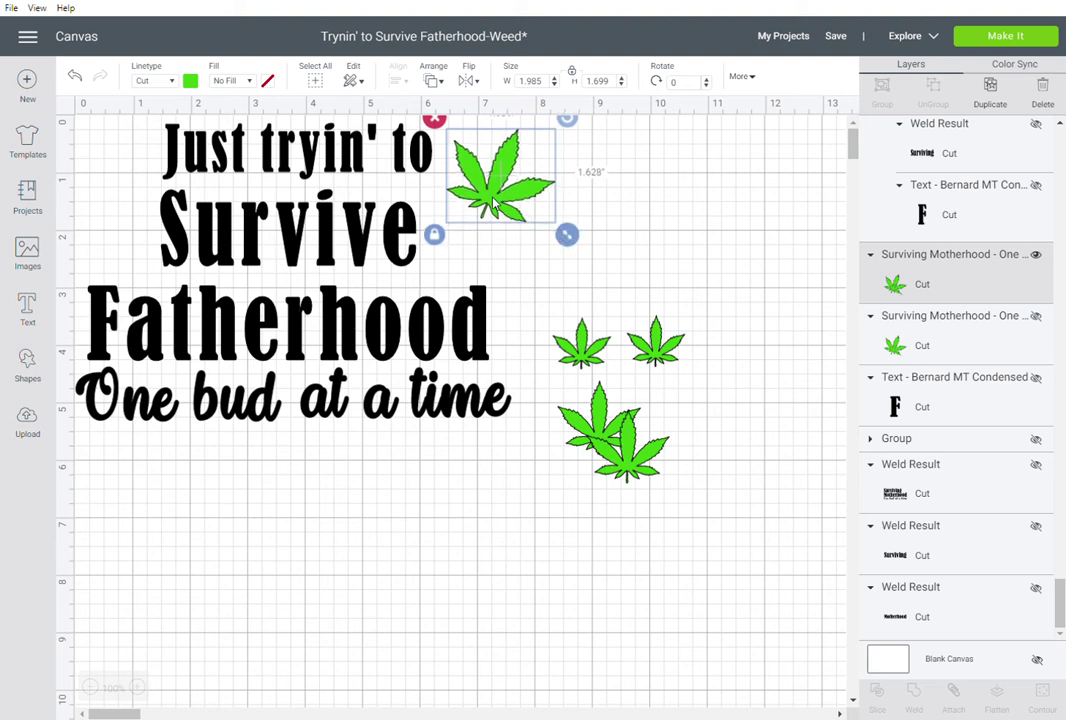
drag(478, 233, 470, 276)
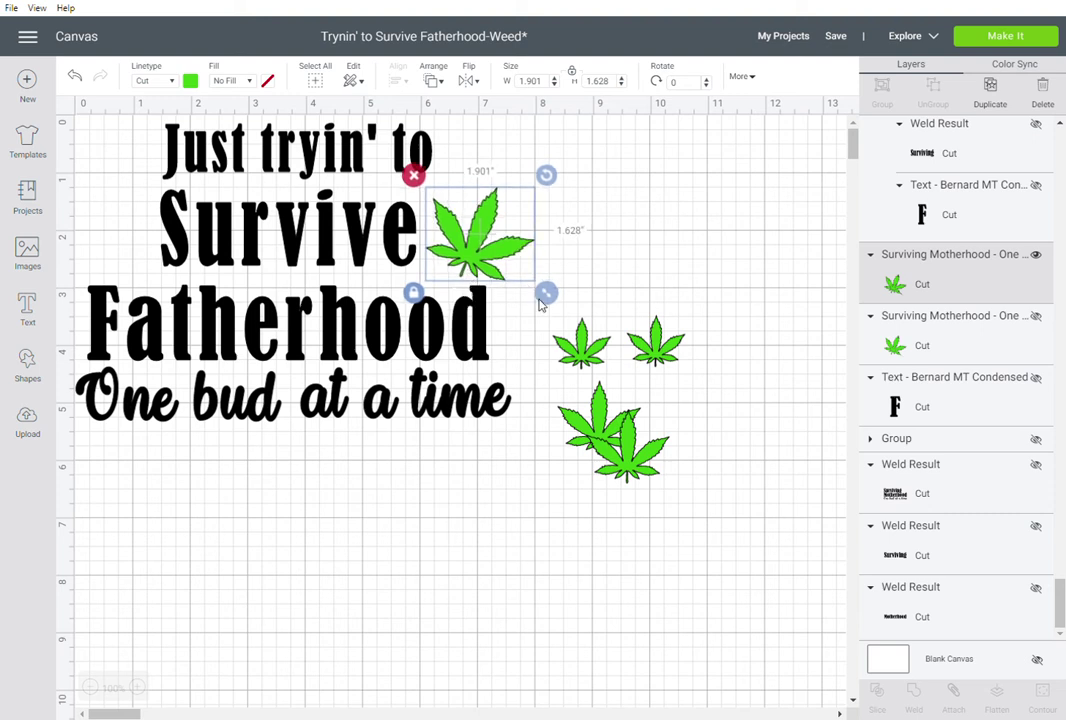
click(465, 482)
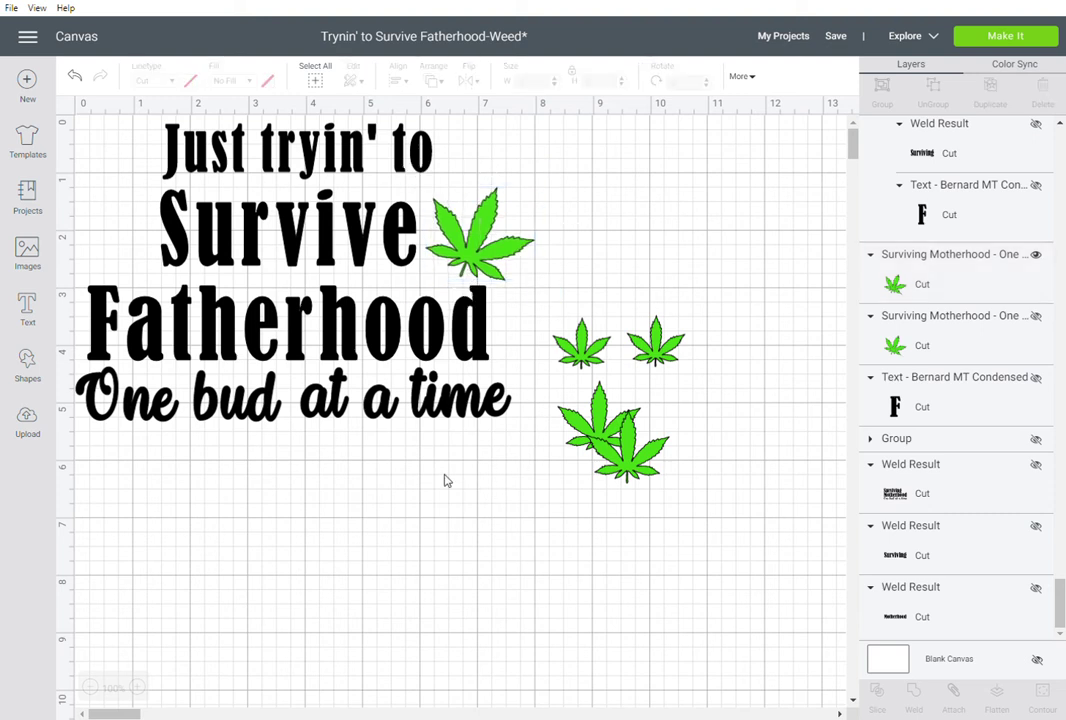
click(310, 338)
click(369, 545)
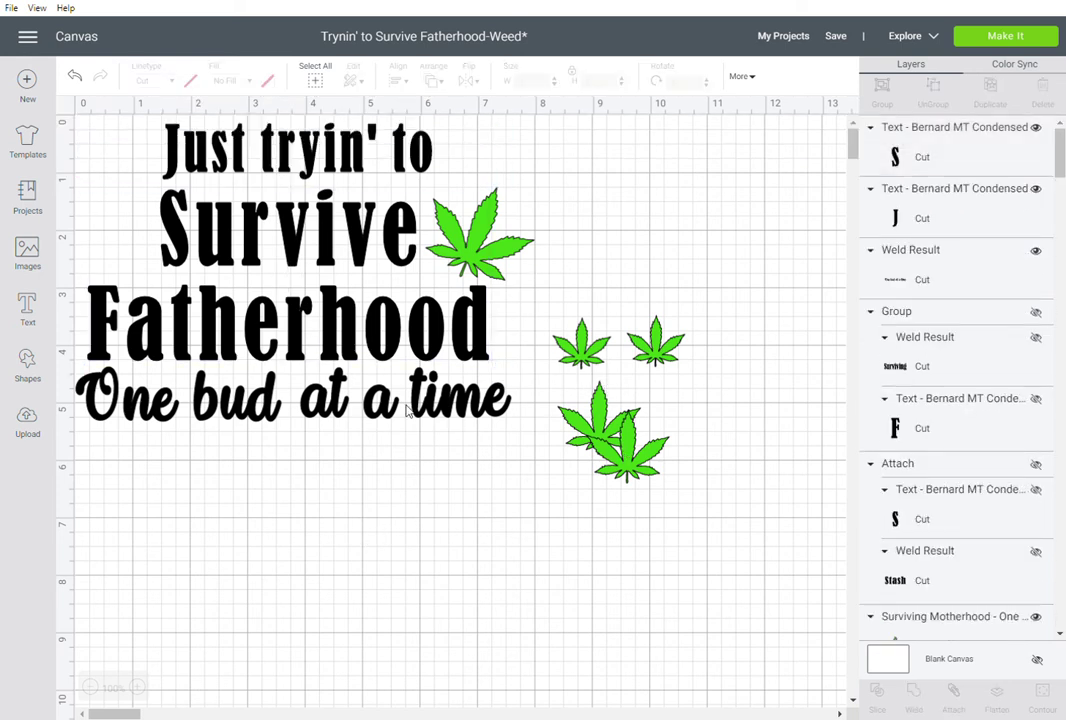
Hide the two small leaves and the front one of the two overlapping leaves beside the text.
click(665, 345)
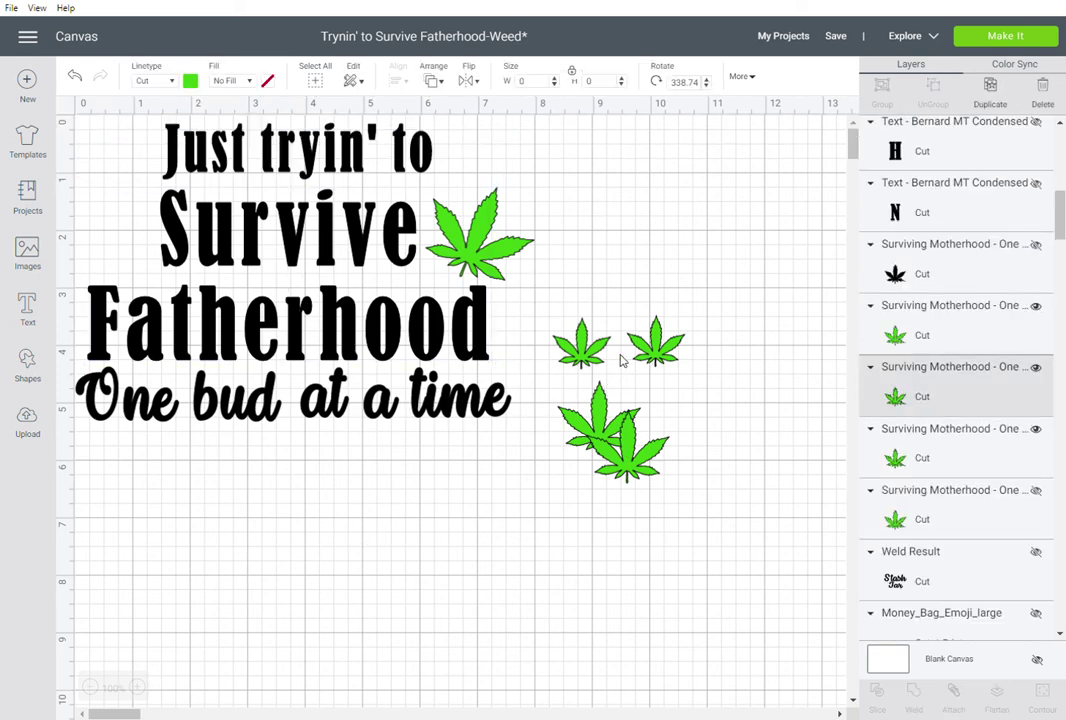
click(1036, 207)
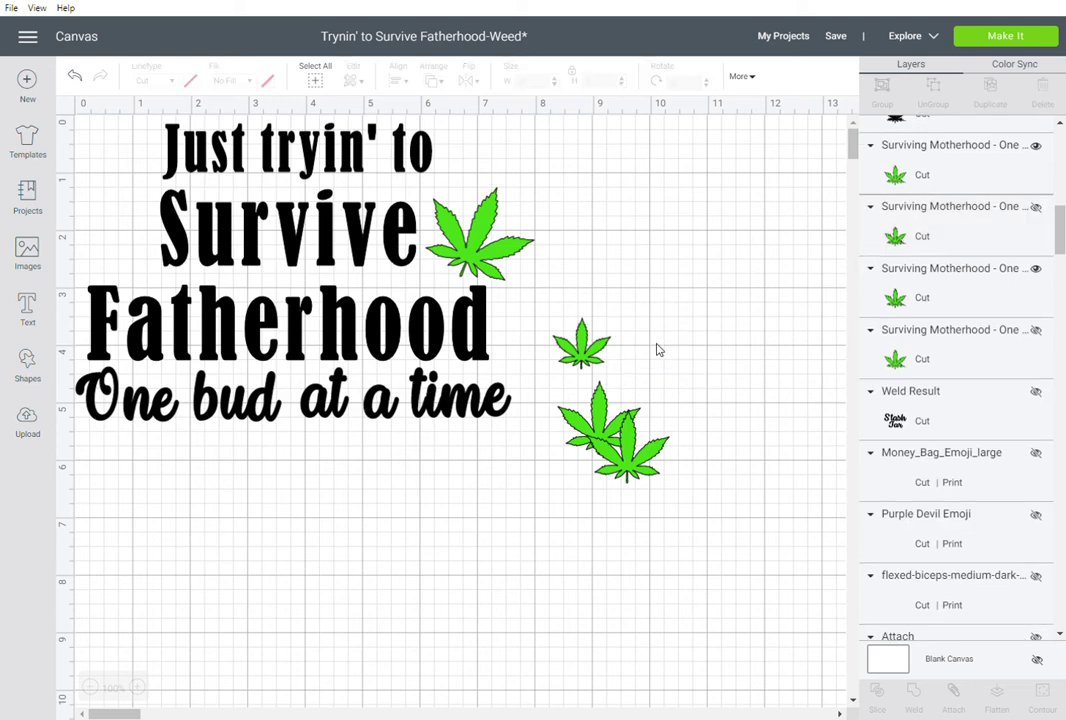
click(583, 365)
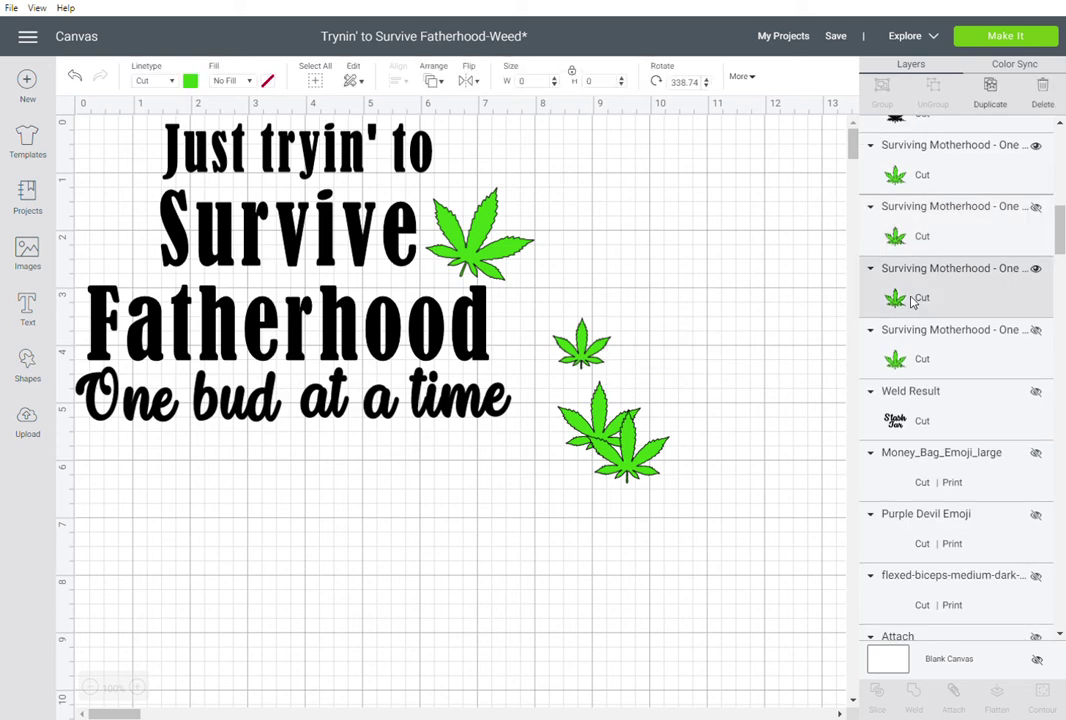
click(1036, 207)
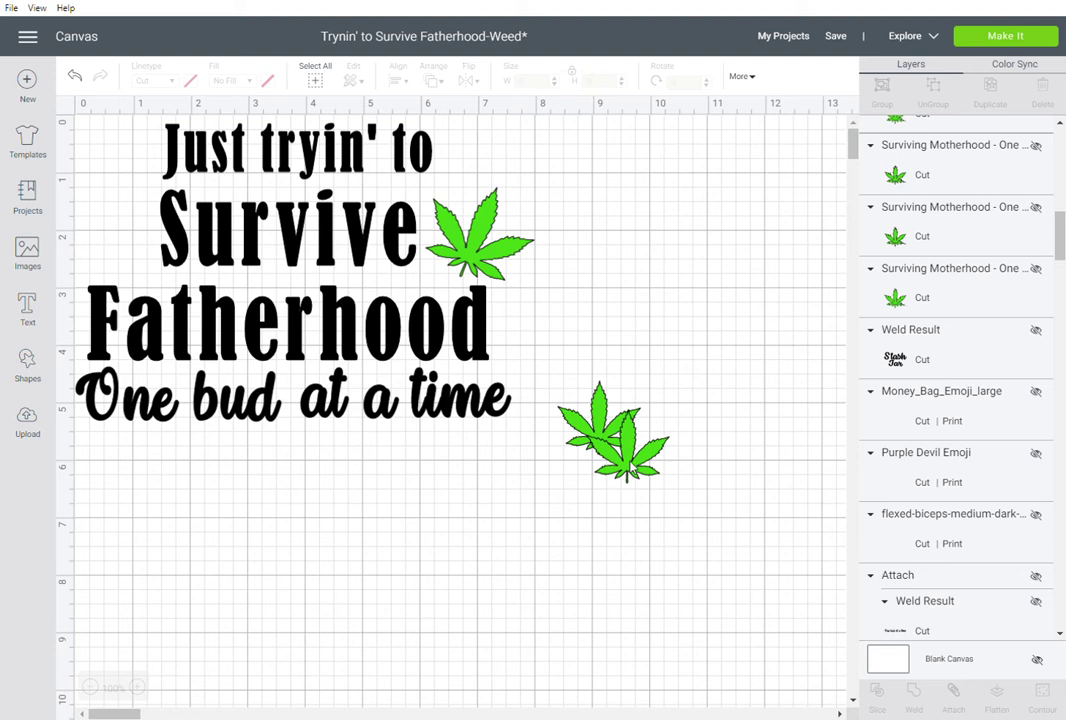
click(955, 240)
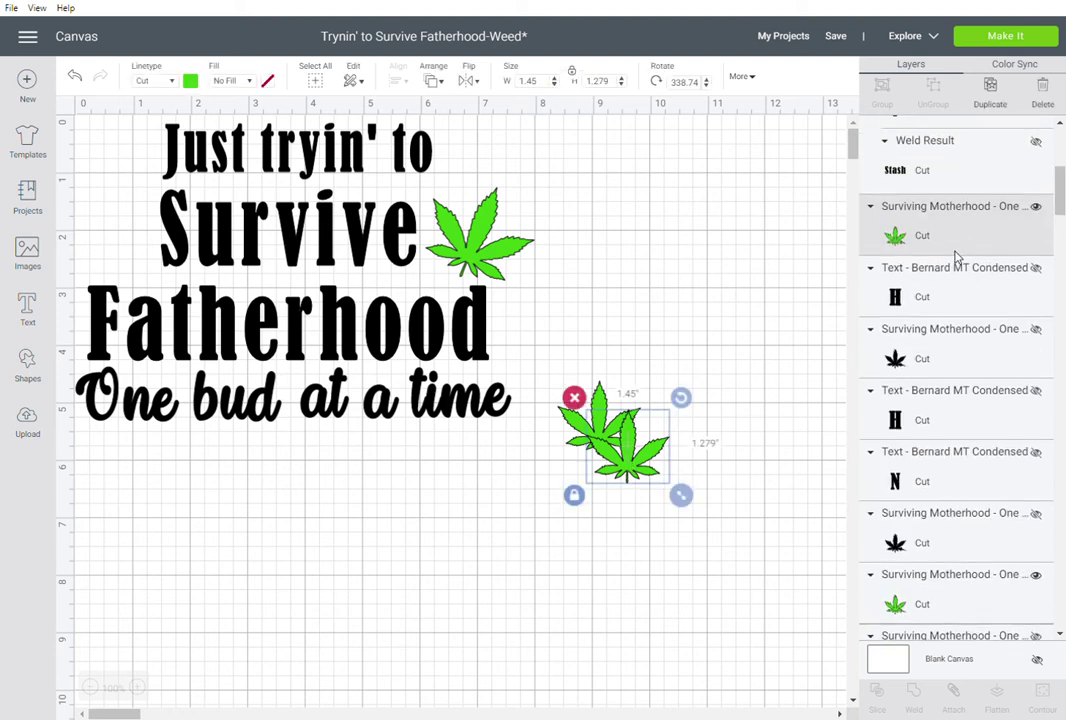
click(1036, 209)
Enlarge the remaining spare leaf beside "One bud at a time" to about 1.56" by 1.38".
click(605, 445)
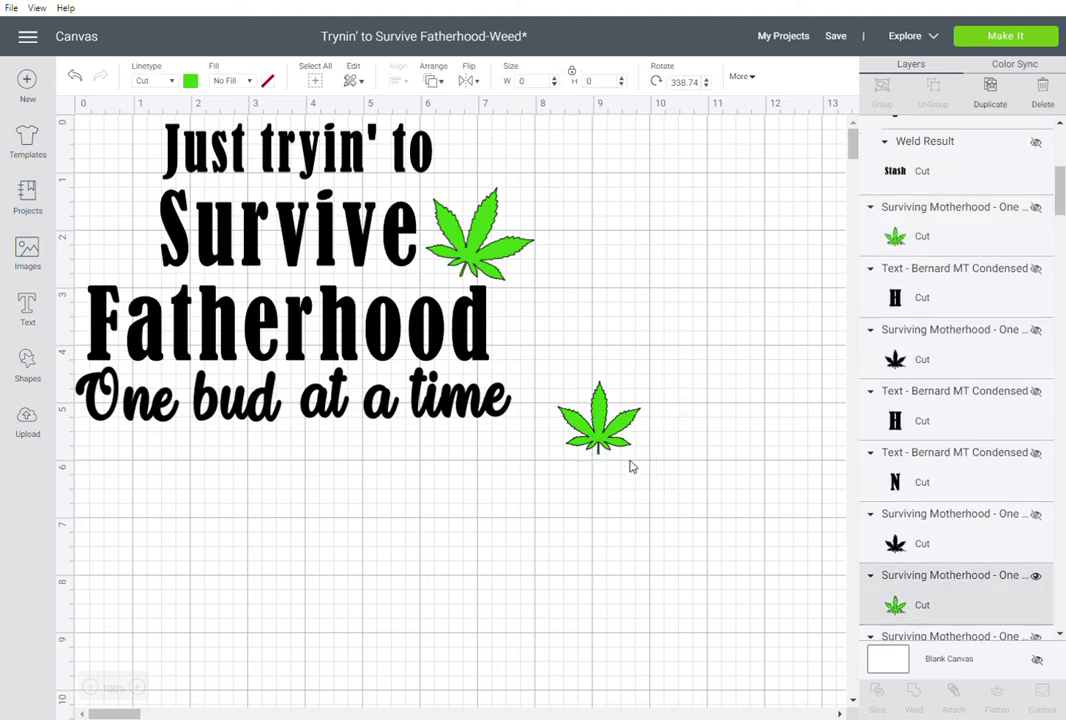
mouse_move(653, 471)
mouse_down()
mouse_move(669, 481)
mouse_move(662, 474)
mouse_up()
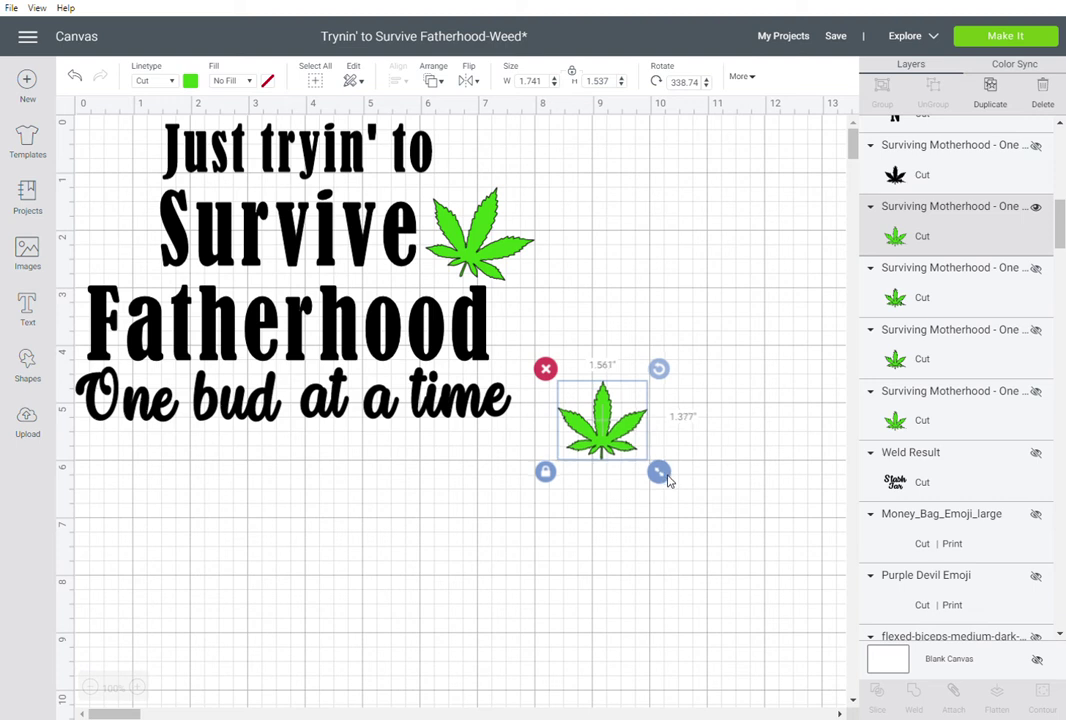
click(383, 413)
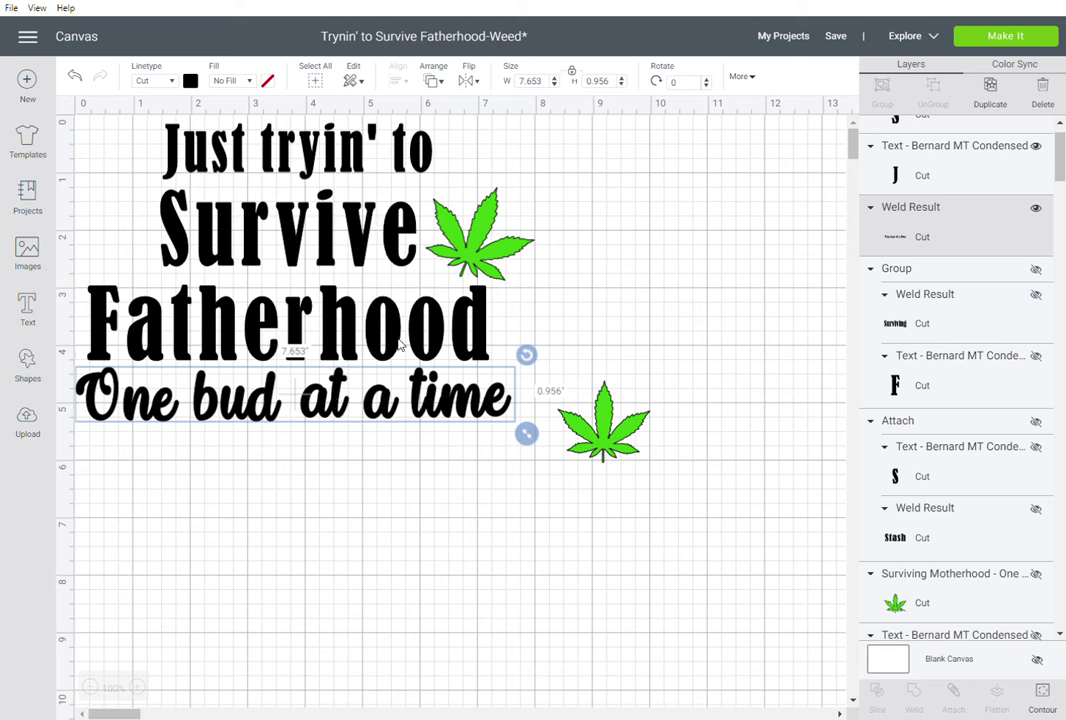
Duplicate the leaf after "Survive" and move the copy in front of the word's "S".
right_click(490, 244)
click(535, 369)
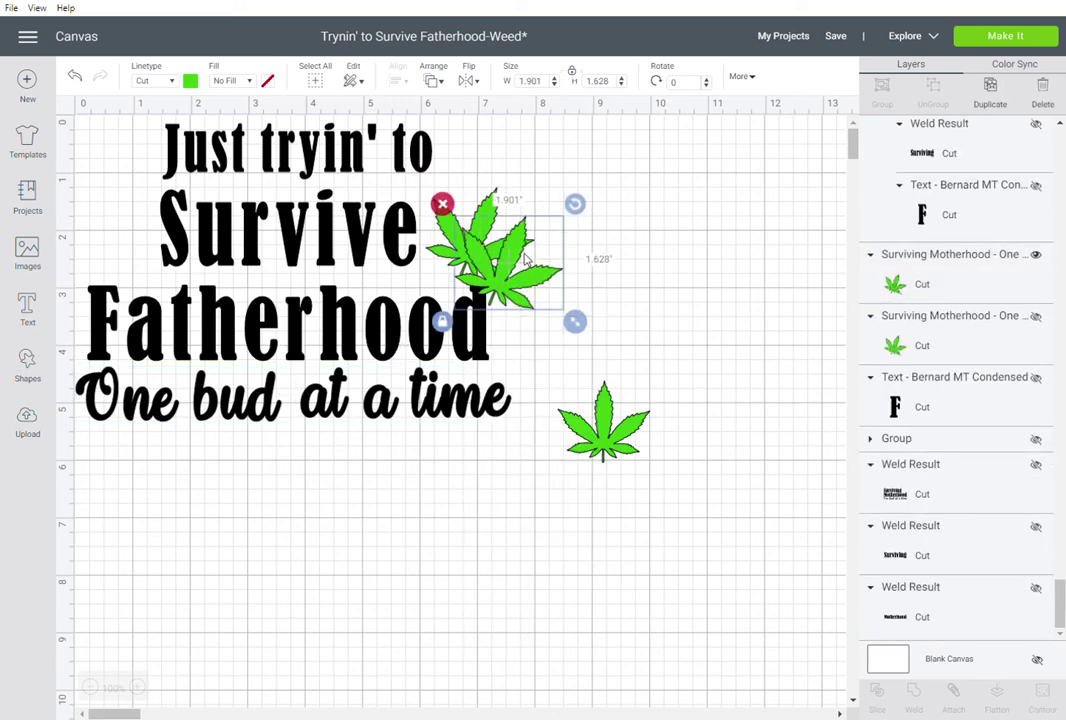
drag(459, 270, 97, 253)
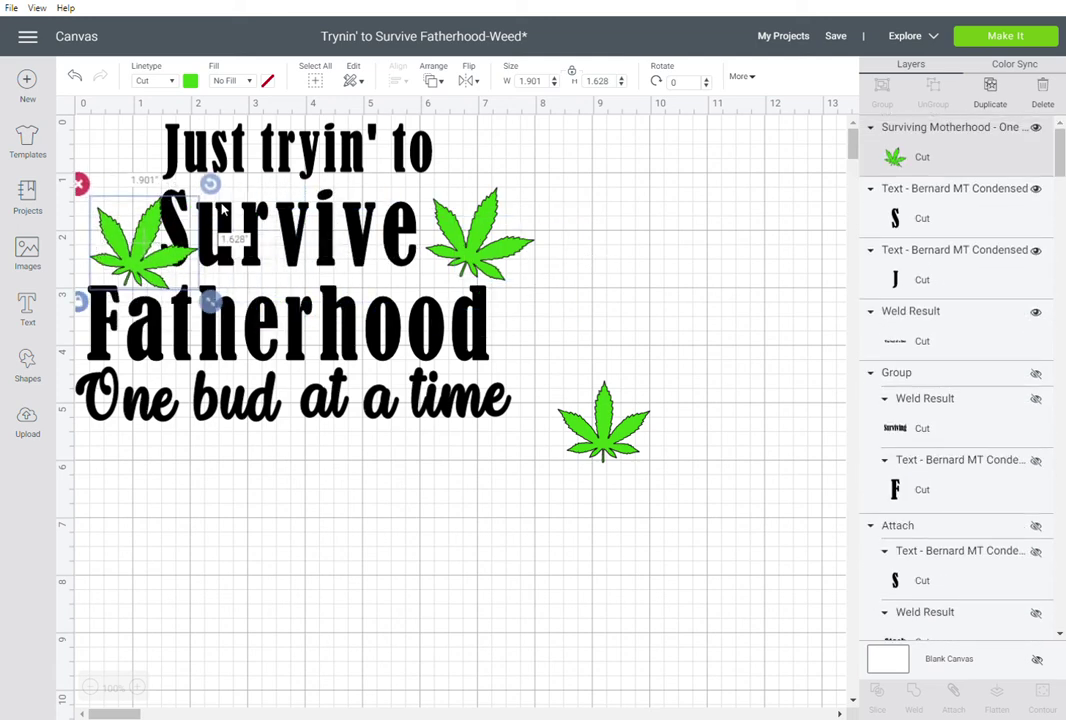
Rotate the leaf in front of "Survive" to 325.41° and reduce it to about 1.757" by 1.551", clear of the "S".
drag(210, 183, 172, 186)
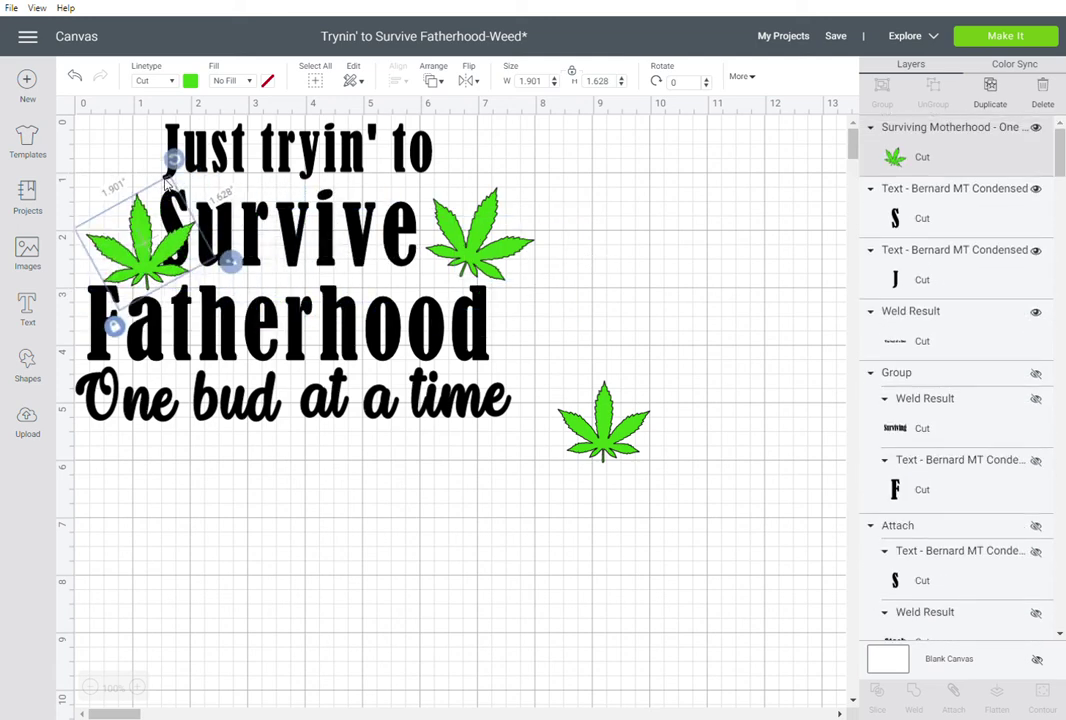
click(122, 226)
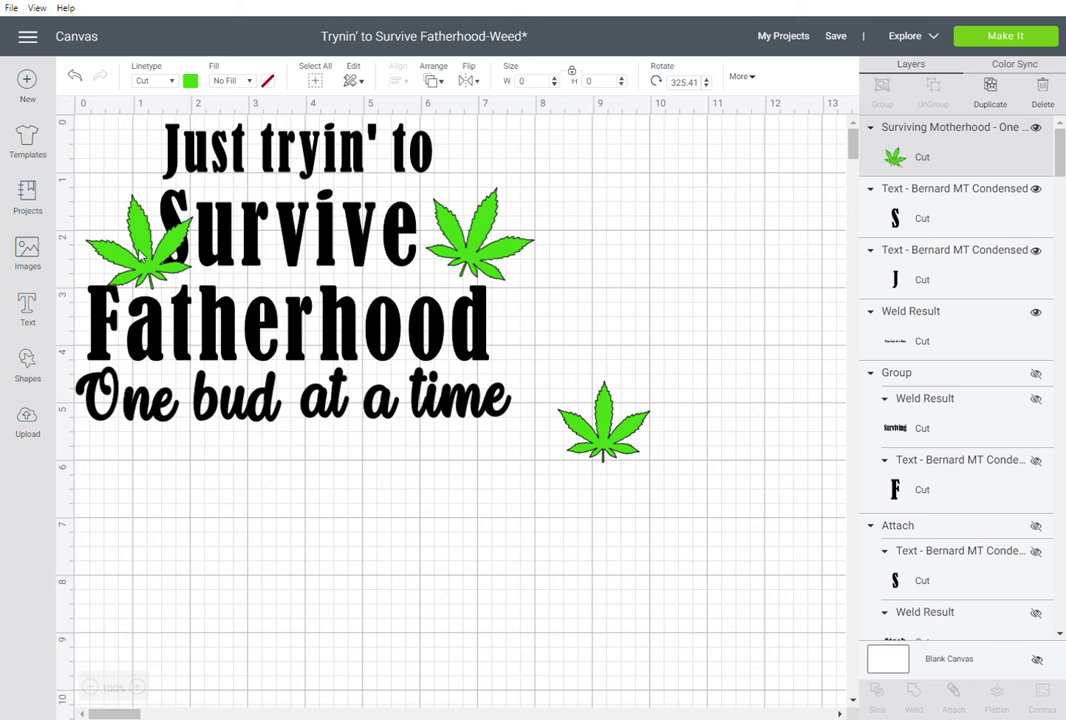
drag(142, 256, 103, 231)
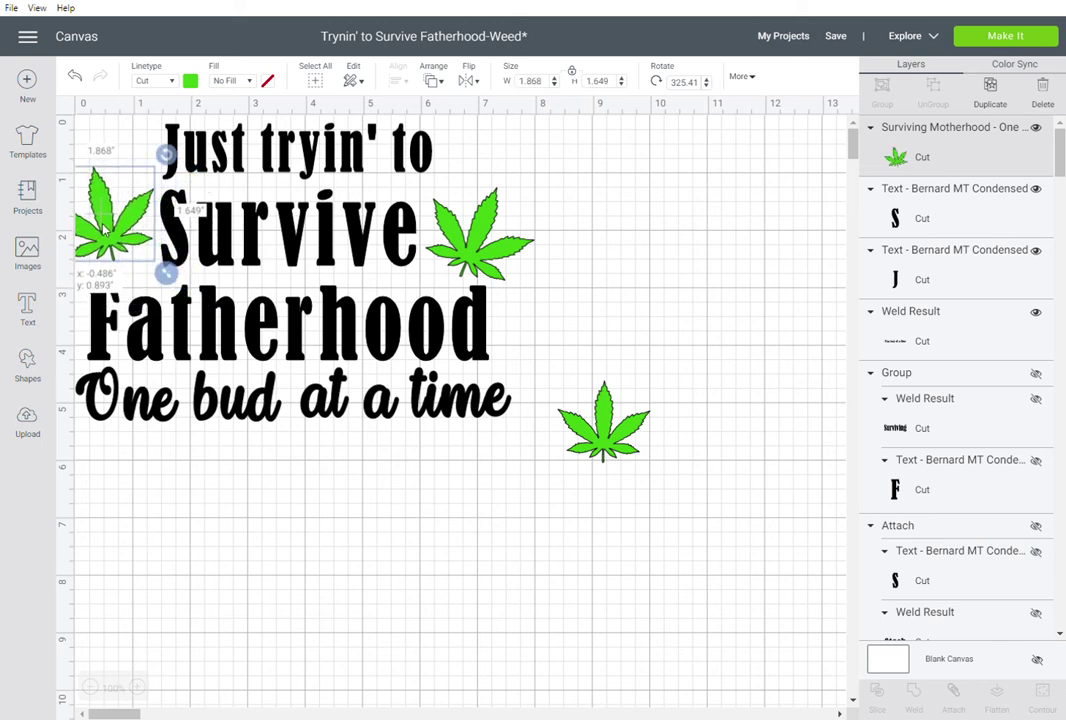
drag(139, 222, 102, 261)
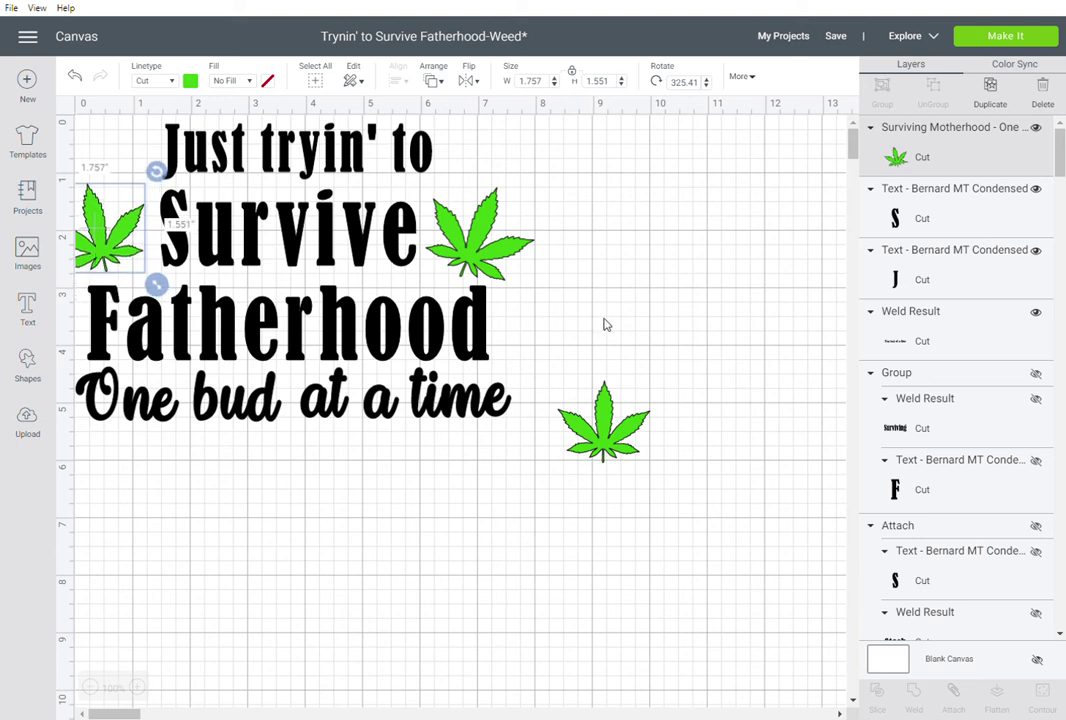
Nudge the leaf after "Survive" to about x 6.129", y 1.139" and shrink the leaf before it to about 1.466" by 1.294".
click(490, 252)
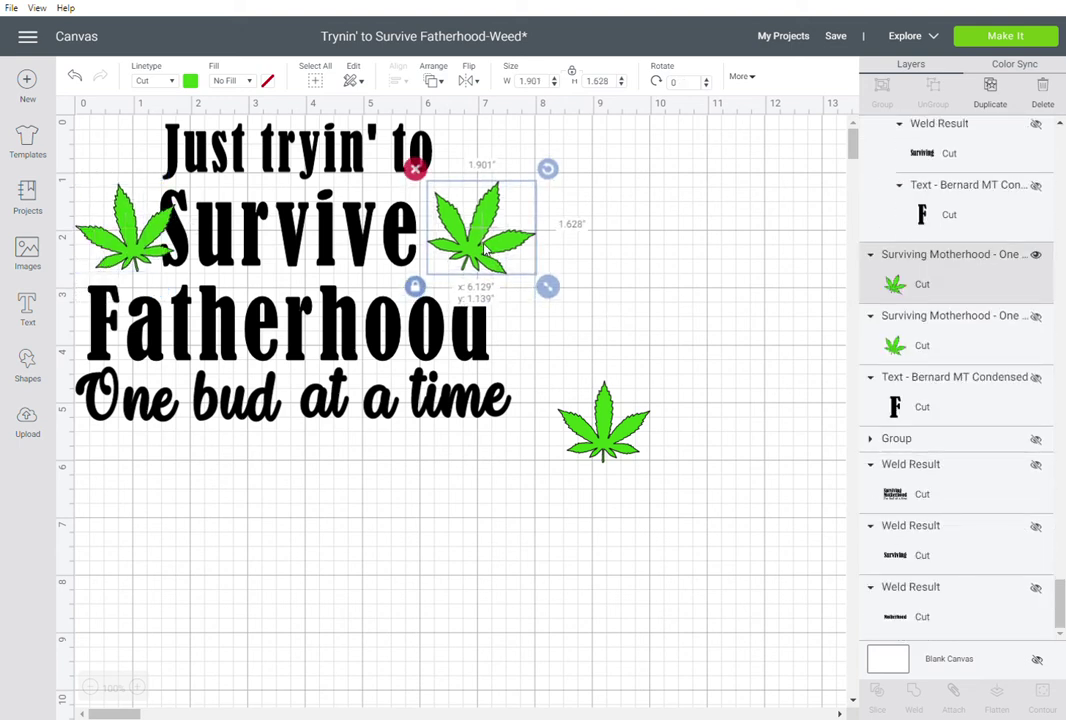
click(120, 257)
drag(120, 258, 116, 261)
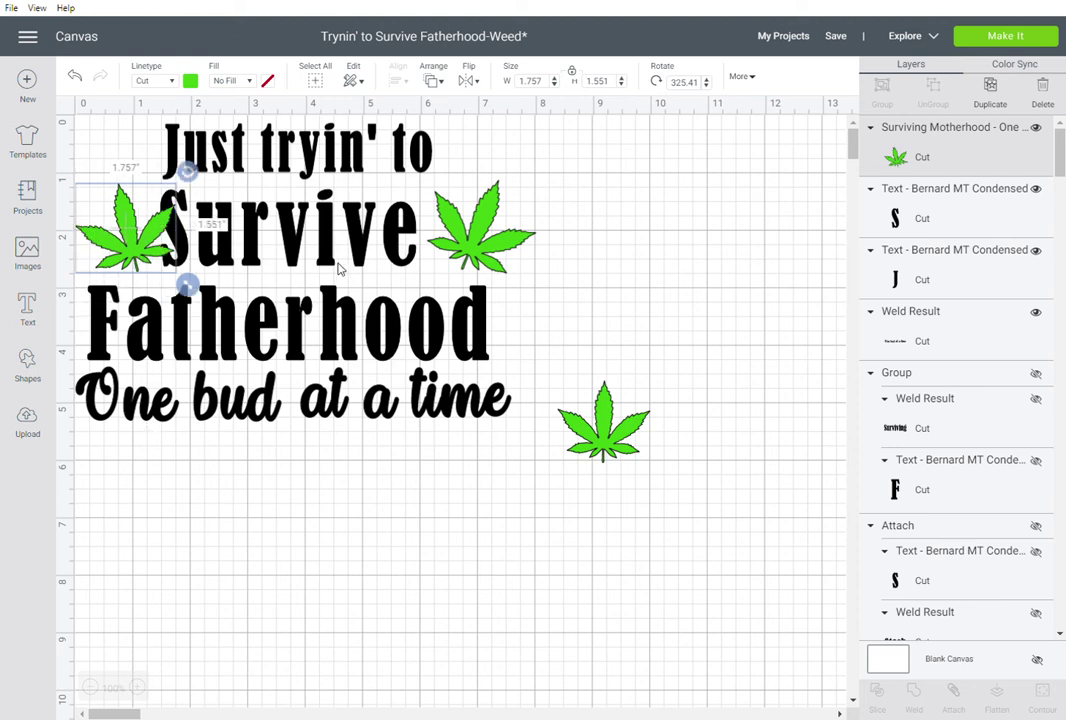
drag(187, 285, 165, 278)
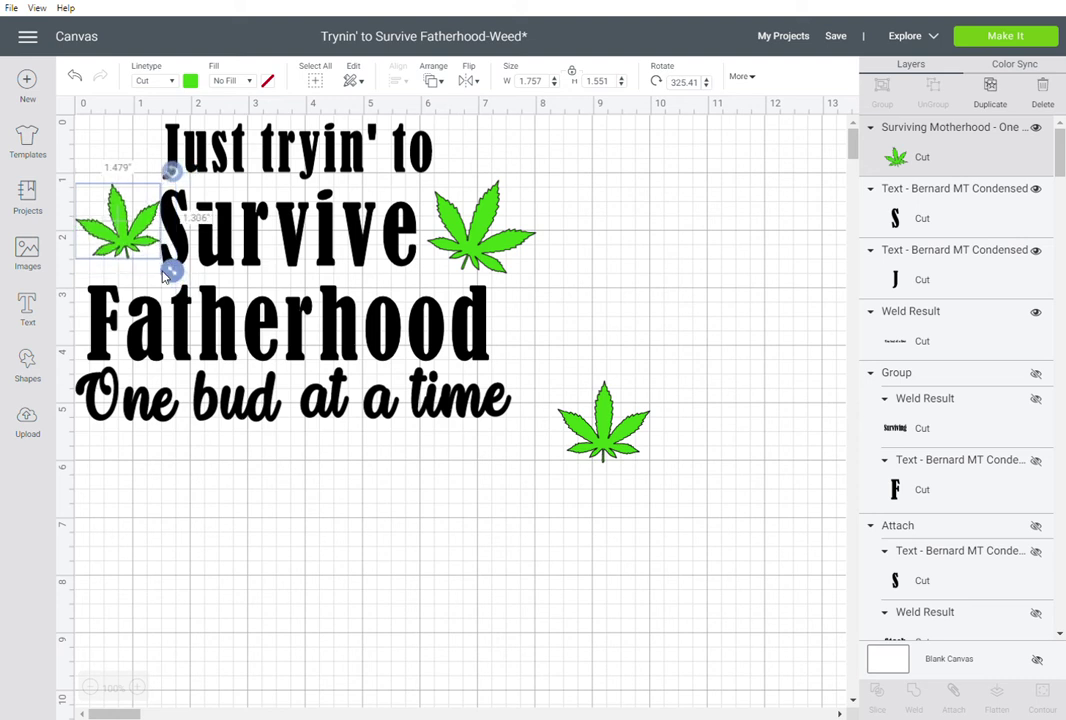
Delete the leaf after "Survive" and lower the leaf in front of the "S" to just above "Fatherhood".
click(476, 240)
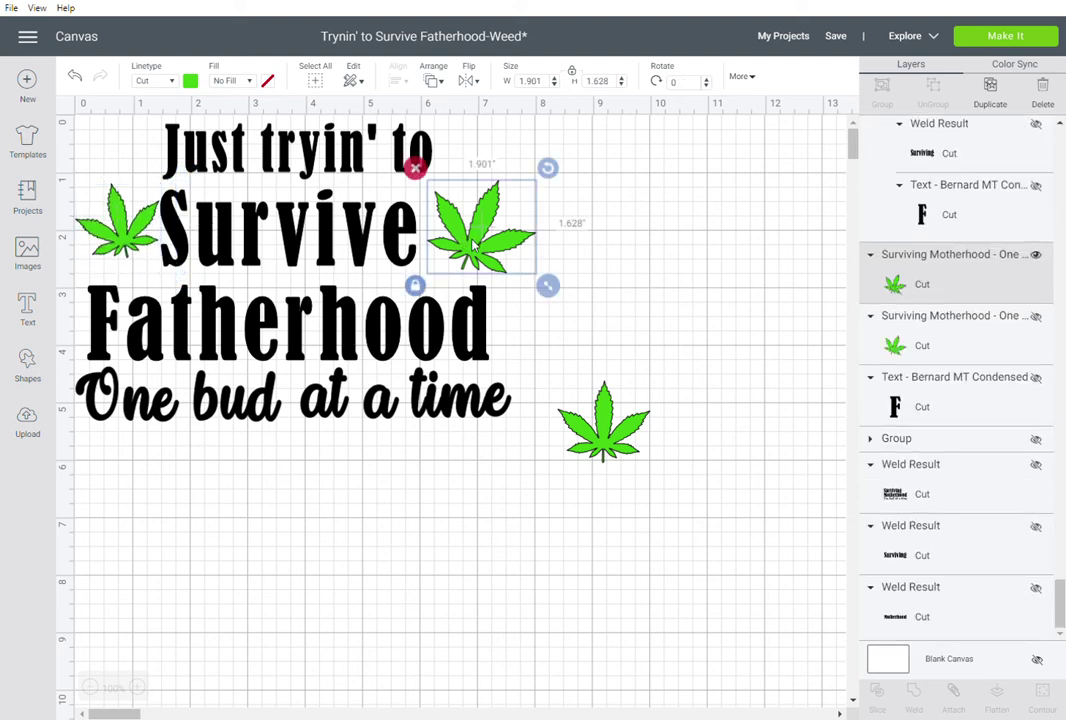
key(Delete)
click(113, 245)
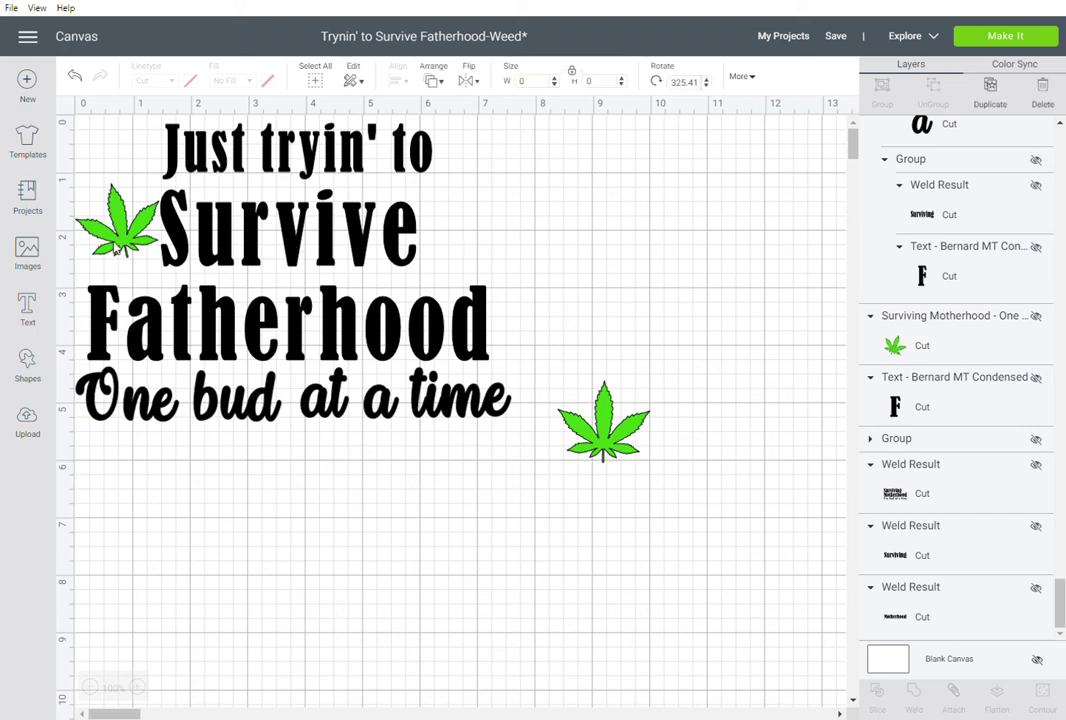
drag(113, 250, 119, 264)
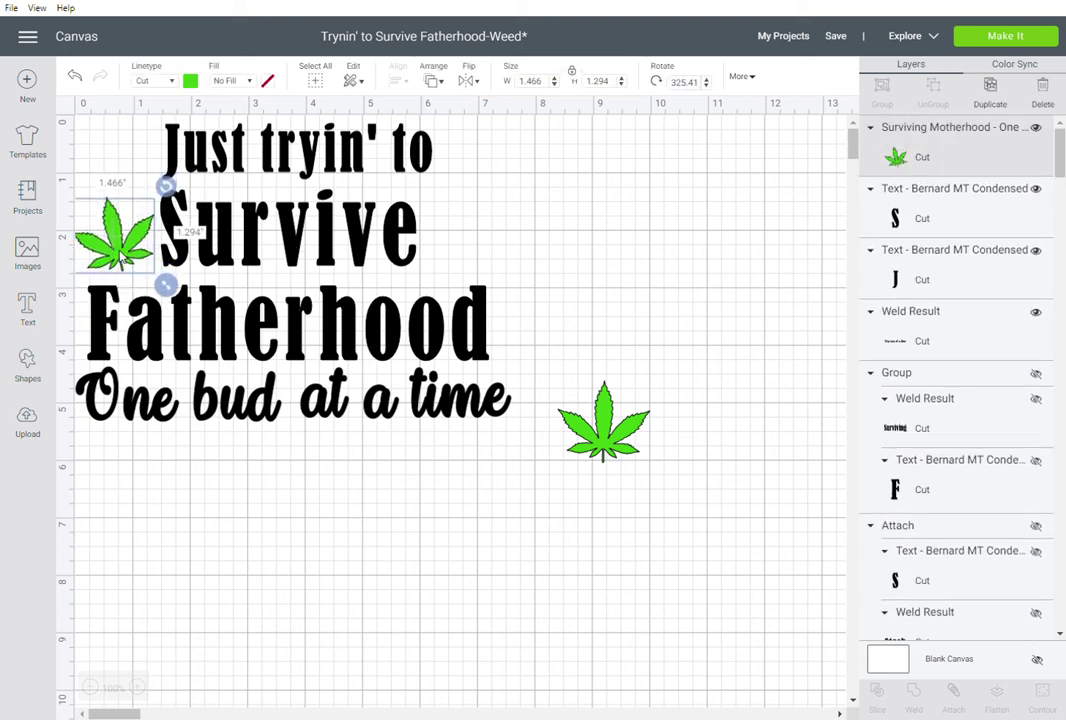
Duplicate the leaf in front of "Survive", move the copy to the word's opposite side and rotate it to 3.72°.
right_click(136, 256)
click(175, 387)
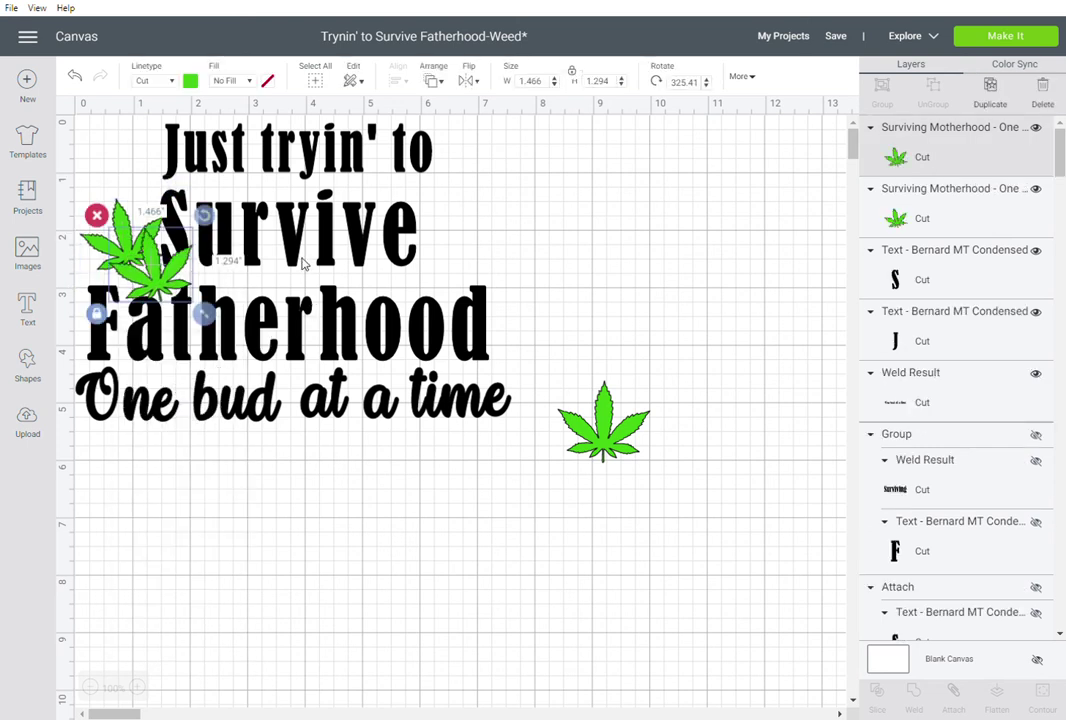
drag(125, 233, 645, 252)
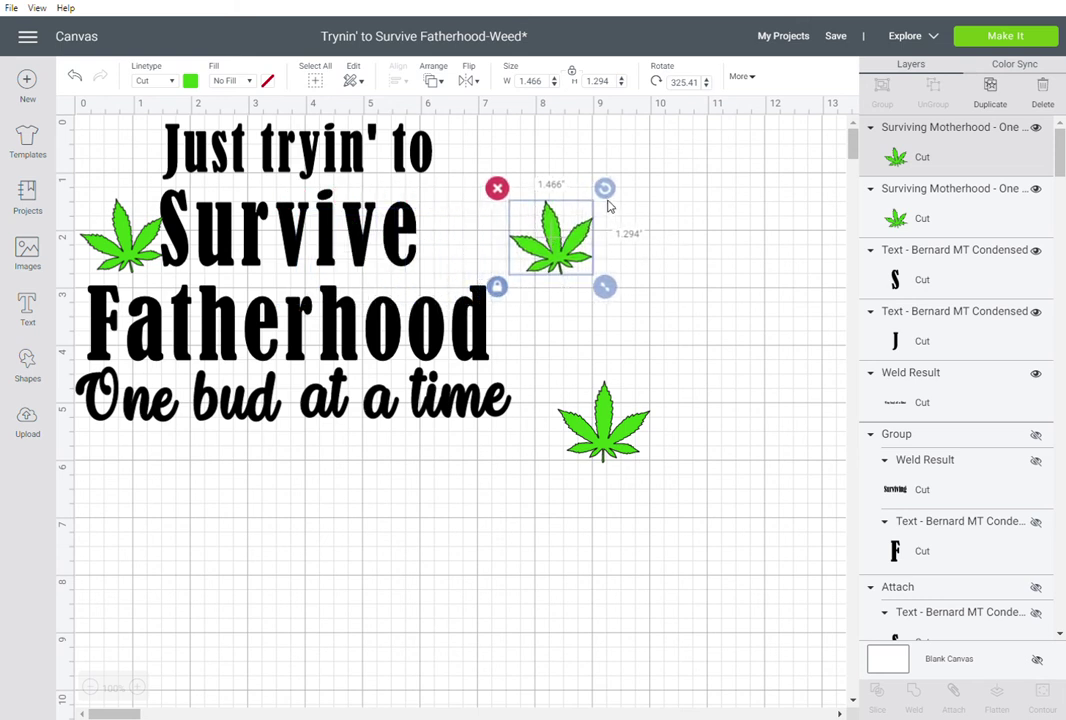
drag(615, 194, 611, 279)
click(470, 200)
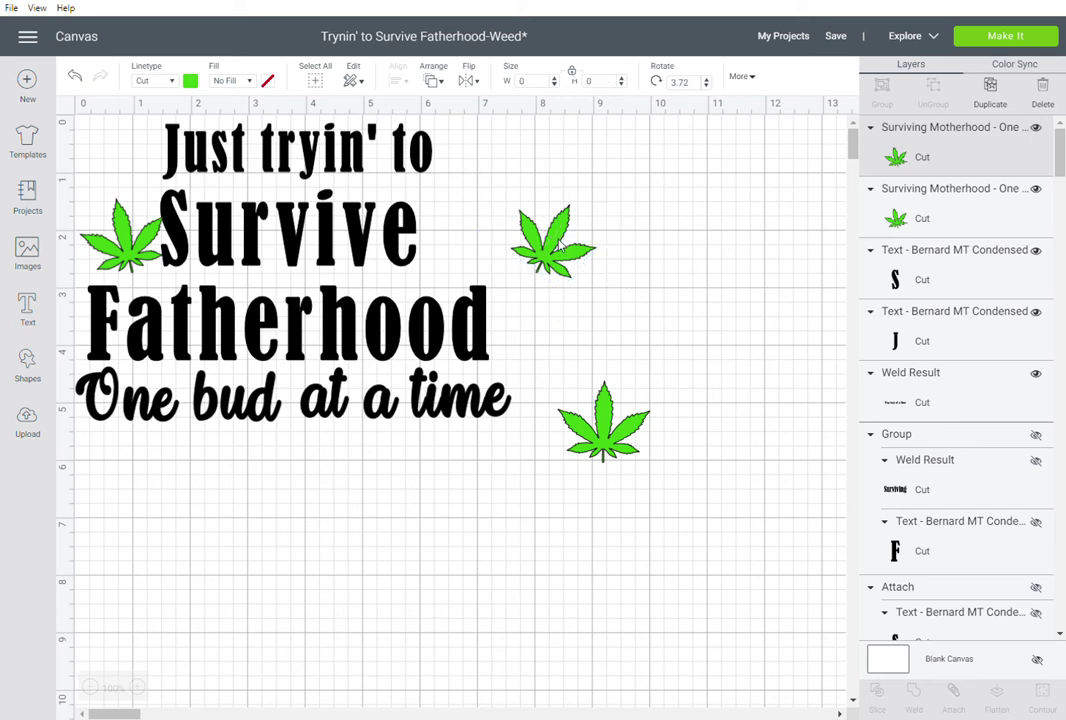
Move the duplicated leaf to just after "Survive", at about x 6.123", y 1.456".
drag(505, 248, 458, 242)
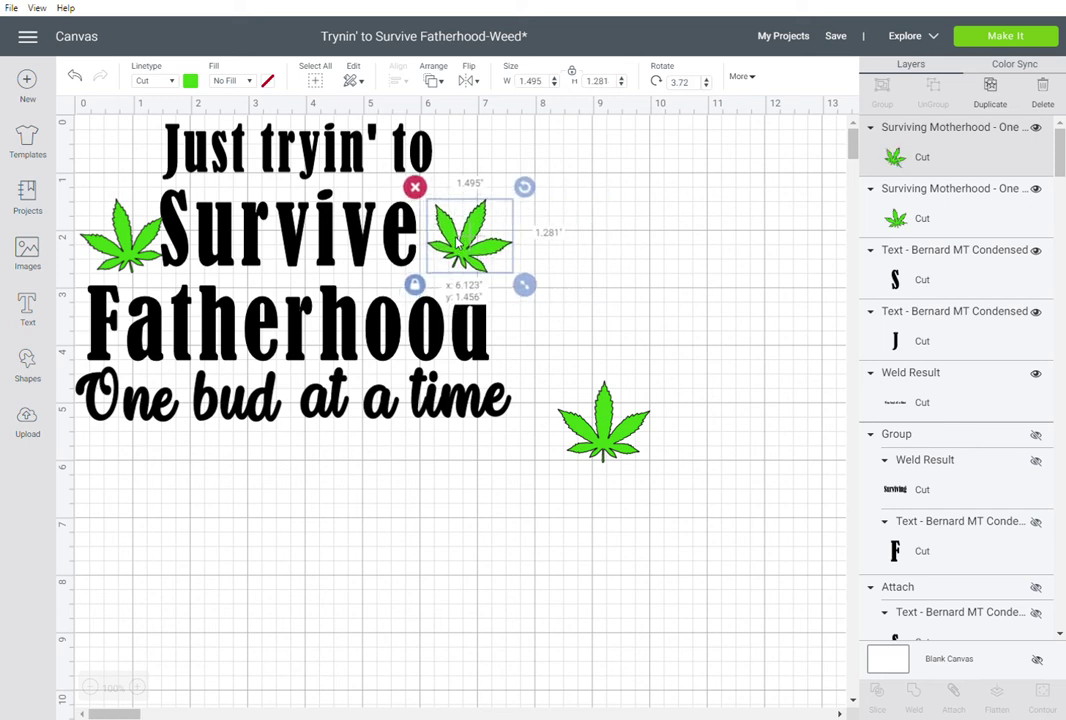
Shift the "Survive Fatherhood" text to about x 0.472", y 1.333" and "One bud at a time" to about x 0.208", y 4.379".
click(390, 318)
drag(390, 318, 398, 320)
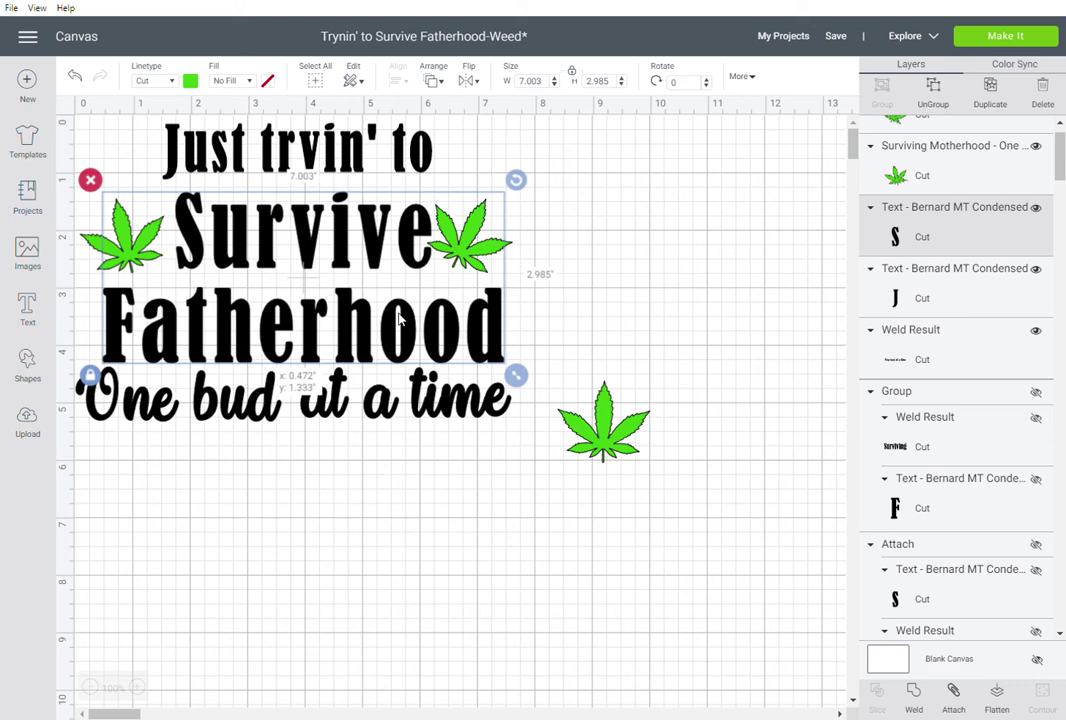
drag(398, 320, 398, 320)
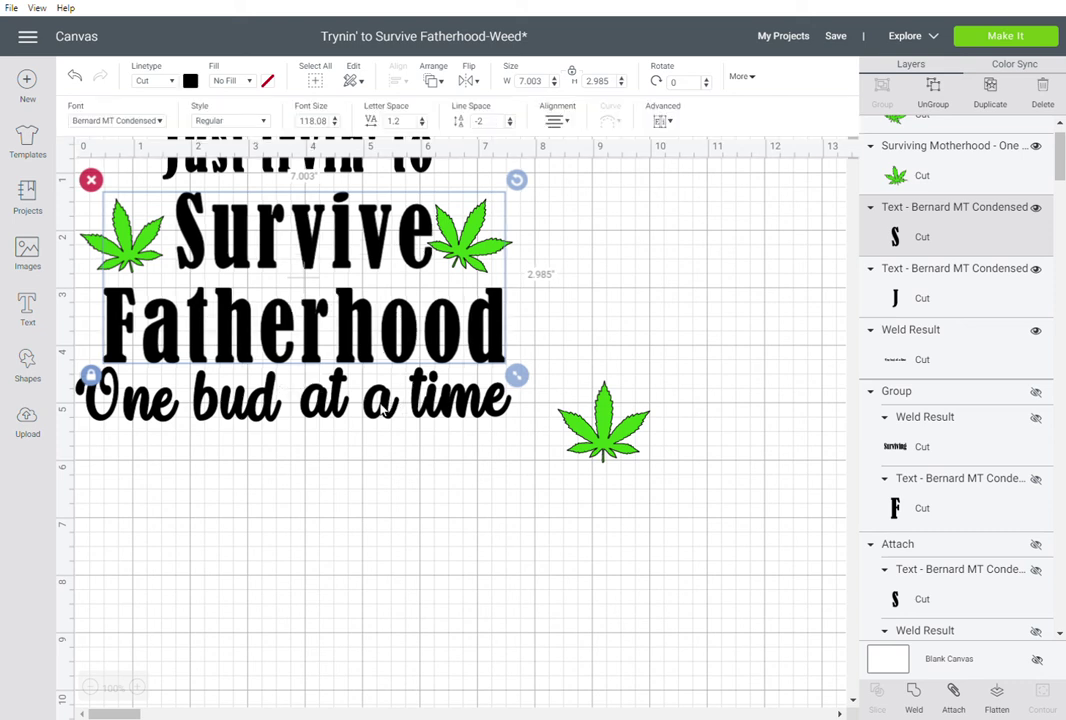
click(385, 408)
drag(385, 408, 398, 407)
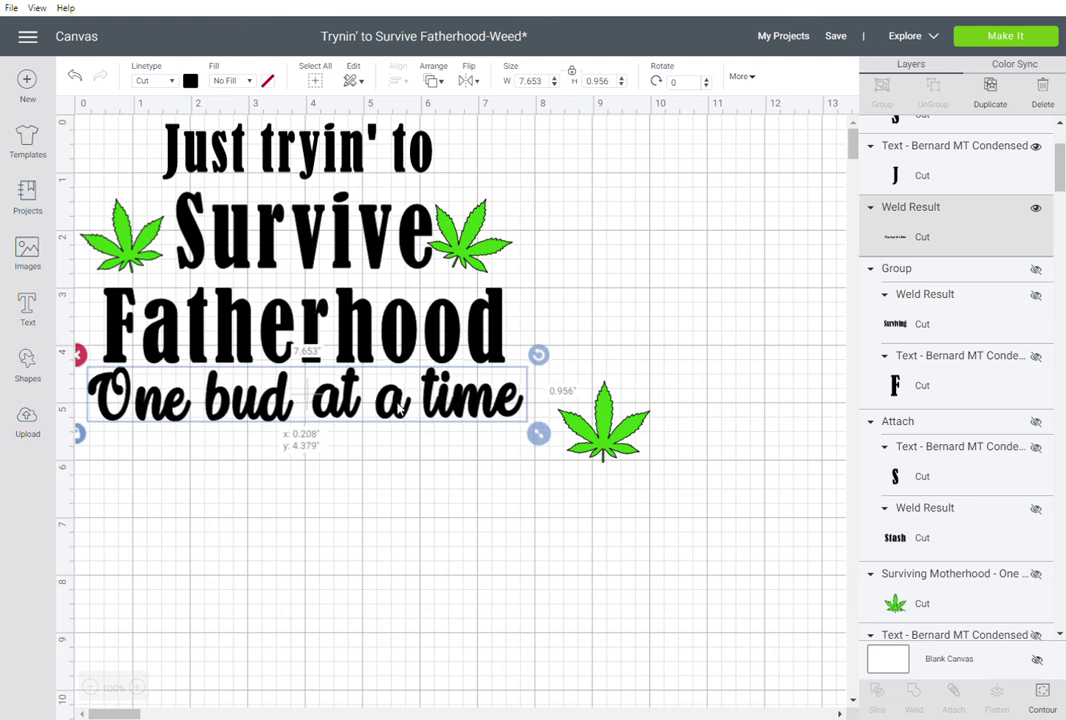
Move the leaf after "Survive" clear of the "e" and level it with the leaf in front of the word.
click(470, 258)
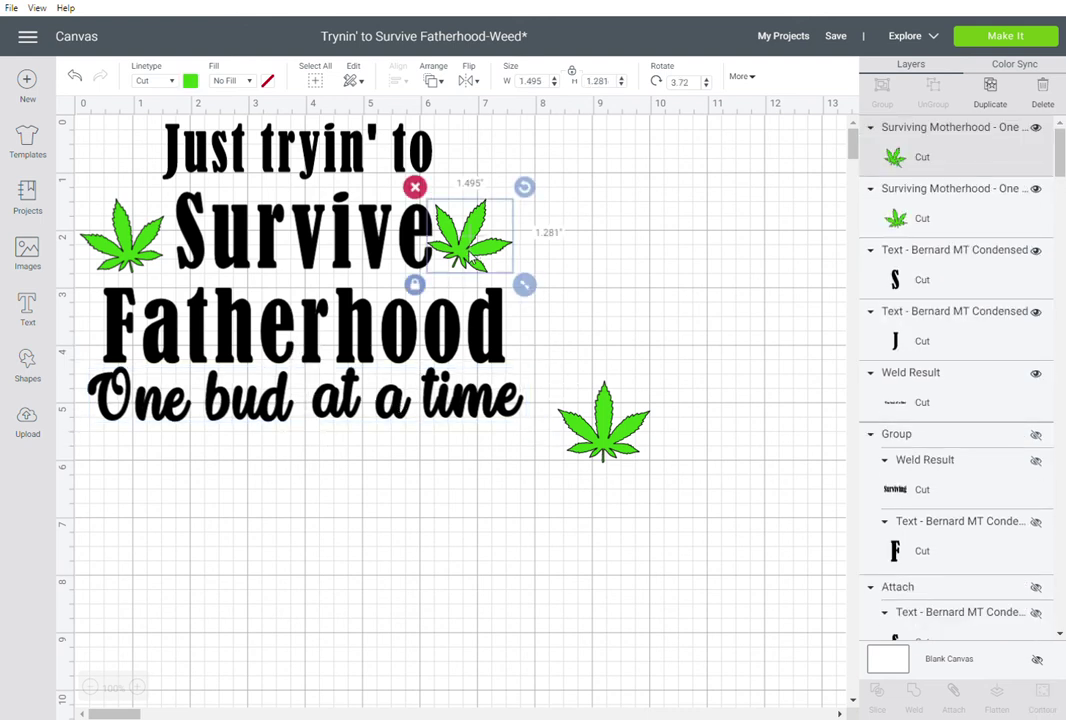
drag(470, 258, 498, 270)
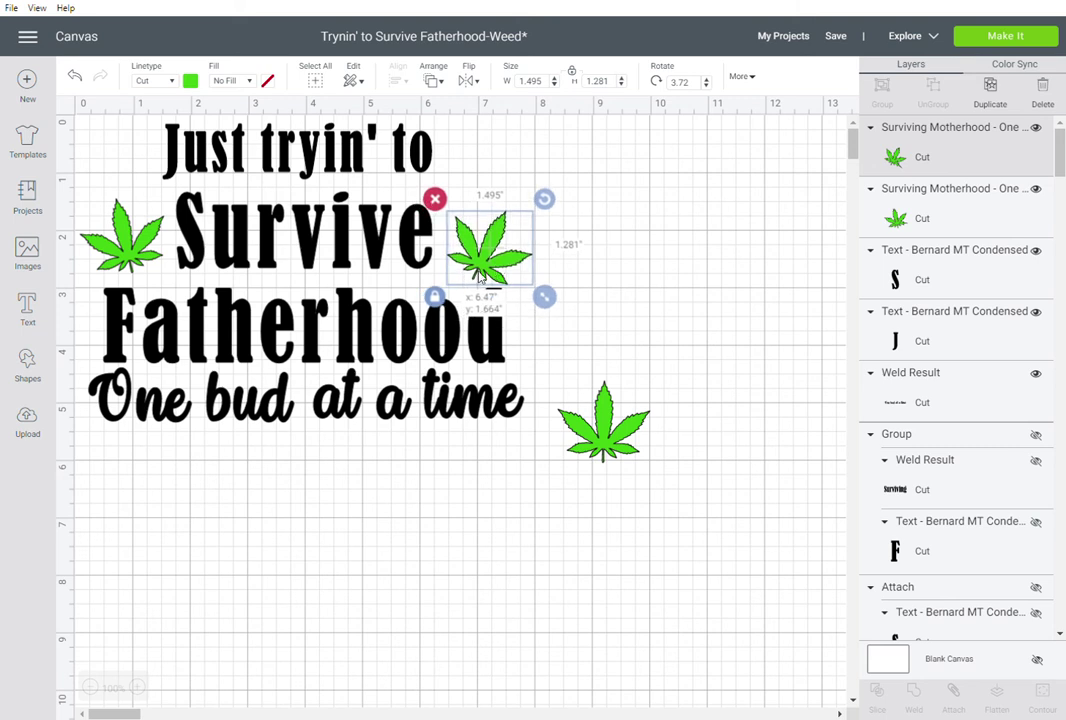
click(140, 260)
click(140, 260)
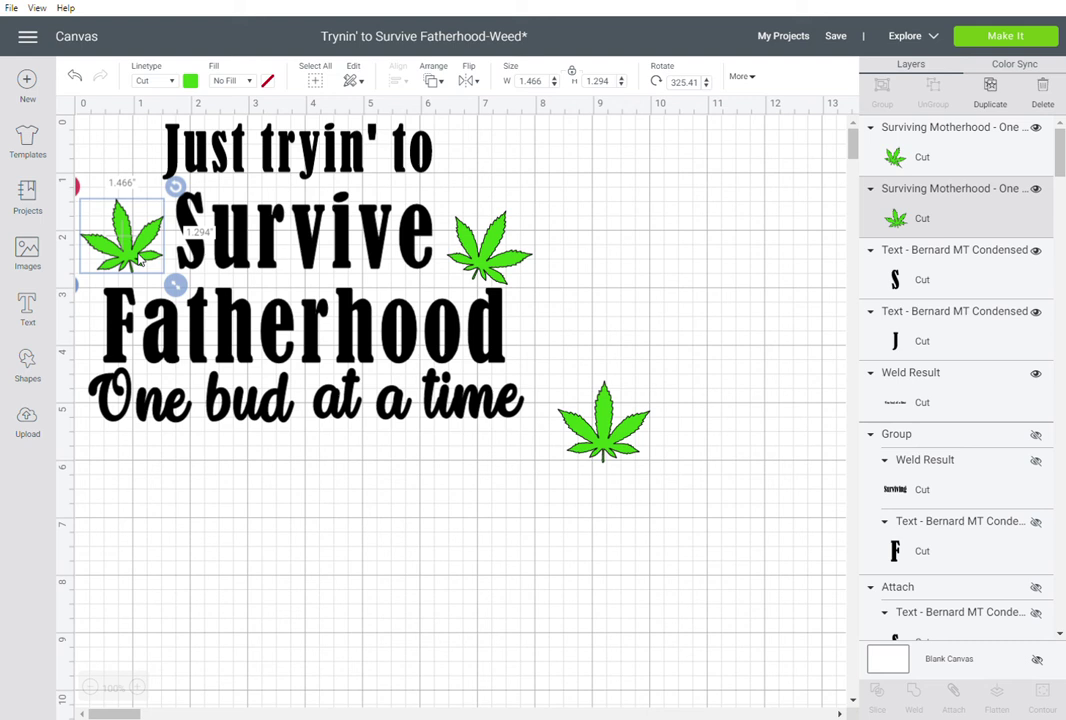
click(515, 245)
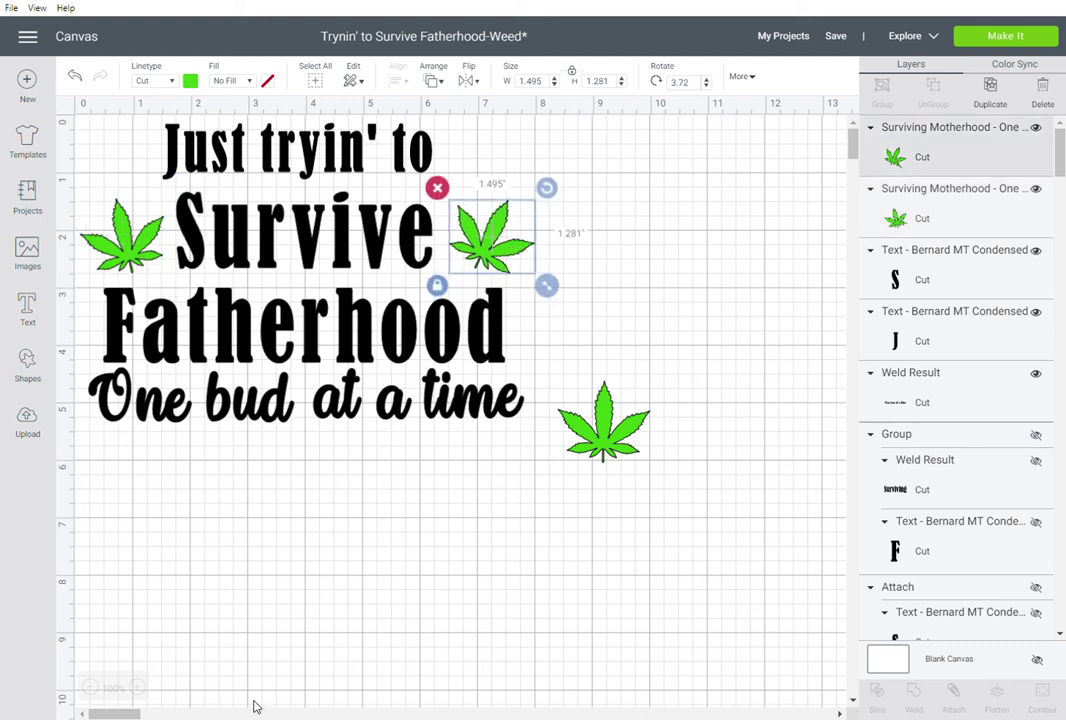
click(212, 582)
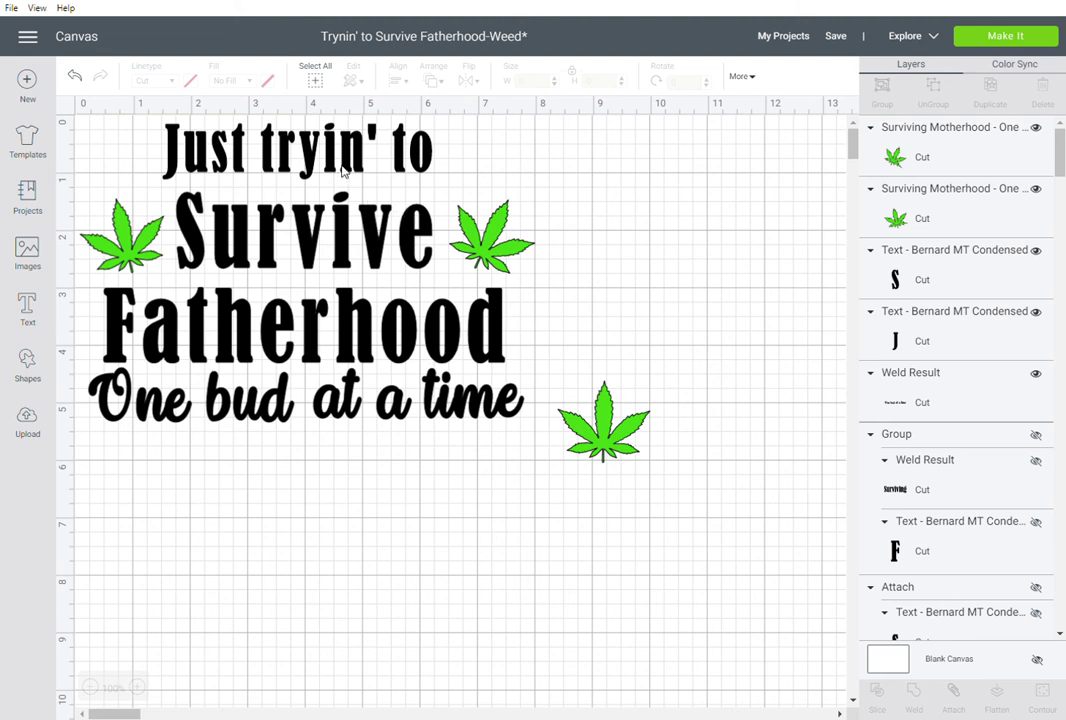
Move "Just tryin' to" to about x 1.792", y 0.222", centered above "Survive".
drag(343, 172, 366, 177)
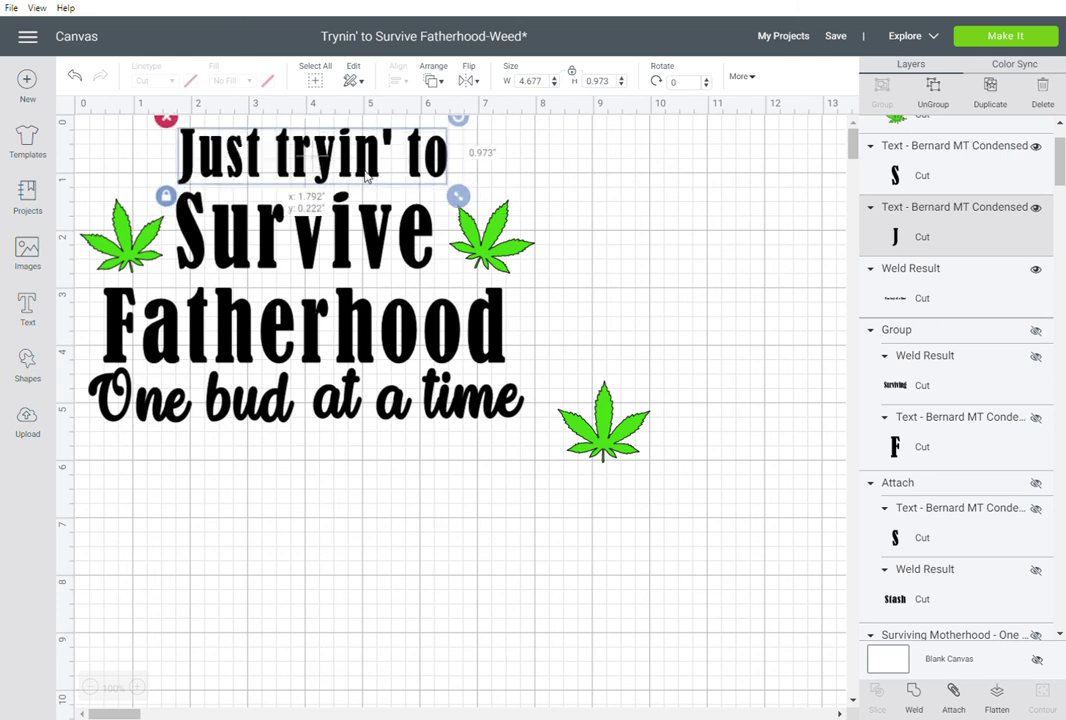
drag(366, 177, 366, 177)
click(501, 540)
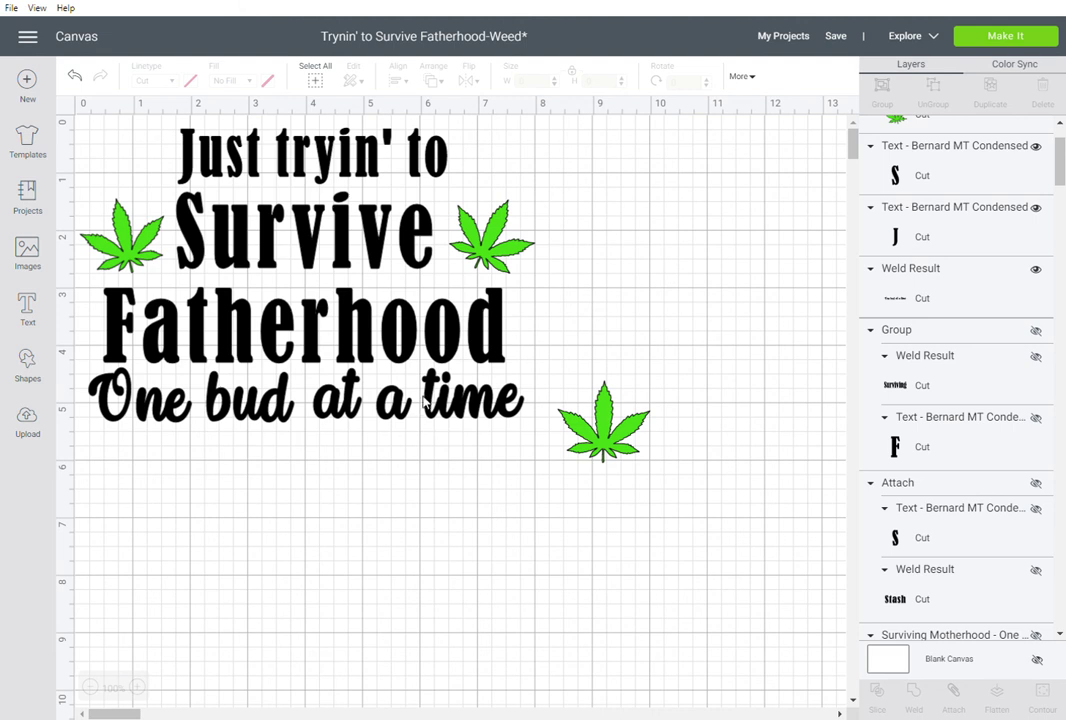
Group "Just tryin' to", "Survive Fatherhood" and "One bud at a time", leaving out the leaves.
click(323, 172)
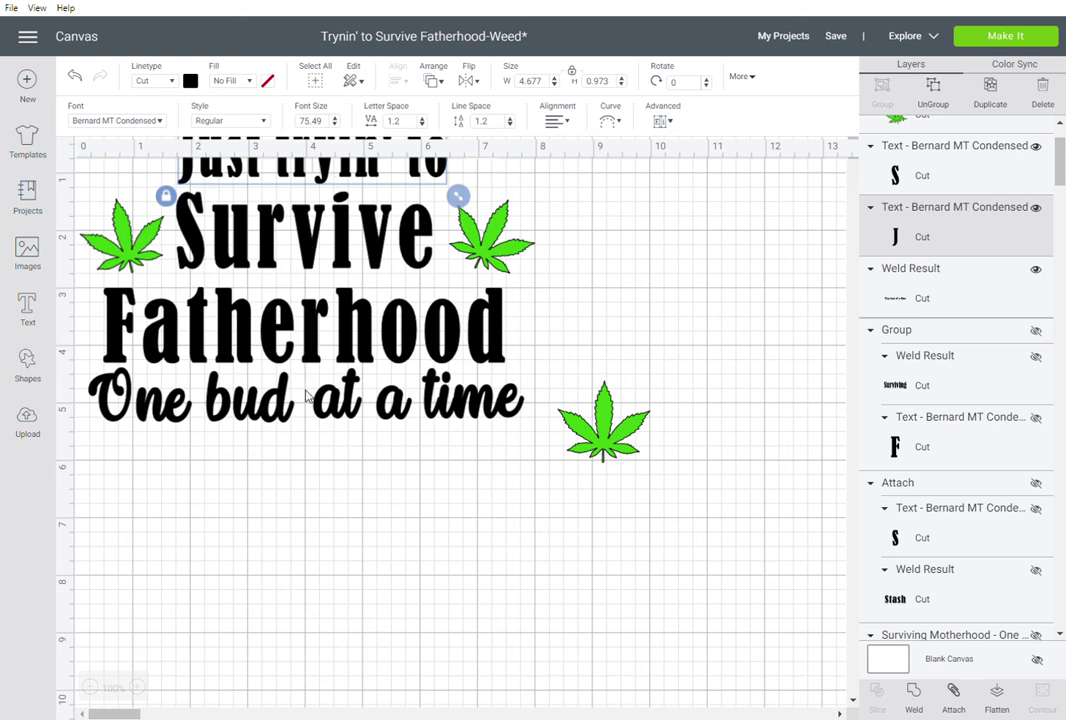
key(ctrl+a)
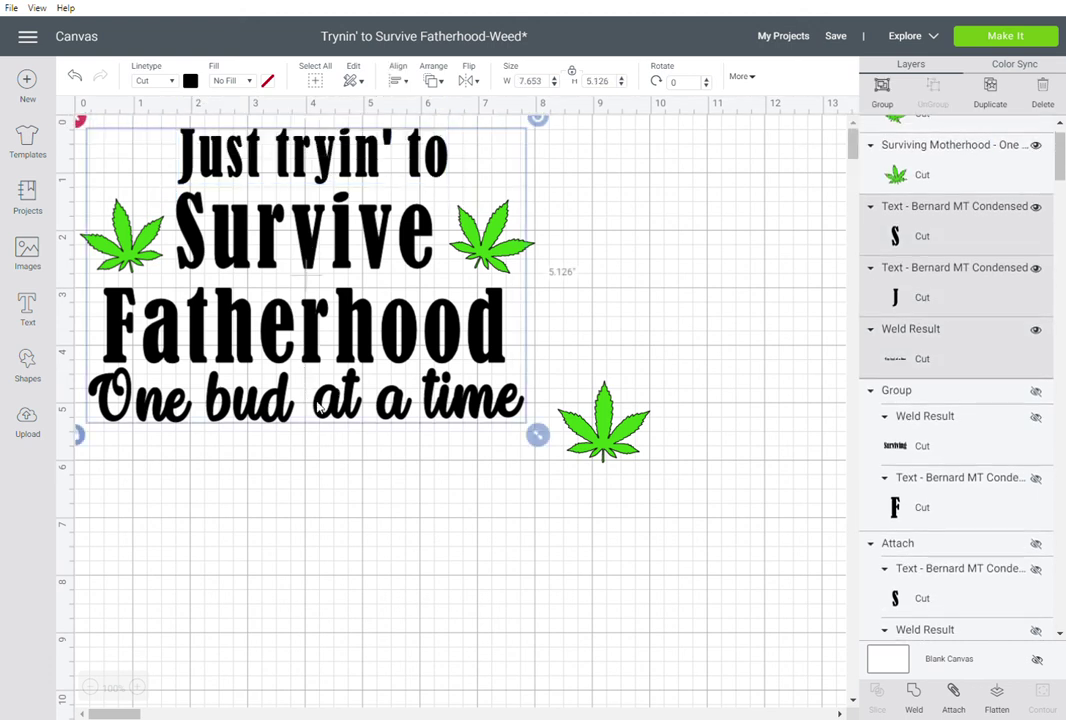
click(884, 92)
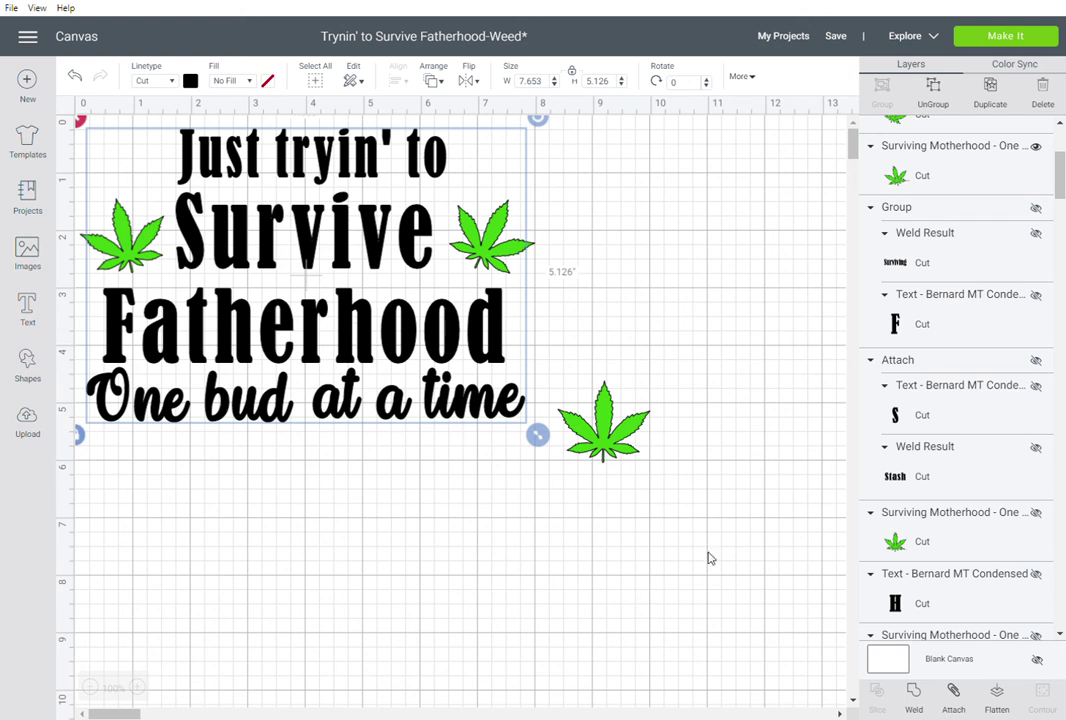
Attach the grouped text lines and send the project to mat preparation for cutting.
click(955, 697)
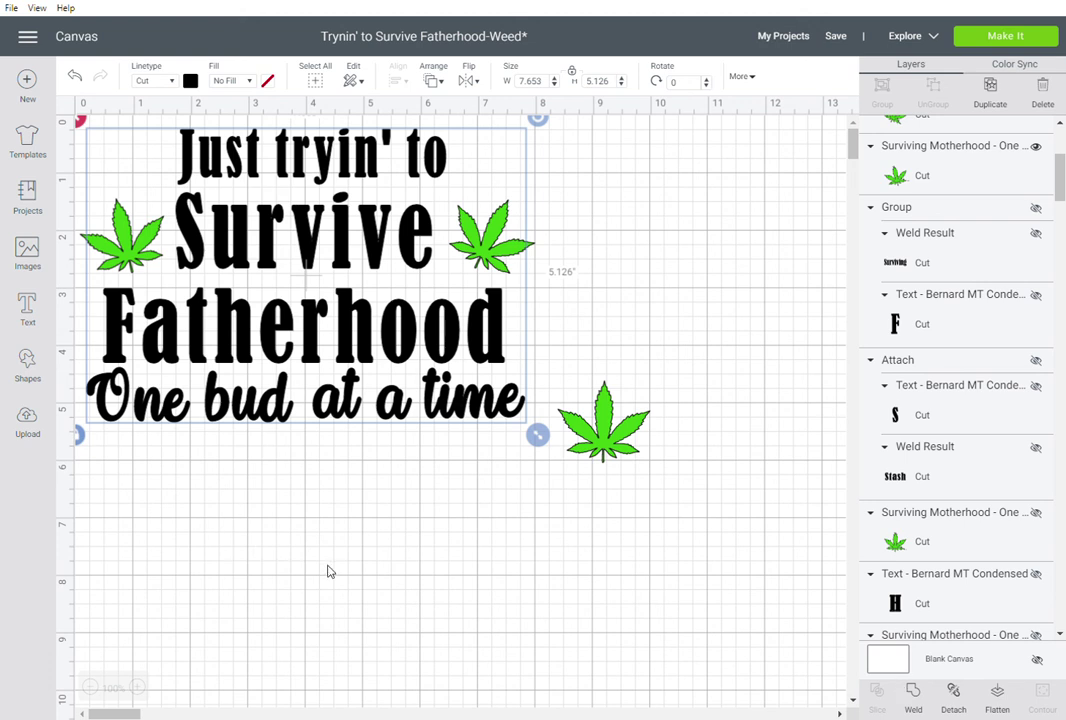
click(268, 460)
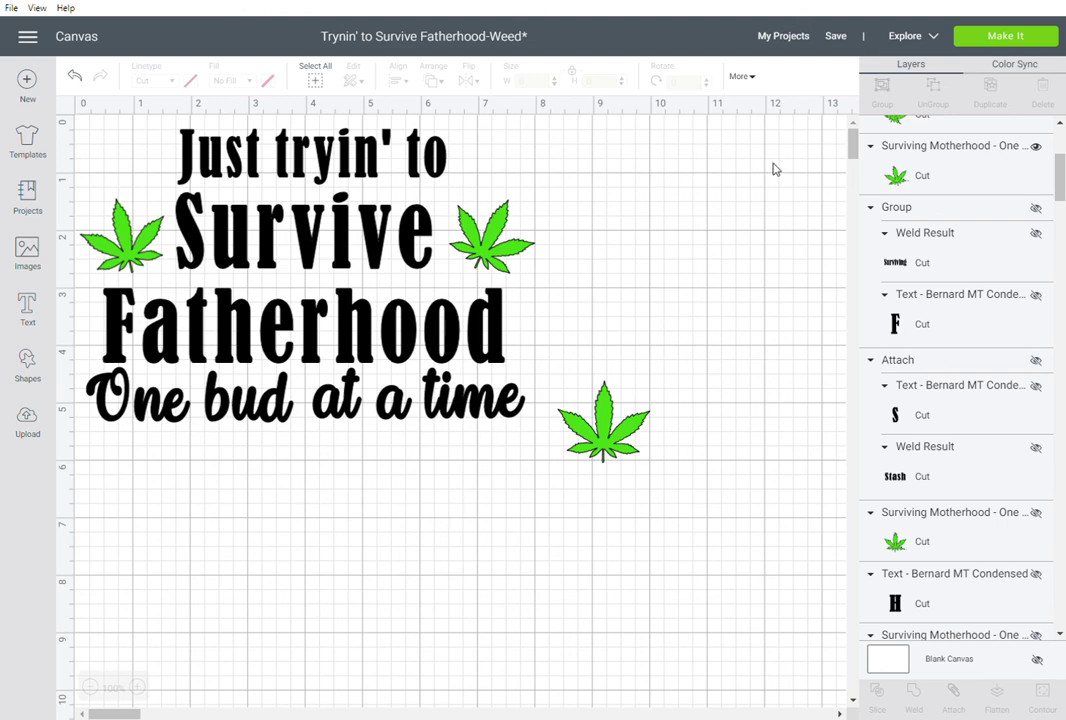
click(998, 37)
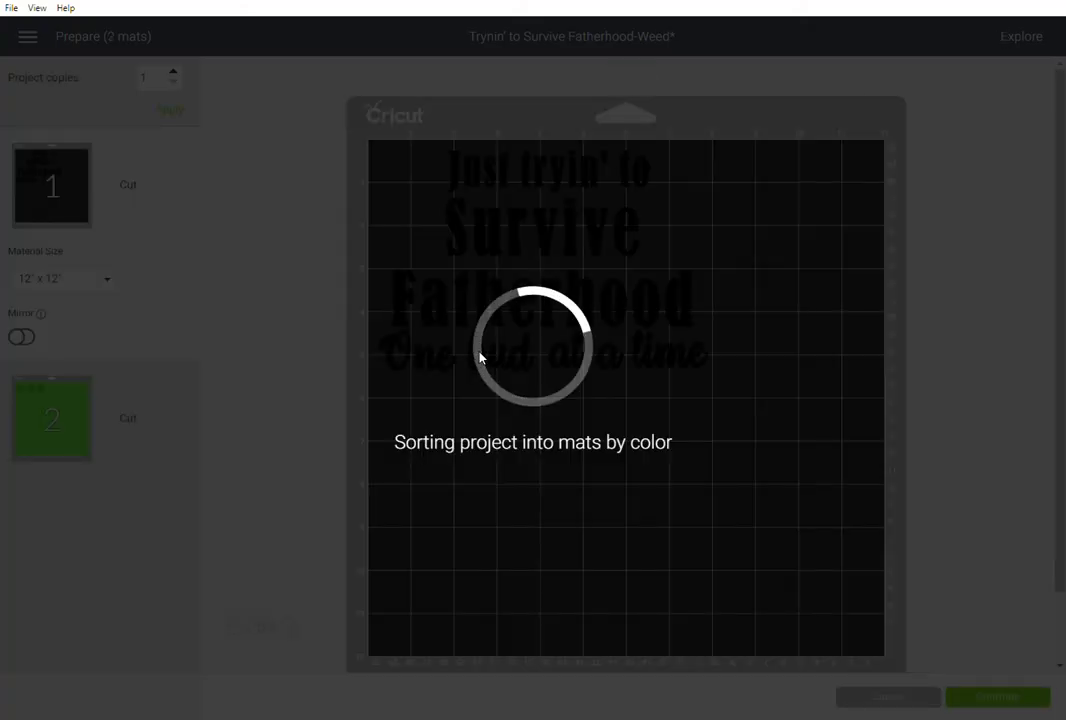